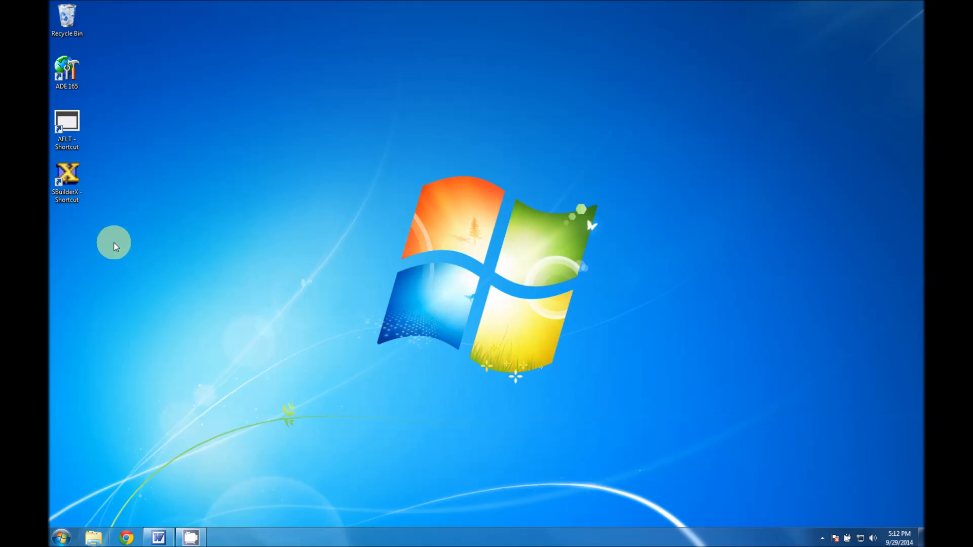
# Launch SBuilderX from the desktop, allow it to run, dismiss its startup notice, and maximize the project window.
pyautogui.doubleClick(68, 185)
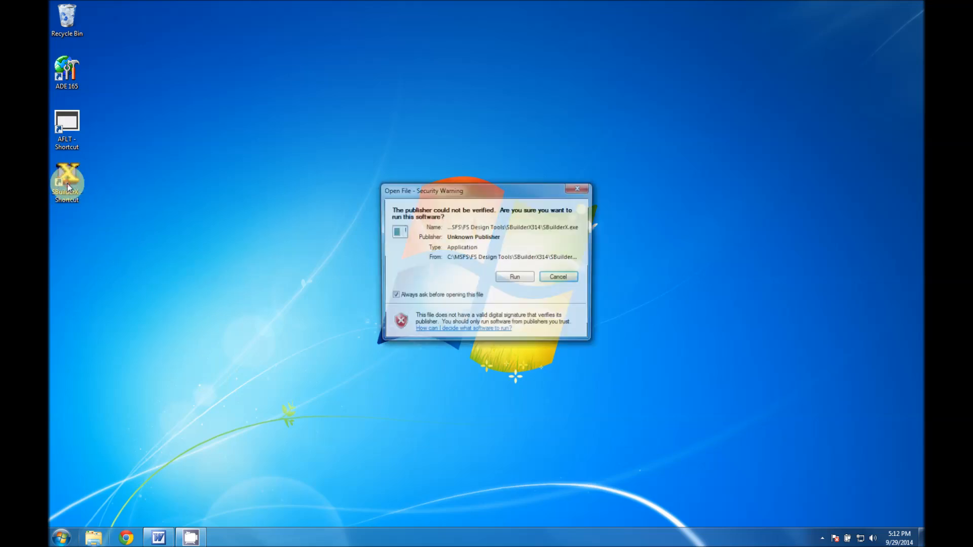
pyautogui.click(512, 278)
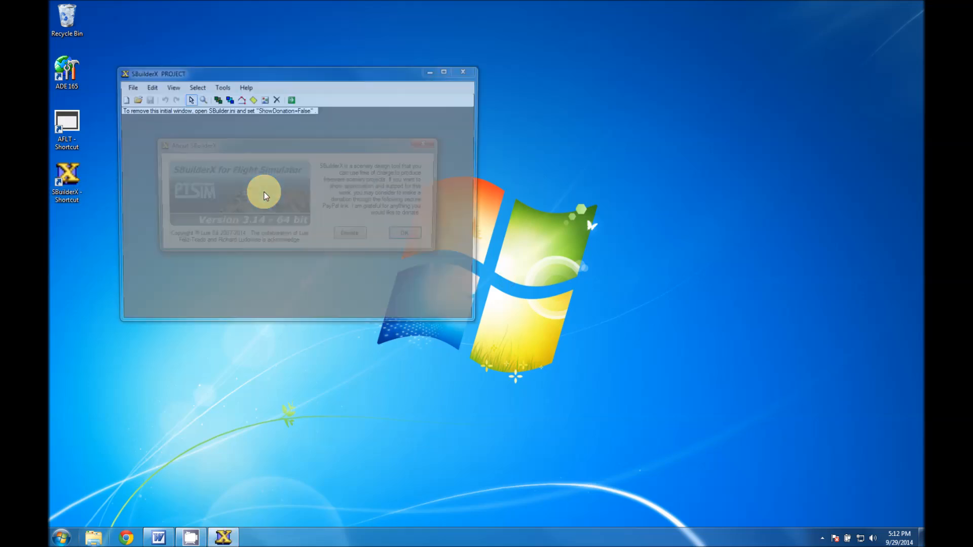
pyautogui.click(405, 233)
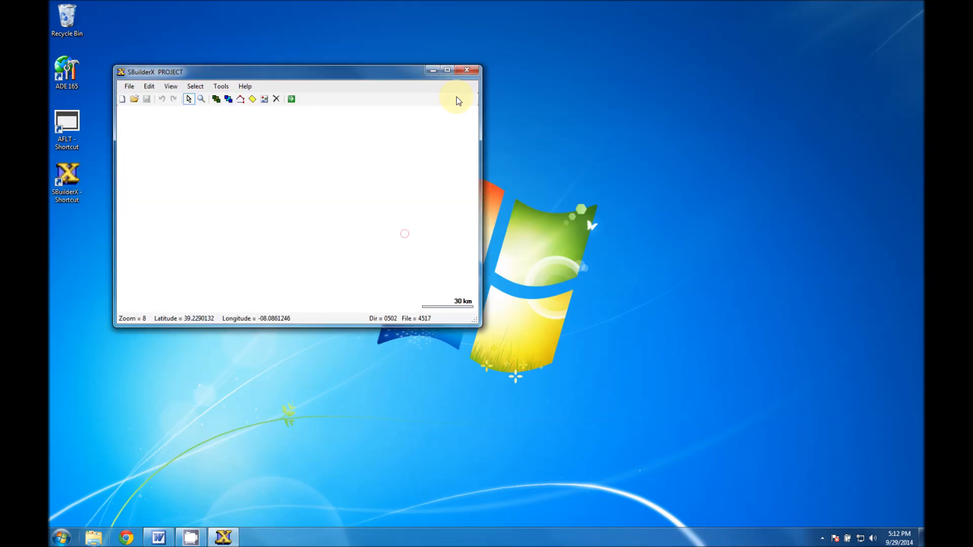
pyautogui.click(447, 69)
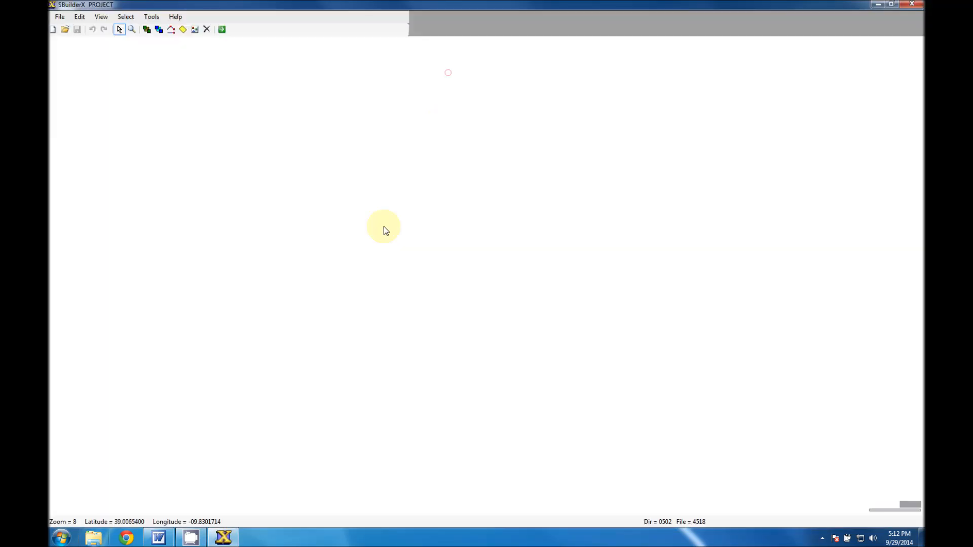
# Set GoogleSatellite as the background tile server in the preferences.
pyautogui.click(83, 20)
pyautogui.click(94, 158)
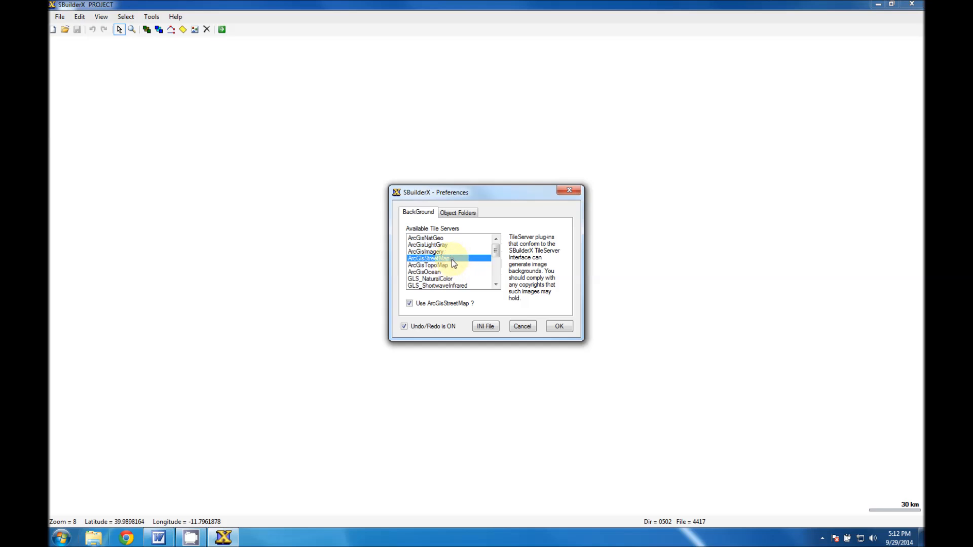
pyautogui.scroll(-2, 448, 262)
pyautogui.click(434, 266)
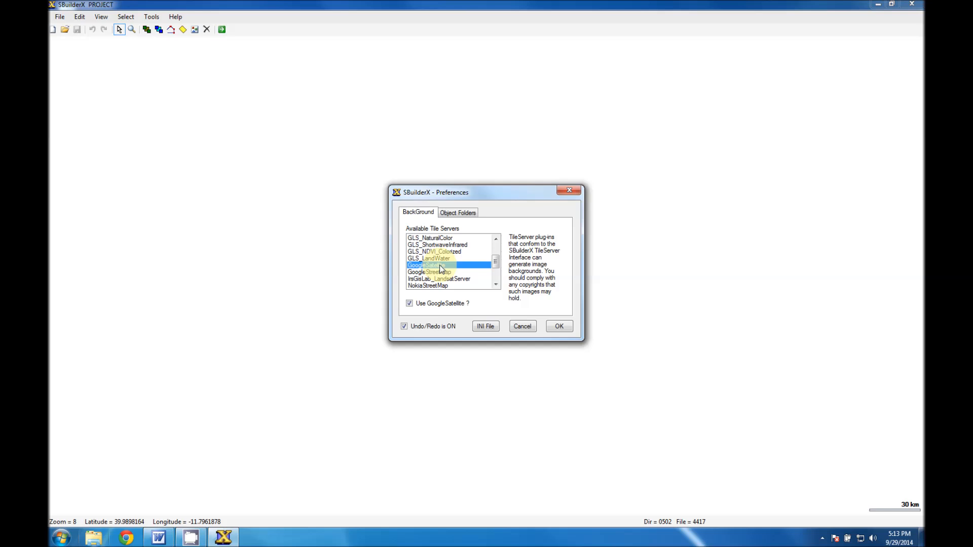
pyautogui.moveTo(495, 262); pyautogui.dragTo(495, 268)
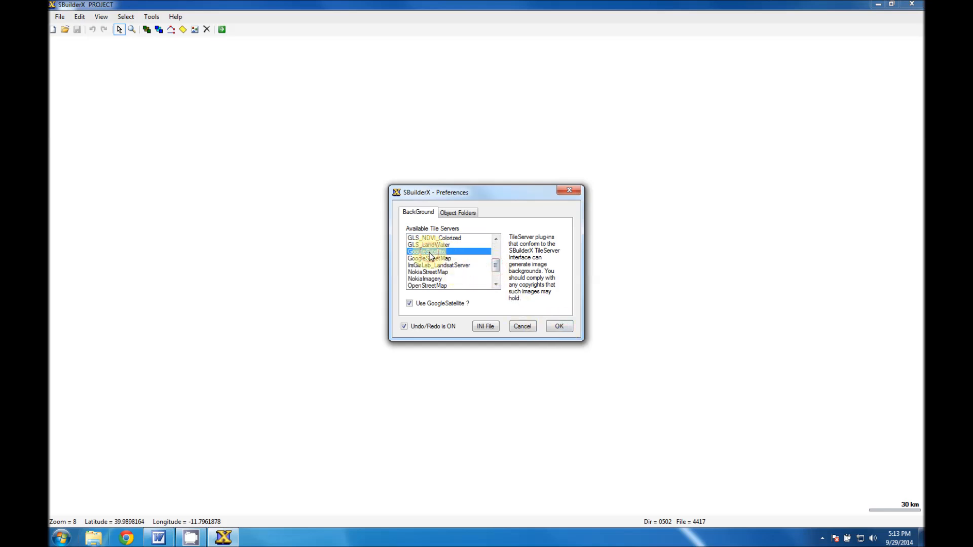
pyautogui.click(558, 327)
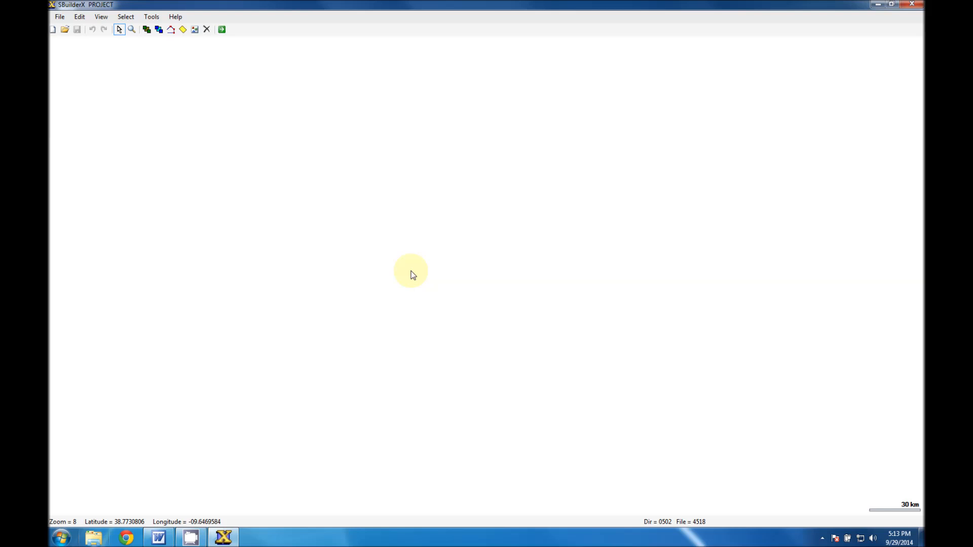
# Zoom the empty project out to level 3 and show the background imagery.
pyautogui.scroll(-5, 411, 274)
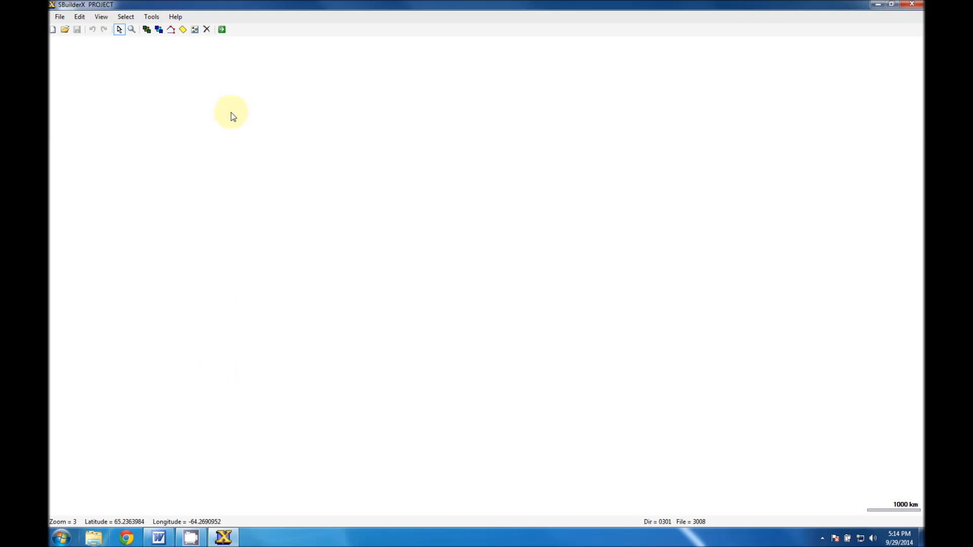
pyautogui.click(102, 19)
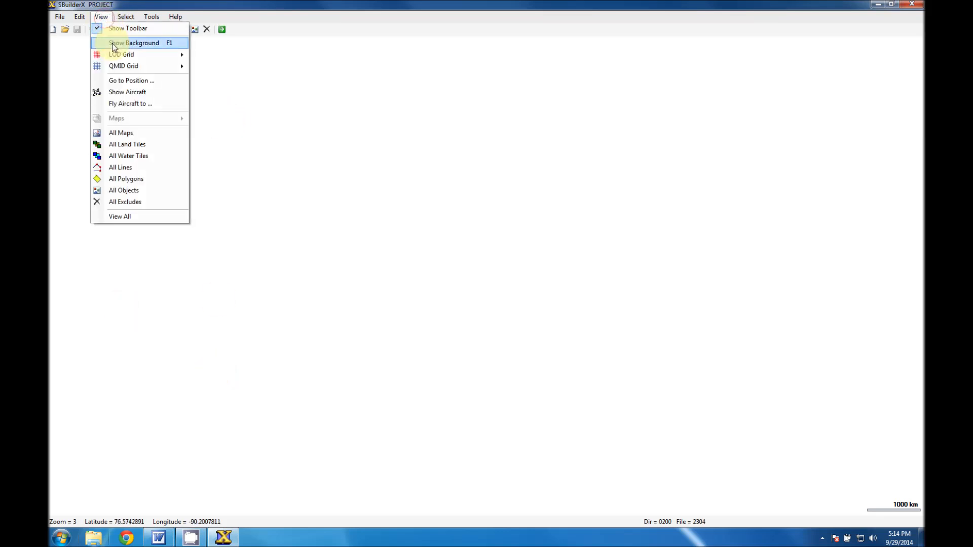
pyautogui.click(172, 44)
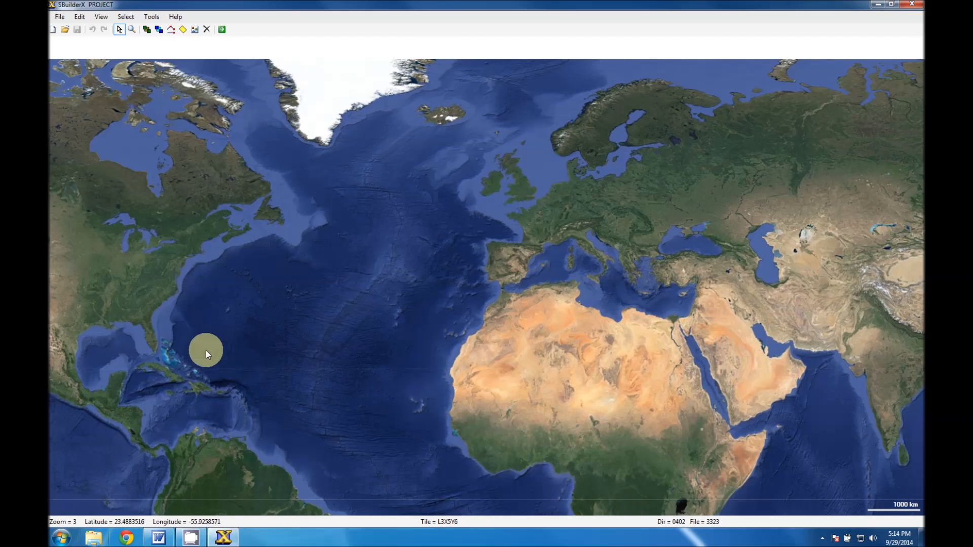
# Zoom the satellite map in on the inland area near Florida's central east coast, to zoom level 10.
pyautogui.click(132, 30)
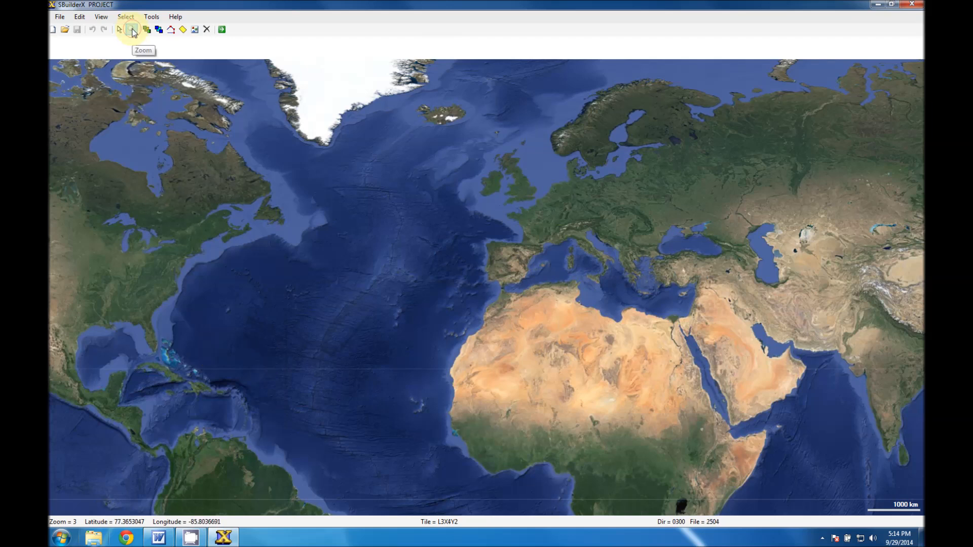
pyautogui.click(148, 330)
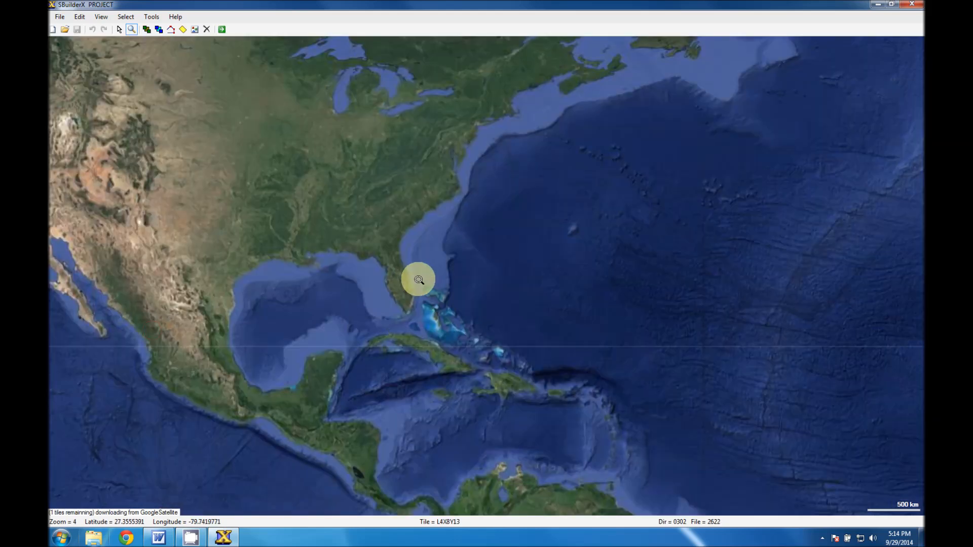
pyautogui.click(402, 272)
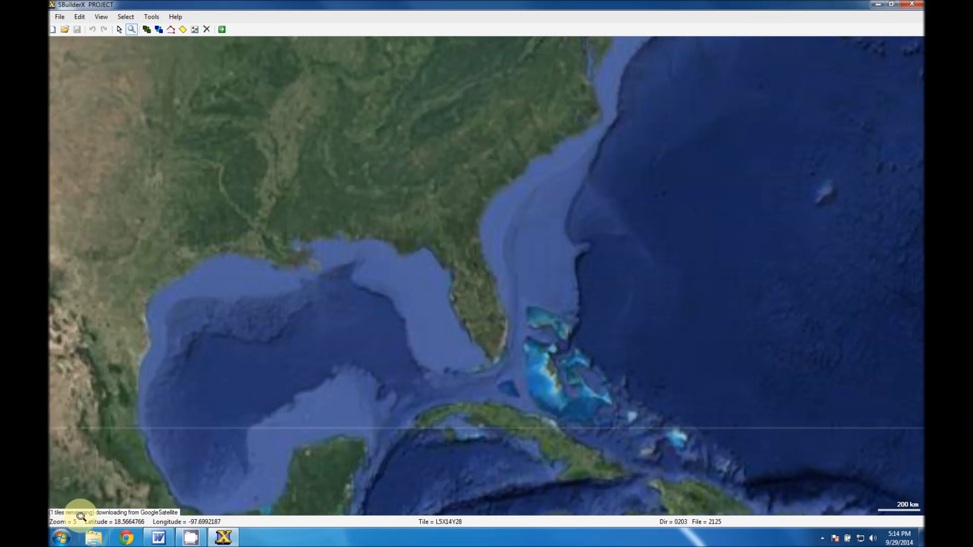
pyautogui.click(489, 338)
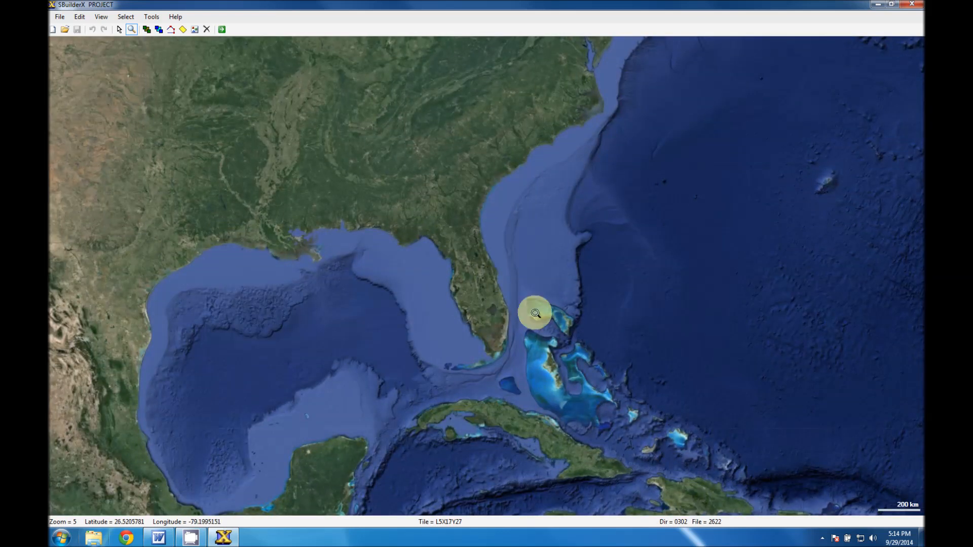
pyautogui.click(488, 259)
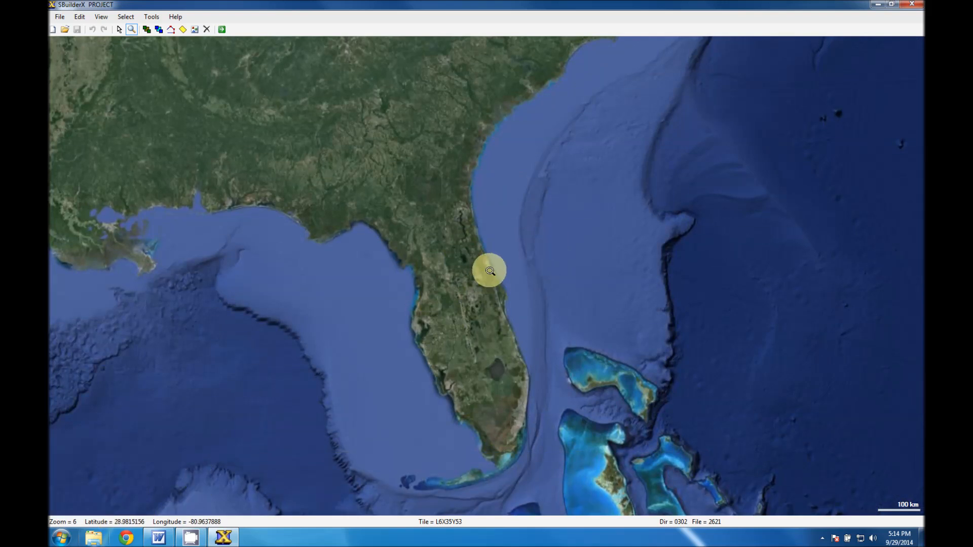
pyautogui.click(487, 268)
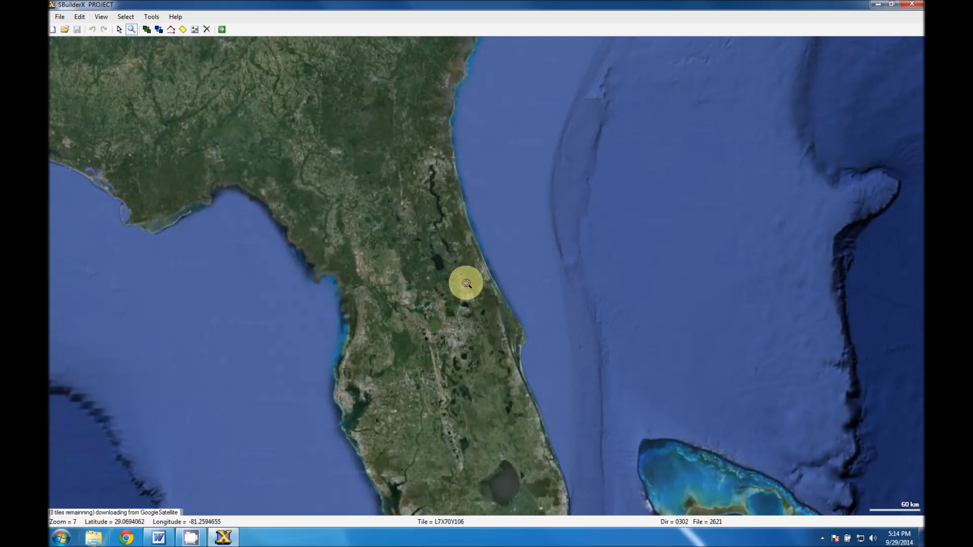
pyautogui.click(465, 284)
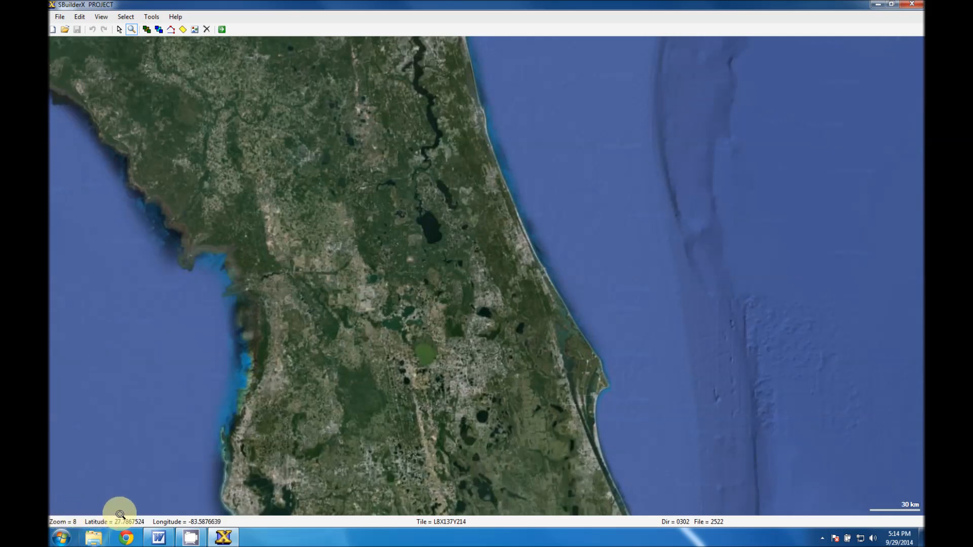
pyautogui.click(485, 274)
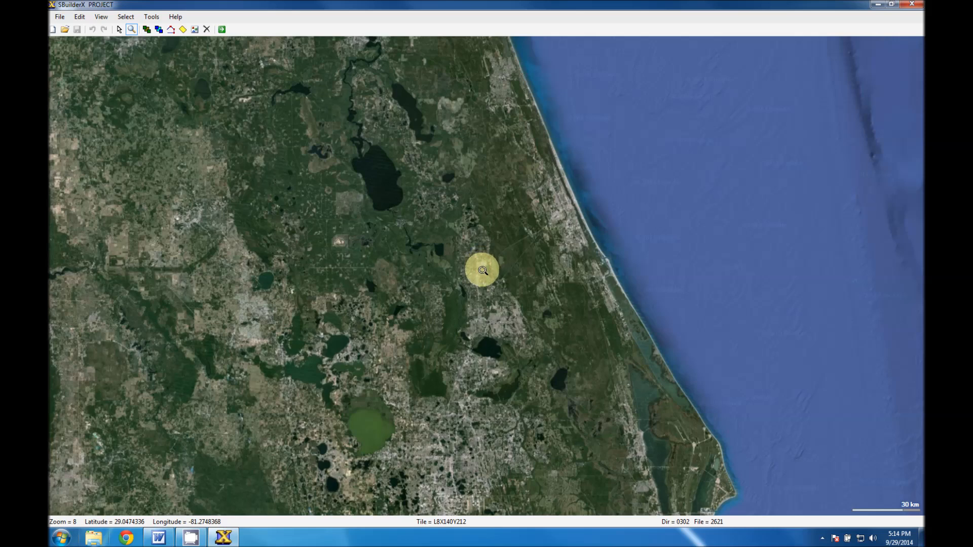
pyautogui.click(483, 264)
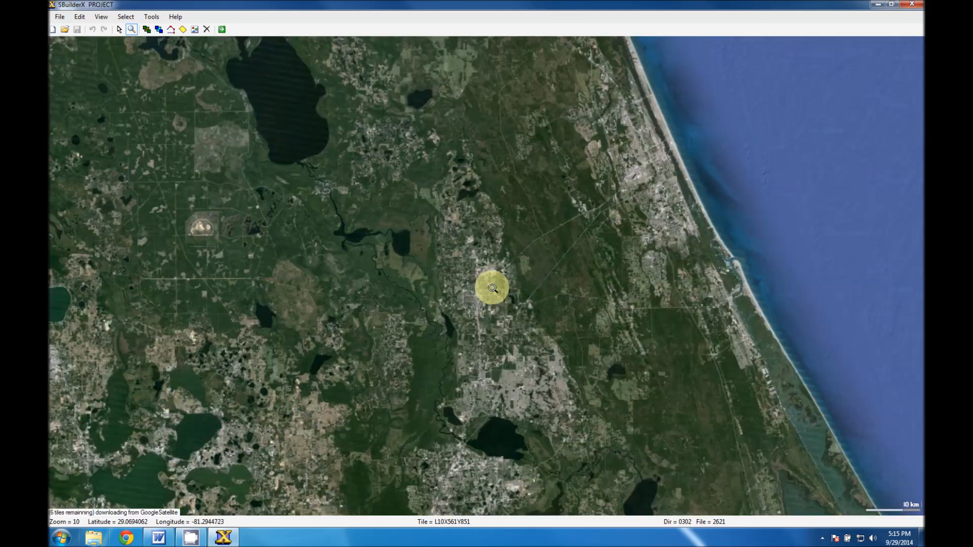
# Zoom in to level 16 on the area just southwest of the airport's runways and refresh the background imagery.
pyautogui.click(493, 333)
pyautogui.click(493, 334)
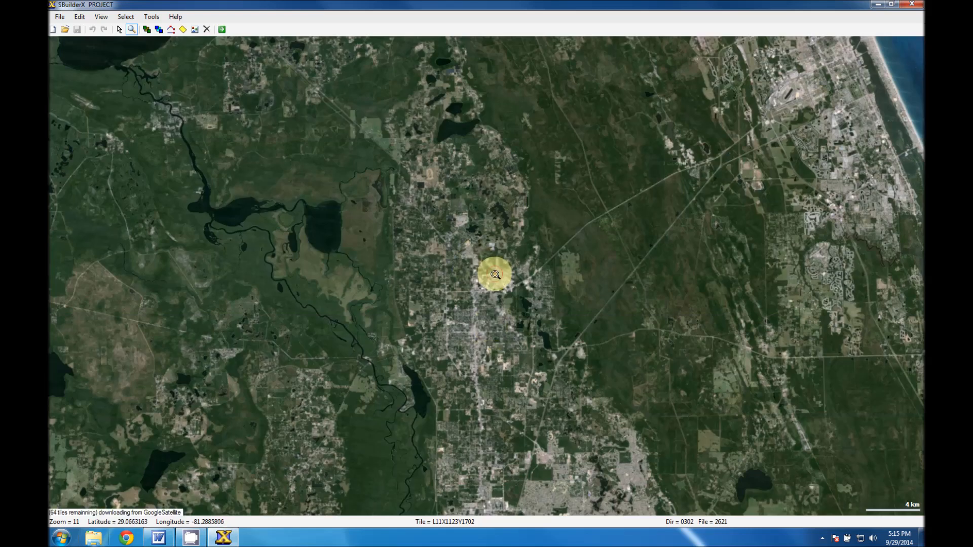
pyautogui.click(500, 282)
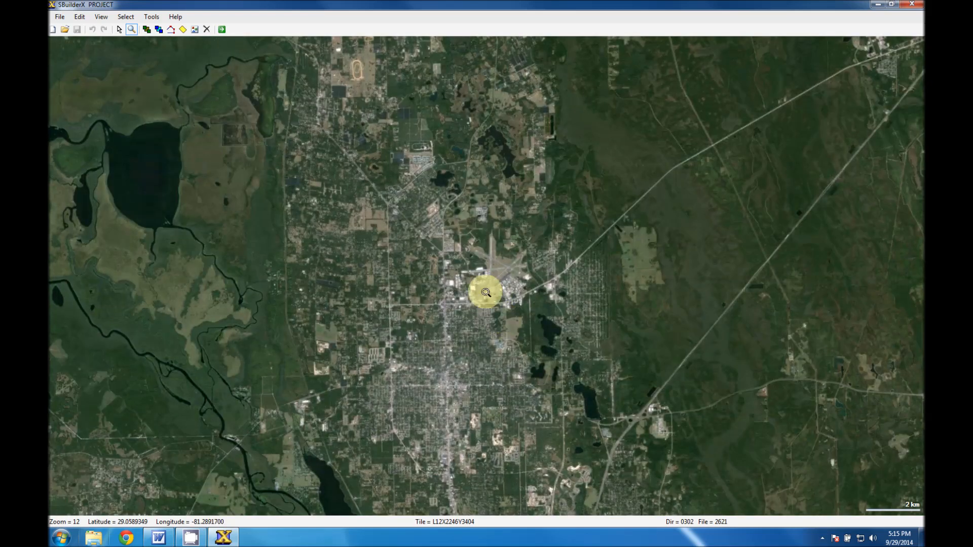
pyautogui.click(483, 290)
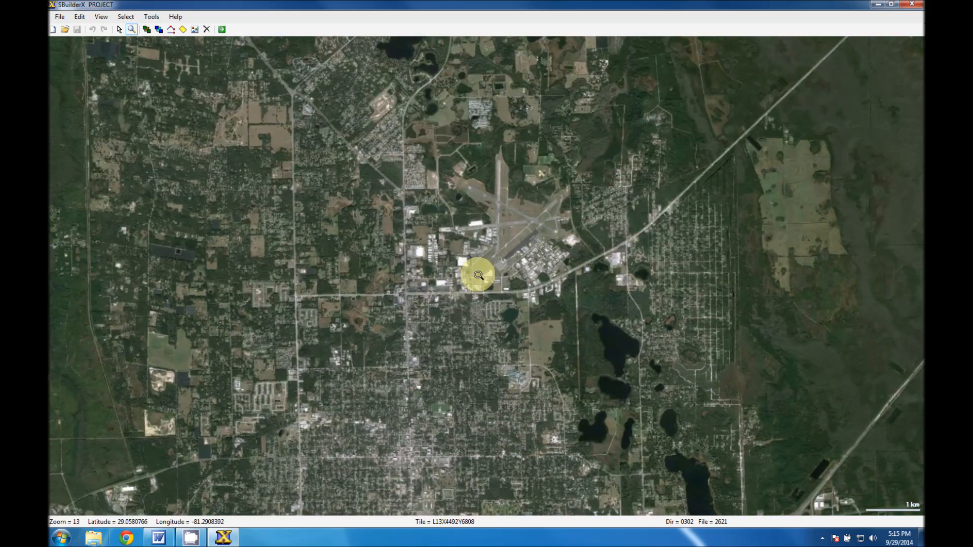
pyautogui.click(478, 275)
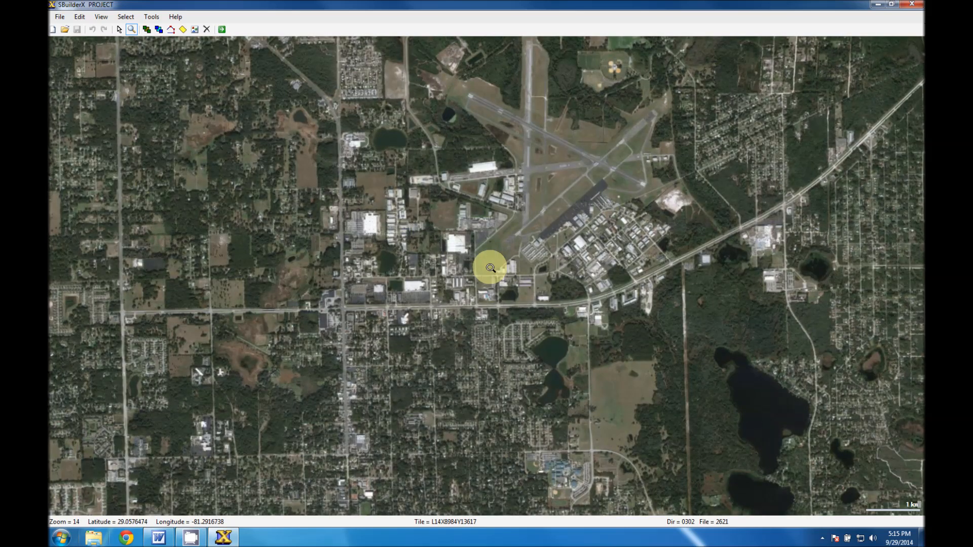
pyautogui.click(491, 268)
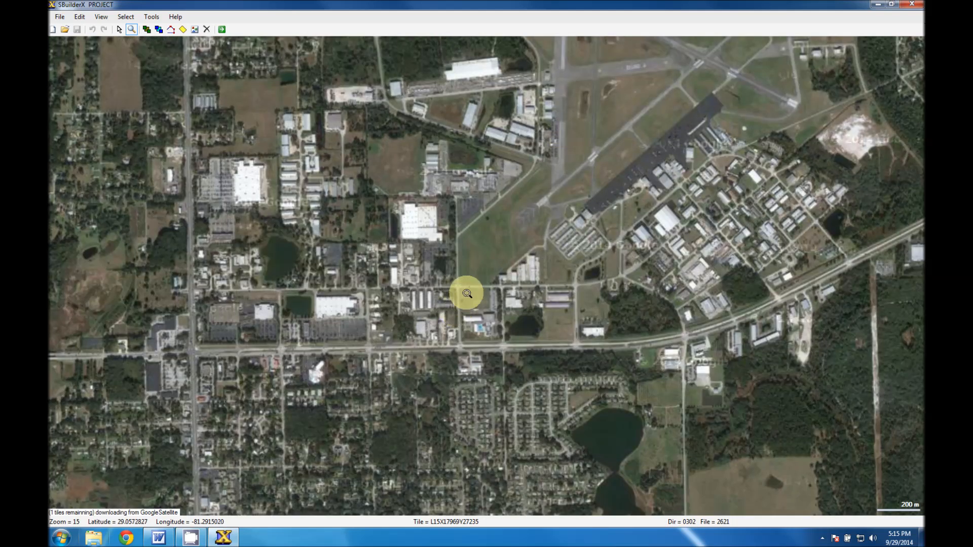
pyautogui.click(463, 283)
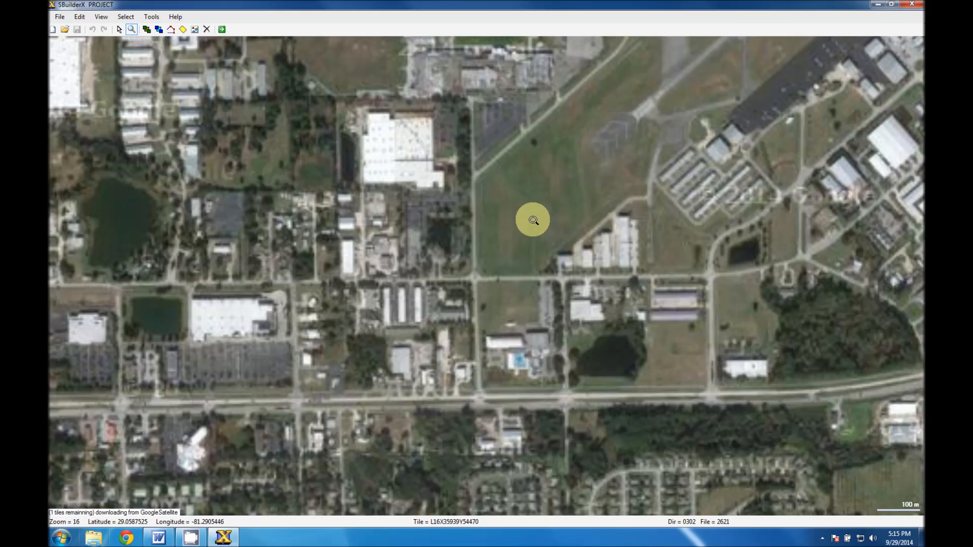
pyautogui.press('b')
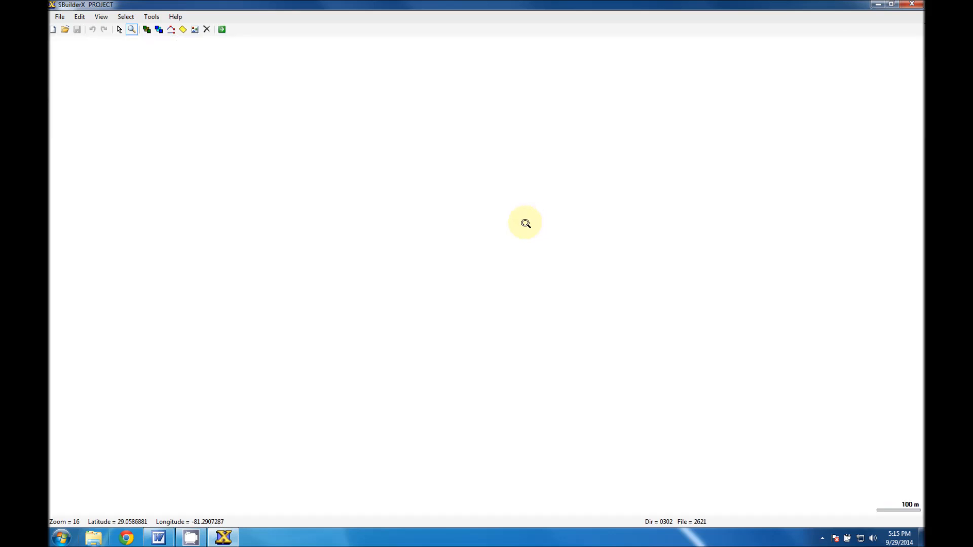
pyautogui.press('b')
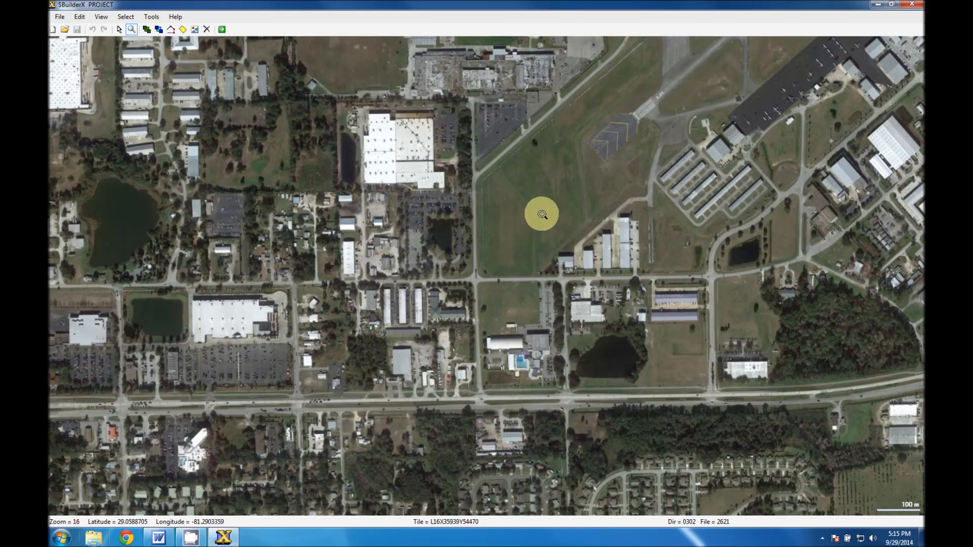
# Zoom in to level 18 on the grass field southwest of the runways and reload the background tiles.
pyautogui.click(540, 215)
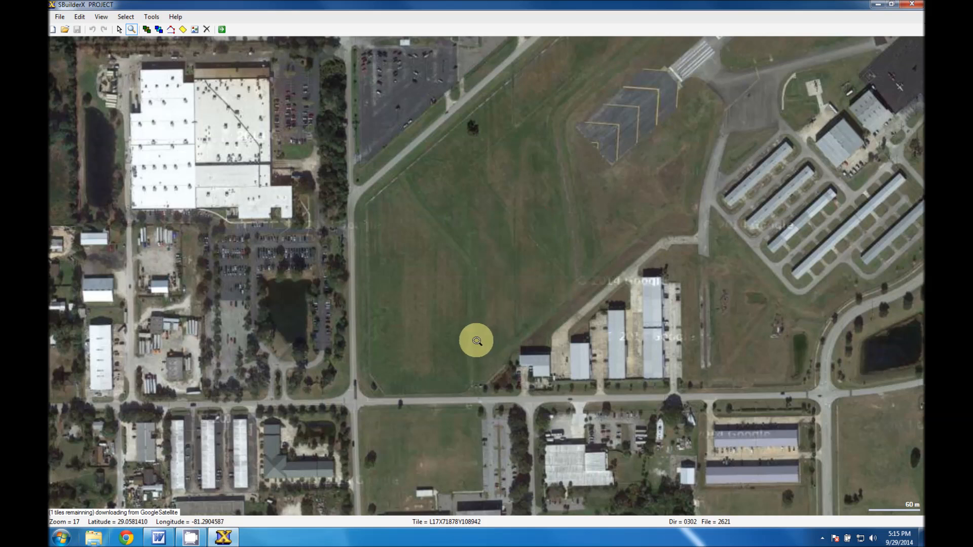
pyautogui.click(485, 258)
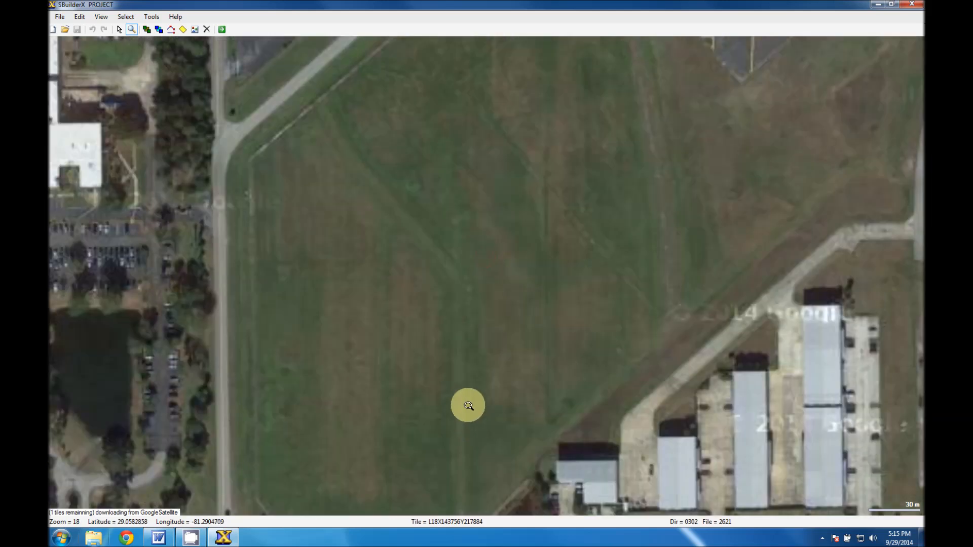
pyautogui.press('b')
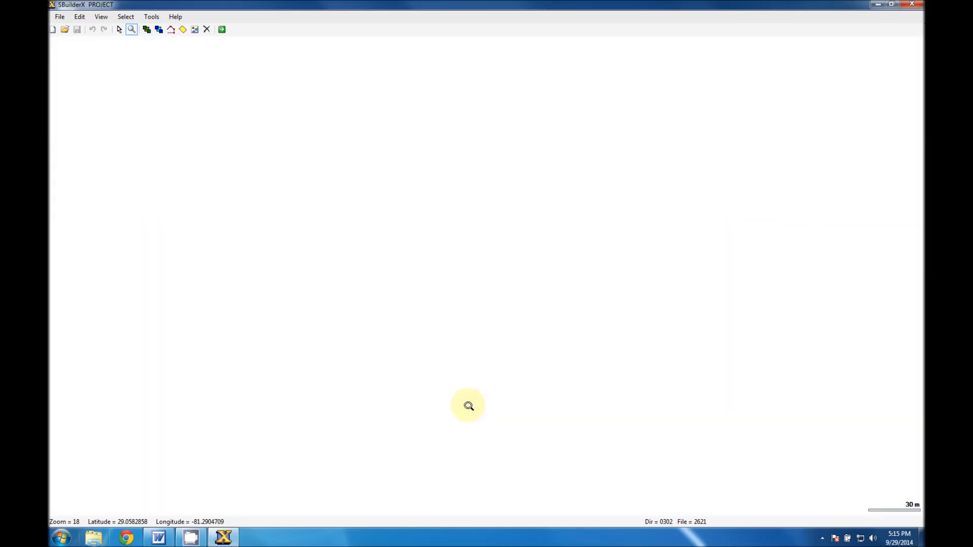
pyautogui.press('b')
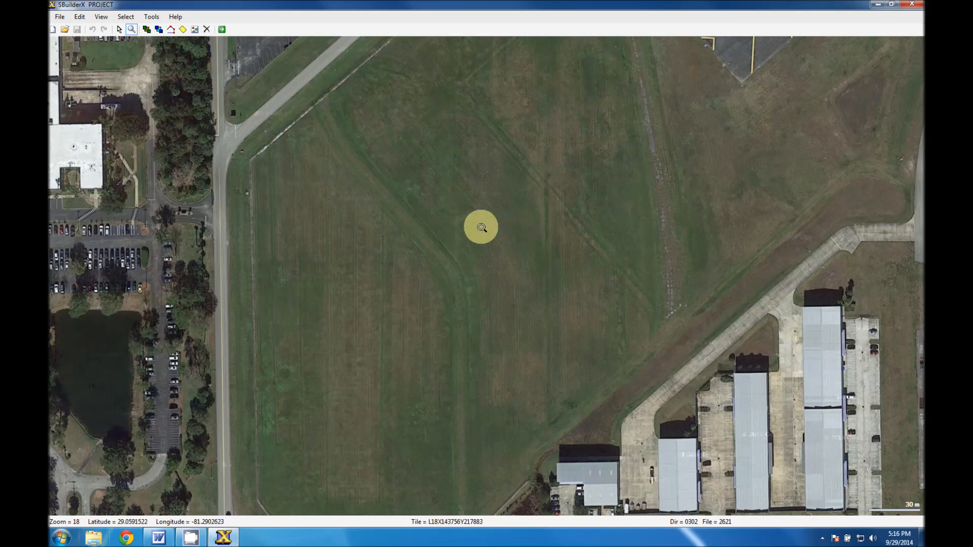
# Switch to pointer mode and pan the map to center the row of hangars beside the grass field.
pyautogui.click(120, 30)
pyautogui.moveTo(472, 367); pyautogui.dragTo(467, 364)
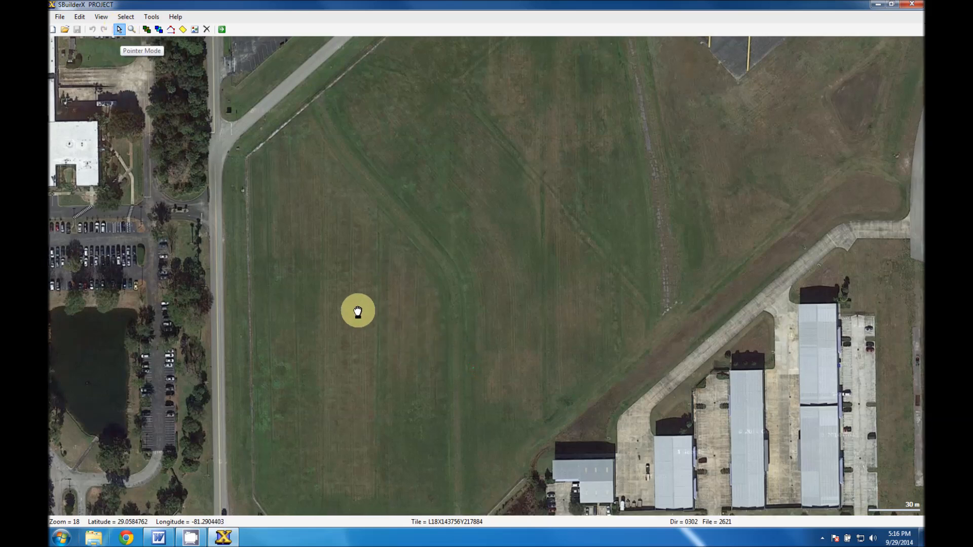
pyautogui.moveTo(341, 311); pyautogui.dragTo(141, 504)
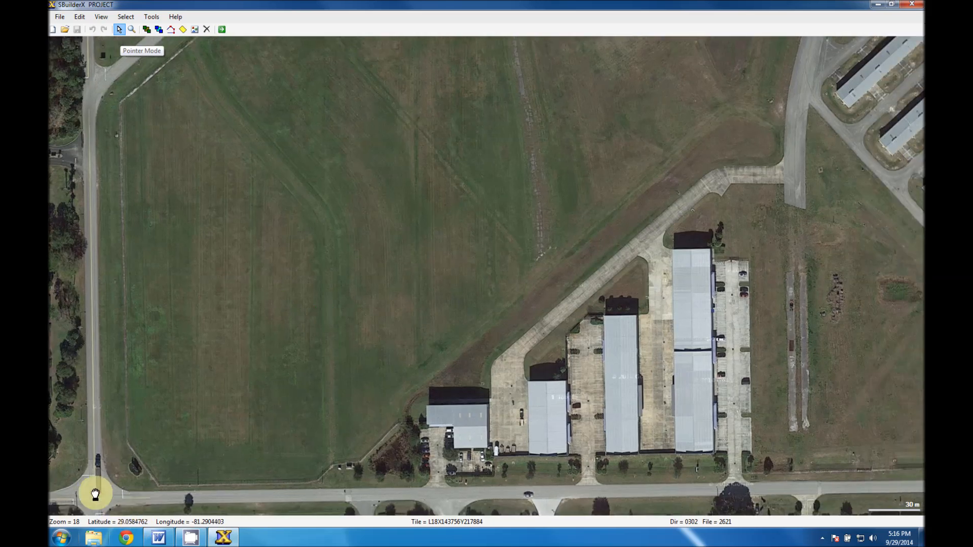
pyautogui.moveTo(280, 395); pyautogui.dragTo(234, 407)
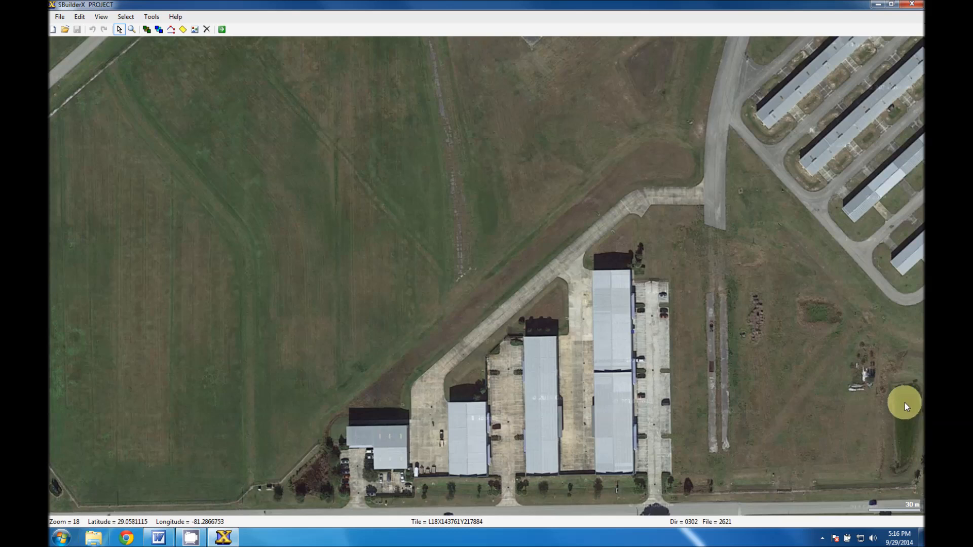
# Save the background view of the hangar row and grass field as Geotiff image 1 in Documents > Scenery Development > KDED > Images.
pyautogui.moveTo(403, 425); pyautogui.dragTo(427, 427)
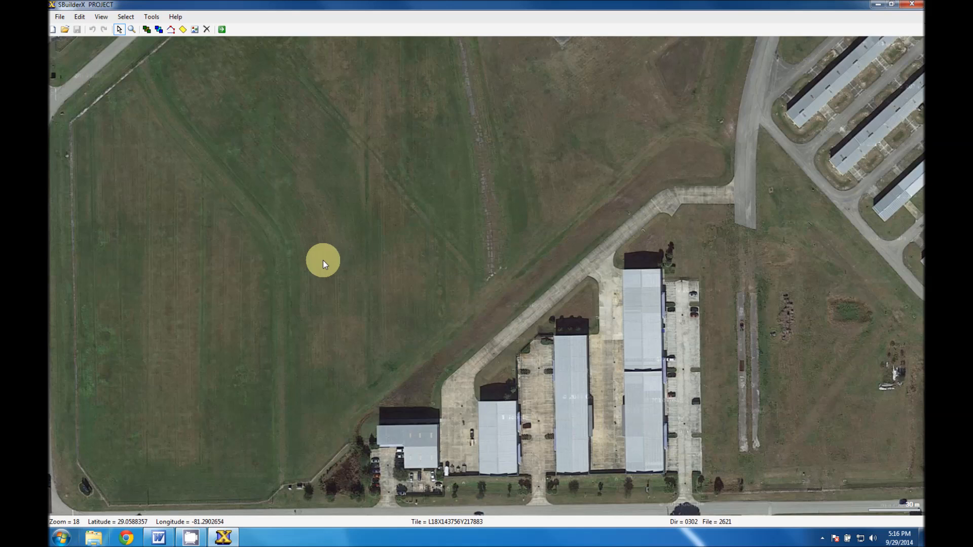
pyautogui.rightClick(304, 279)
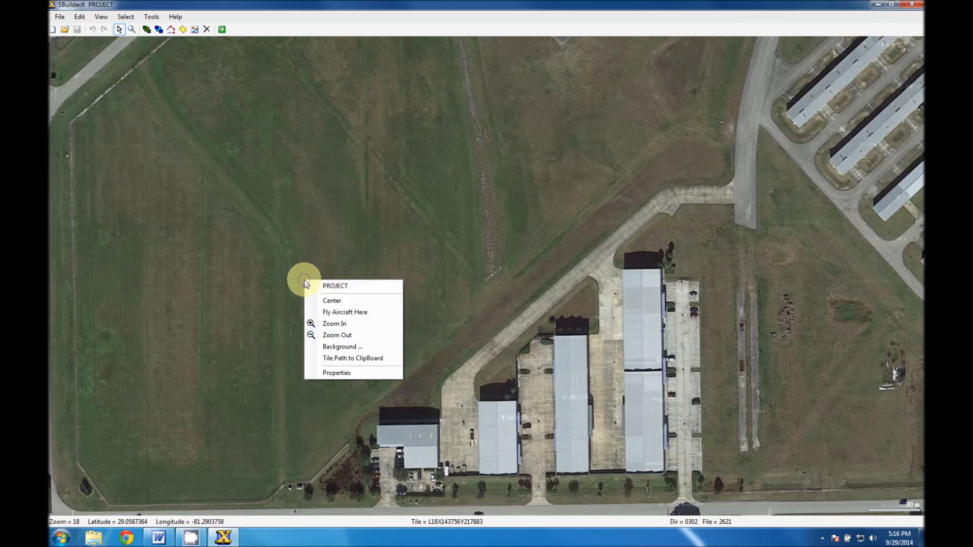
pyautogui.click(353, 347)
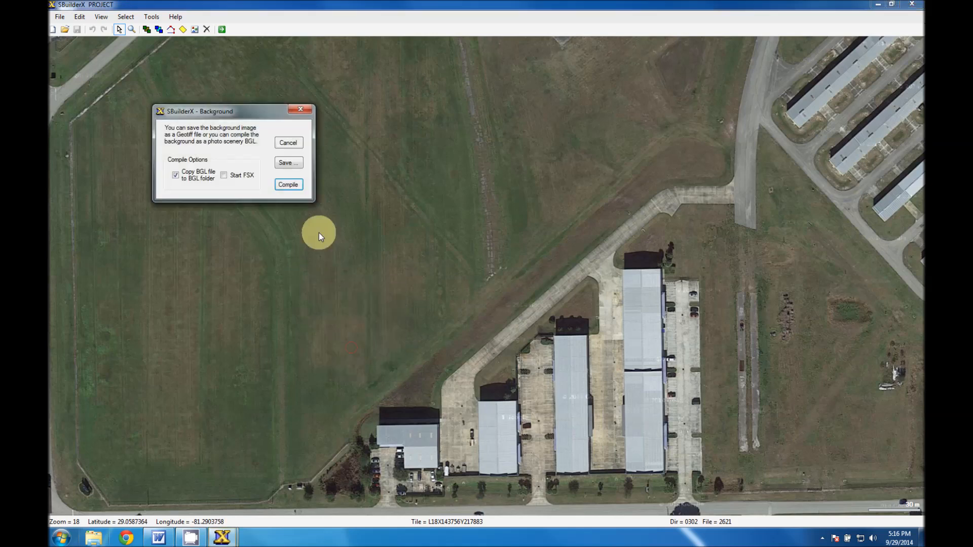
pyautogui.click(287, 163)
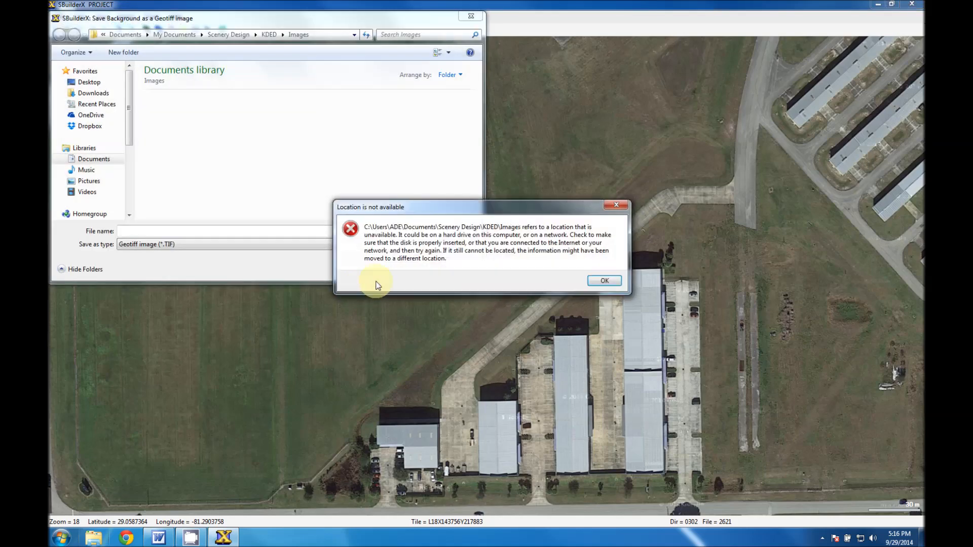
pyautogui.click(604, 280)
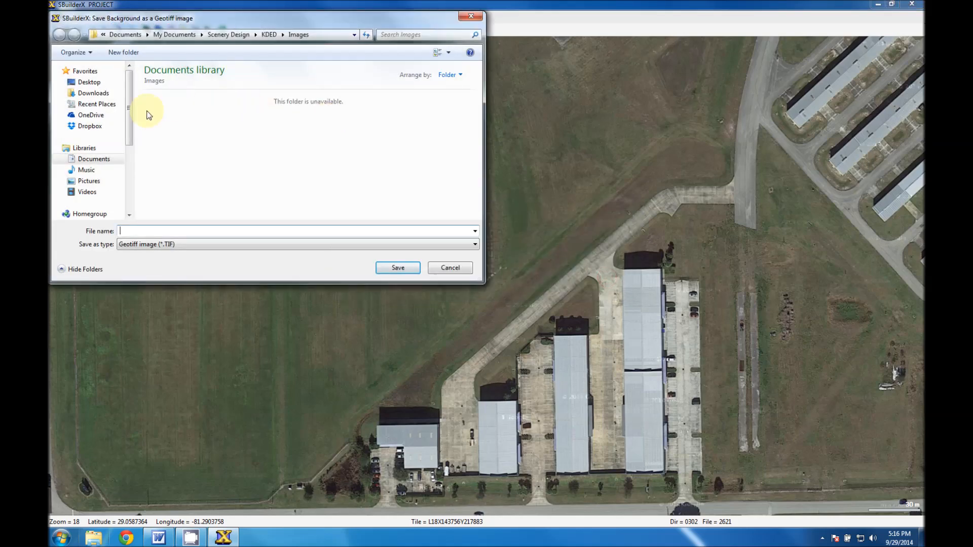
pyautogui.click(90, 159)
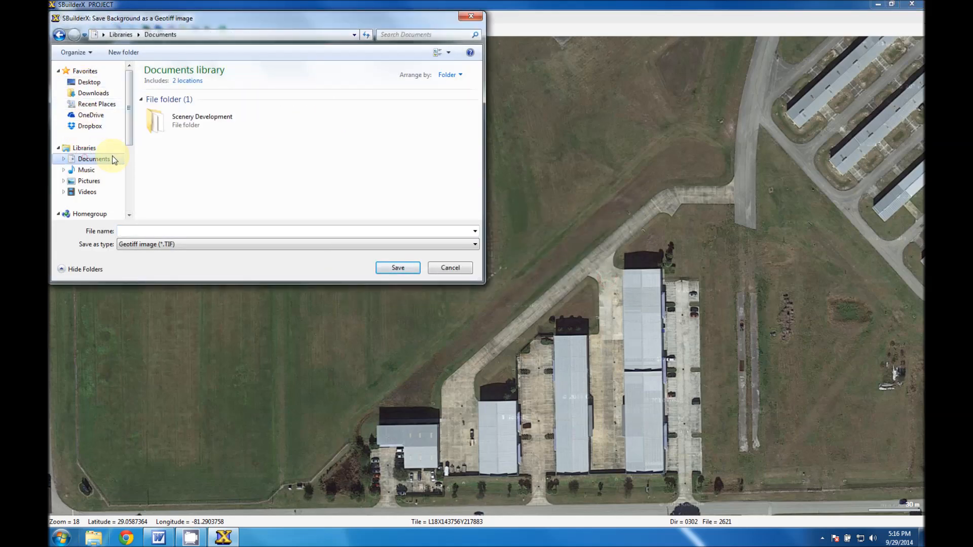
pyautogui.doubleClick(170, 112)
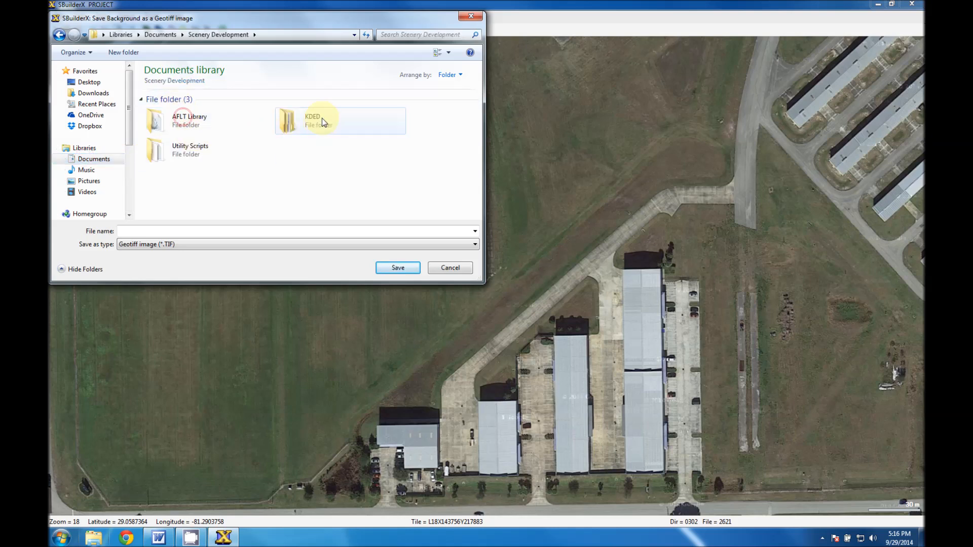
pyautogui.doubleClick(321, 117)
pyautogui.doubleClick(176, 121)
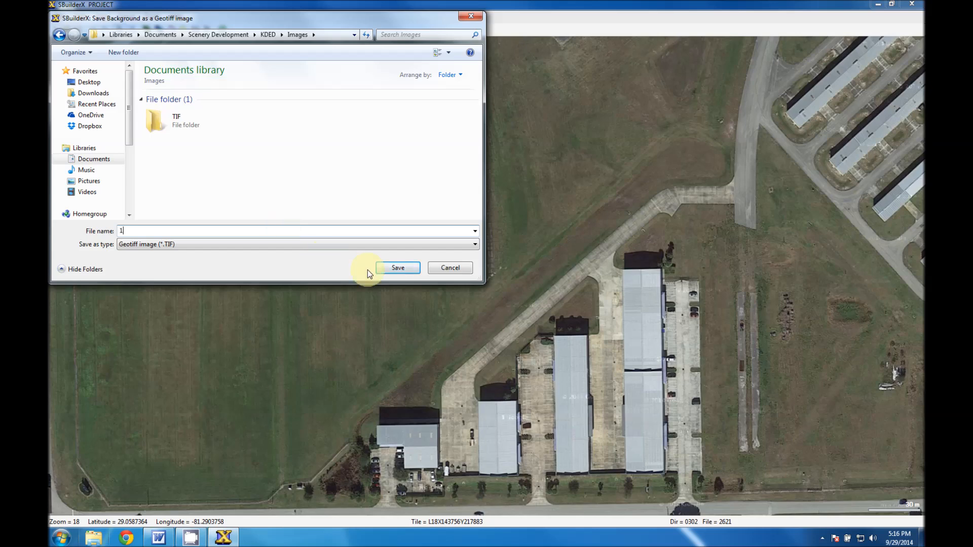
pyautogui.click(393, 270)
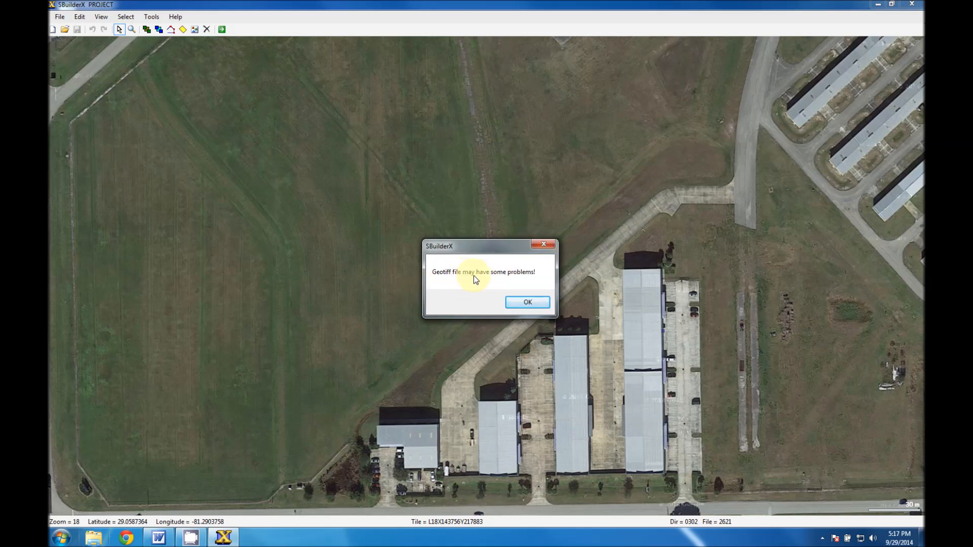
pyautogui.click(529, 303)
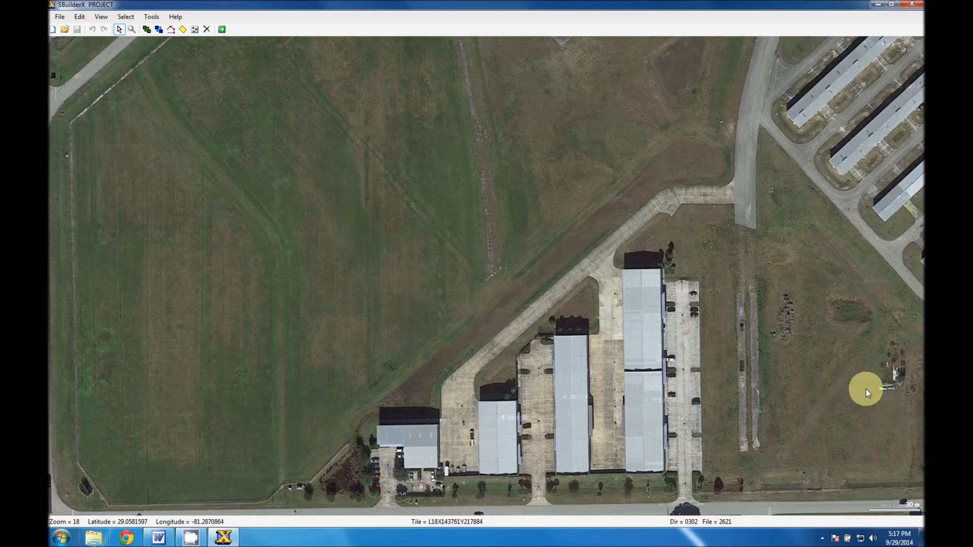
# Save the background of the adjoining area to the east, around the pond and road junction, as Geotiff image 2.
pyautogui.moveTo(903, 382); pyautogui.dragTo(48, 411)
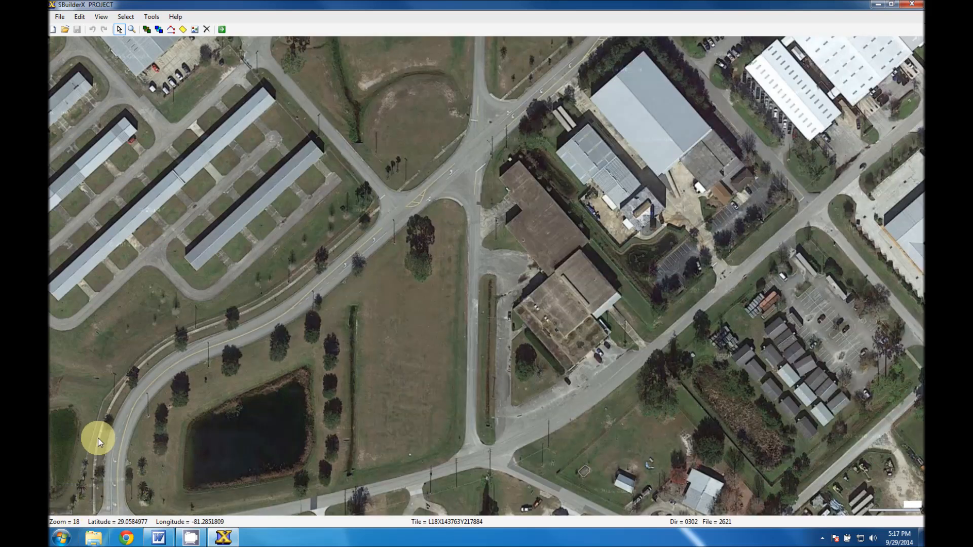
pyautogui.rightClick(209, 262)
pyautogui.click(249, 327)
pyautogui.click(302, 176)
pyautogui.write('2')
pyautogui.click(400, 270)
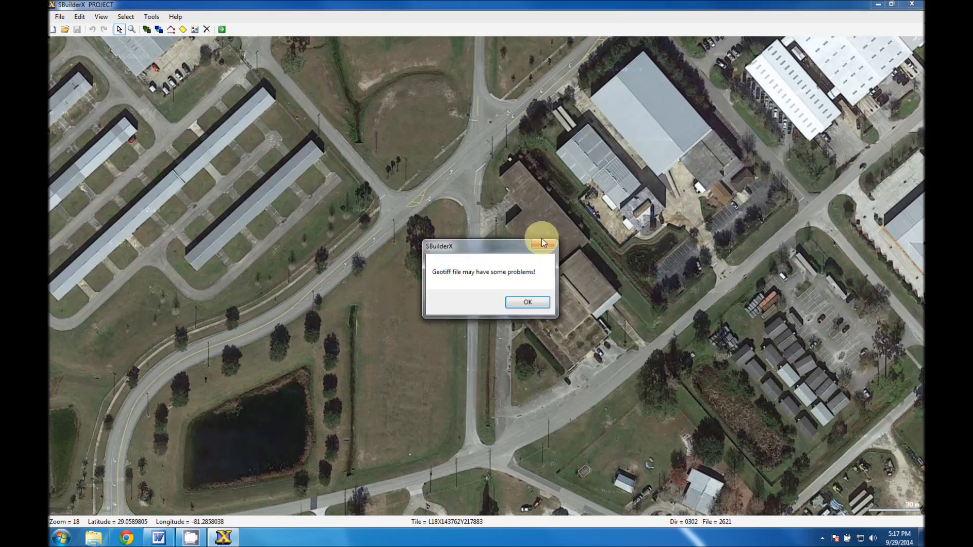
pyautogui.click(530, 299)
# Save the background of the area just north, with the southern apron edge and large white-roofed warehouse, as Geotiff image 3.
pyautogui.moveTo(347, 105); pyautogui.dragTo(250, 341)
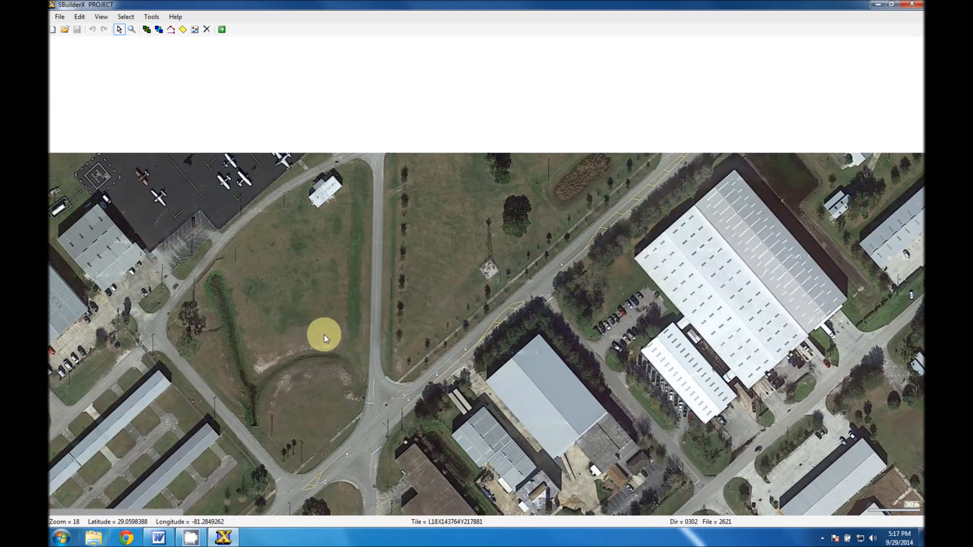
pyautogui.rightClick(309, 195)
pyautogui.click(342, 261)
pyautogui.click(195, 71)
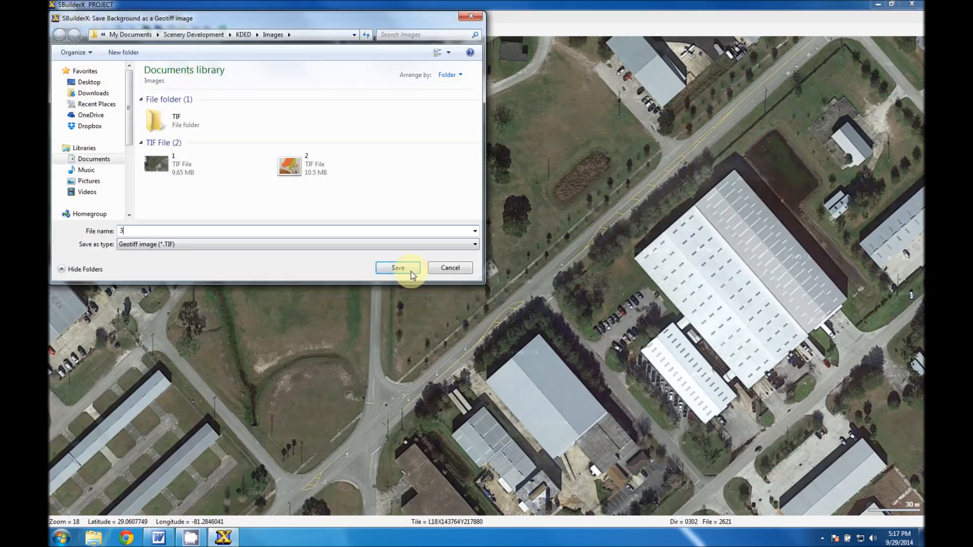
pyautogui.click(400, 267)
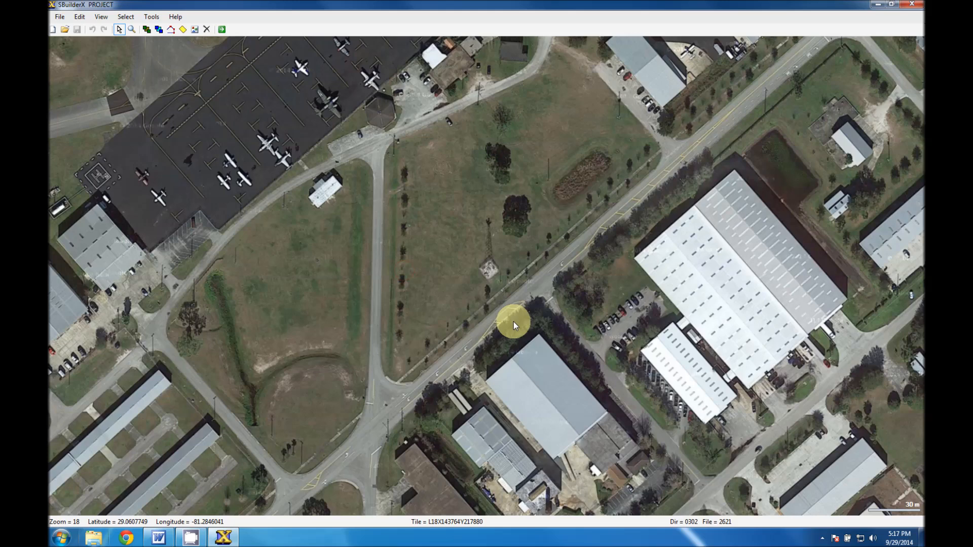
pyautogui.click(530, 304)
# Save the background of the main aircraft parking apron and its surrounding hangars as Geotiff image 4.
pyautogui.moveTo(795, 102); pyautogui.dragTo(328, 454)
pyautogui.moveTo(160, 300); pyautogui.dragTo(281, 462)
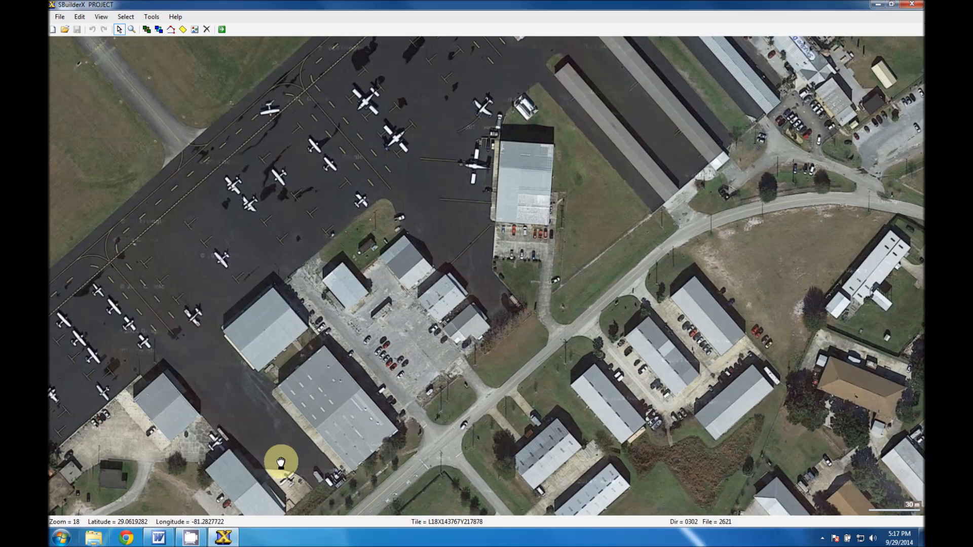
pyautogui.moveTo(104, 305); pyautogui.dragTo(174, 412)
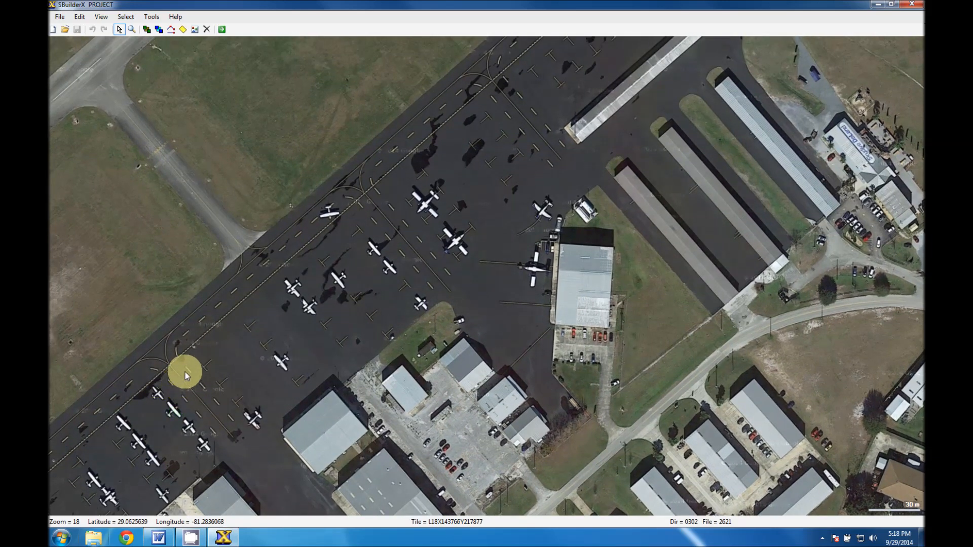
pyautogui.moveTo(185, 361)
pyautogui.mouseDown()
pyautogui.moveTo(219, 349)
pyautogui.moveTo(279, 377)
pyautogui.moveTo(339, 352)
pyautogui.moveTo(341, 341)
pyautogui.moveTo(323, 316)
pyautogui.moveTo(297, 353)
pyautogui.moveTo(213, 341)
pyautogui.moveTo(156, 347)
pyautogui.moveTo(163, 359)
pyautogui.moveTo(184, 348)
pyautogui.moveTo(197, 361)
pyautogui.mouseUp()
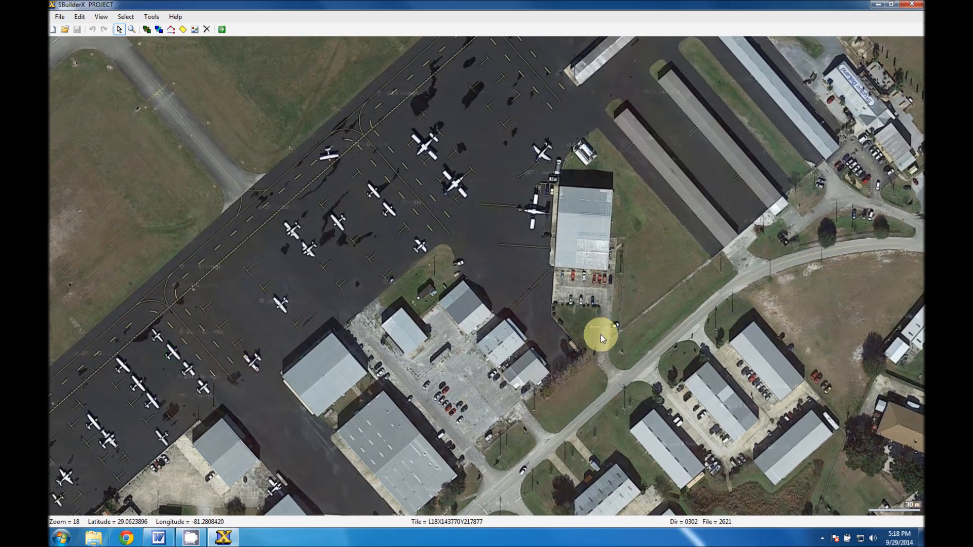
pyautogui.rightClick(548, 302)
pyautogui.click(585, 370)
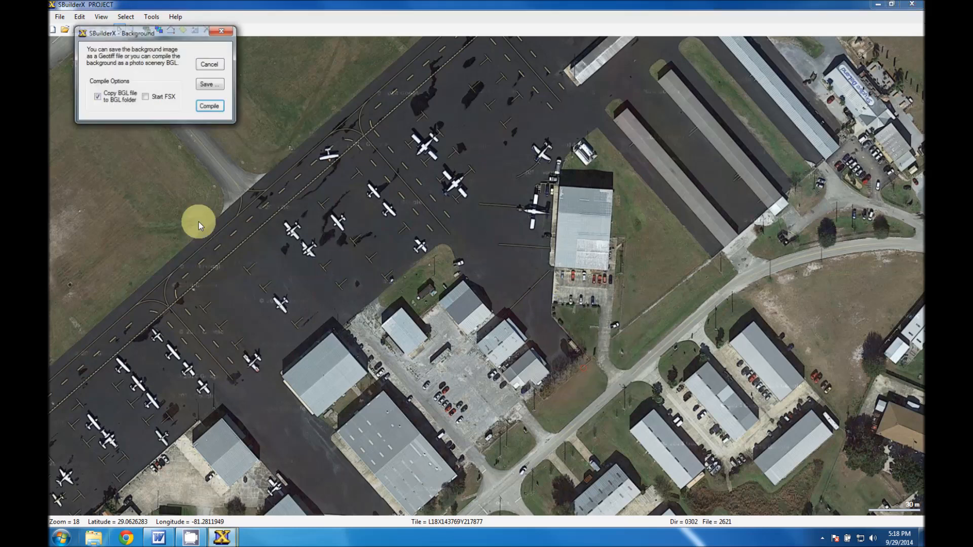
pyautogui.click(210, 80)
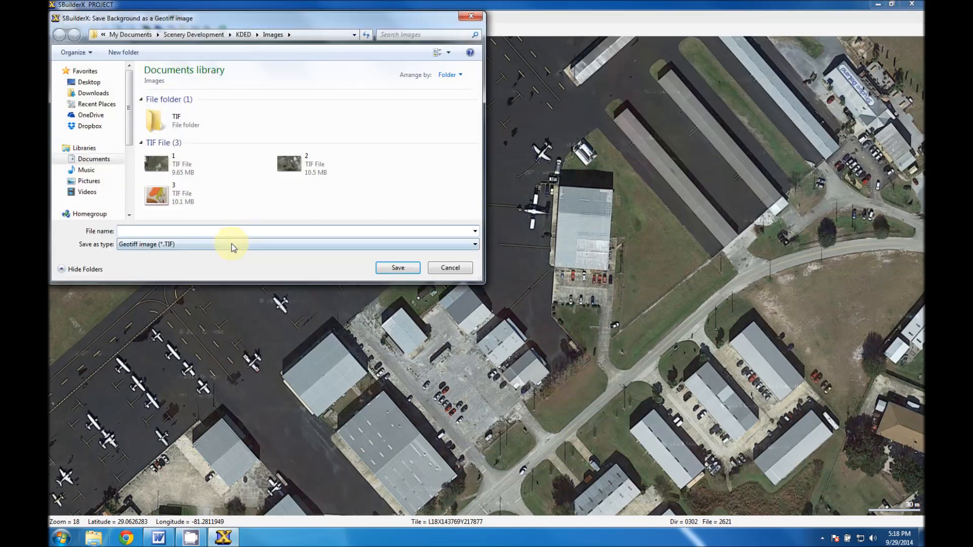
pyautogui.click(398, 267)
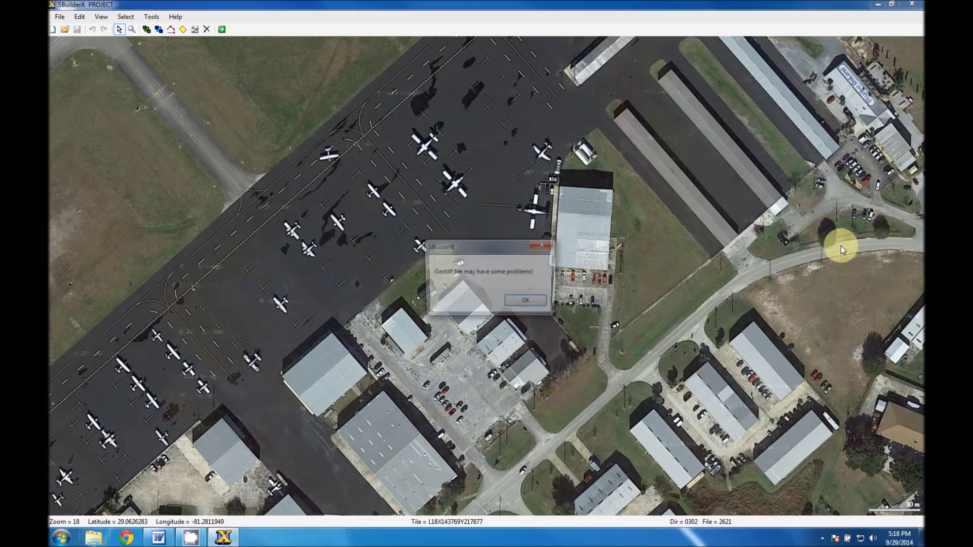
pyautogui.click(532, 304)
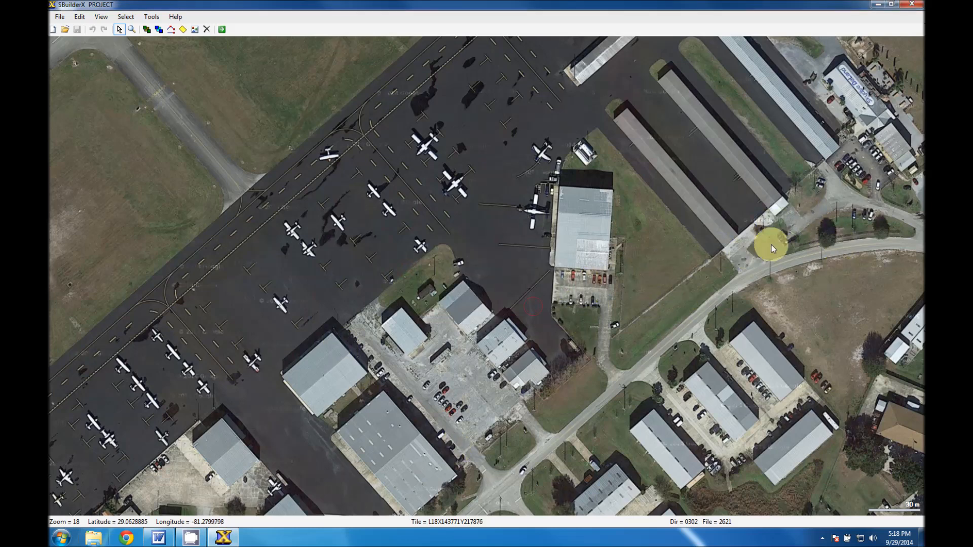
# Save the background of the area east of the apron, with the long hangar rows and round sand patch, as Geotiff image 5.
pyautogui.moveTo(515, 343); pyautogui.dragTo(60, 445)
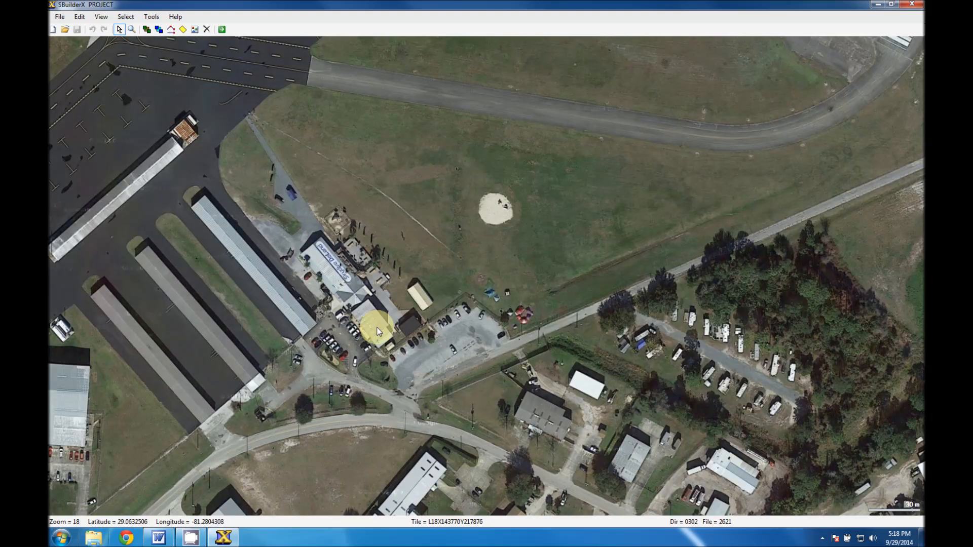
pyautogui.rightClick(318, 332)
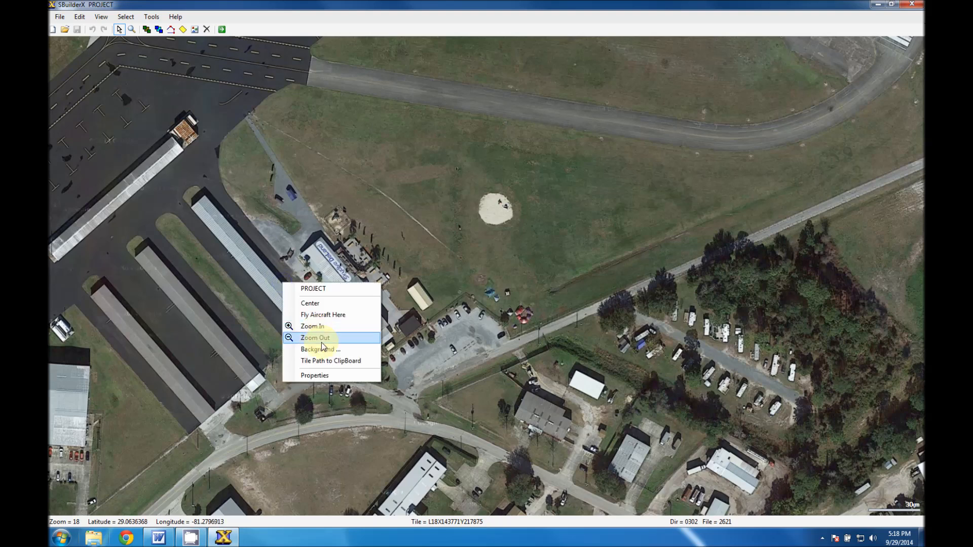
pyautogui.click(318, 340)
pyautogui.click(229, 101)
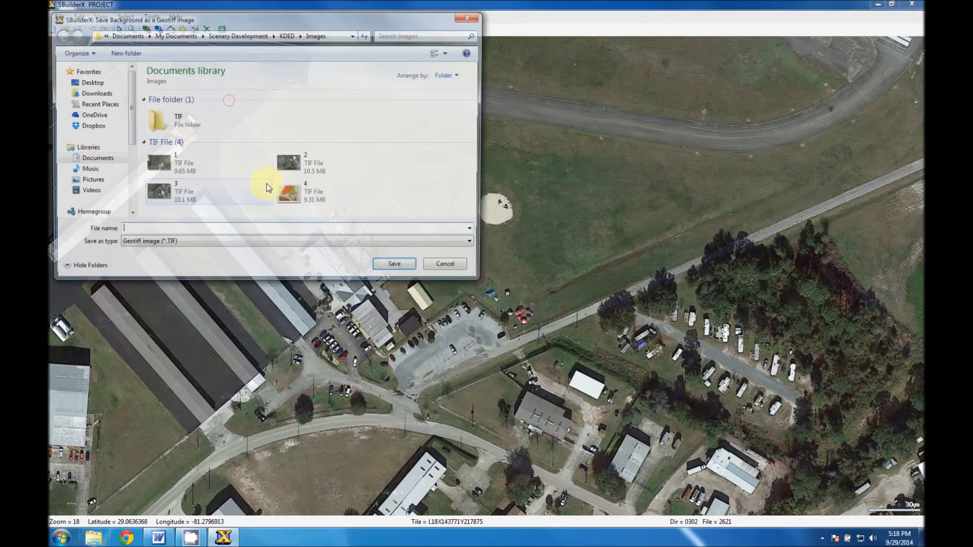
pyautogui.write('5')
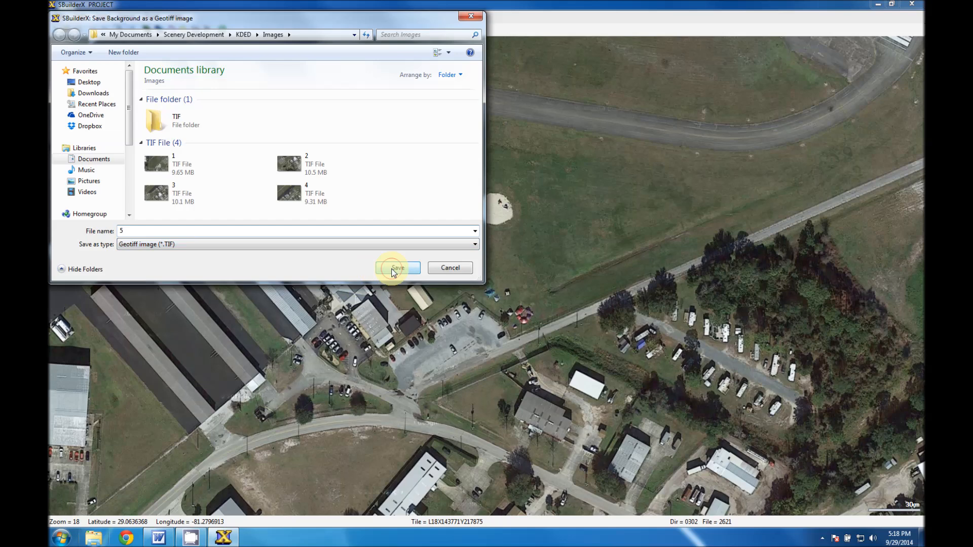
pyautogui.click(393, 270)
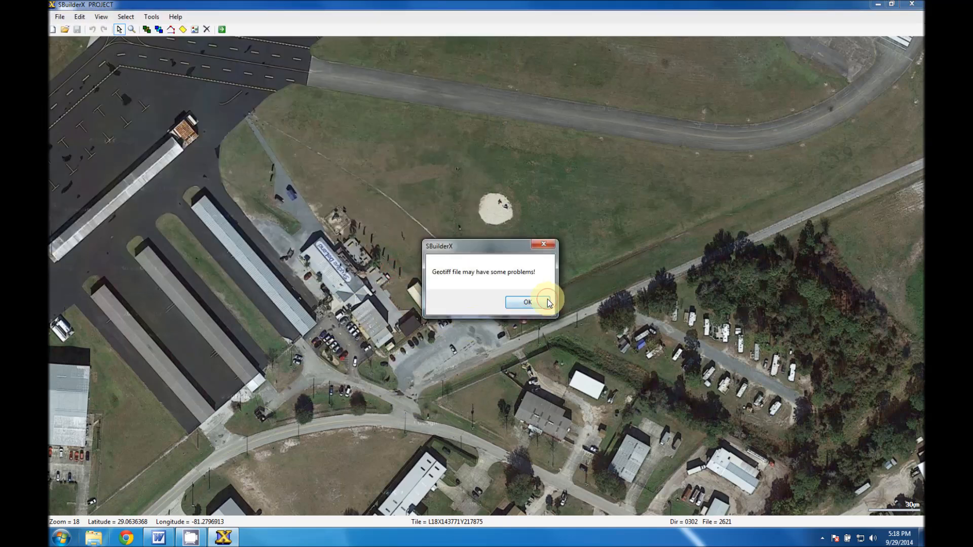
pyautogui.click(532, 301)
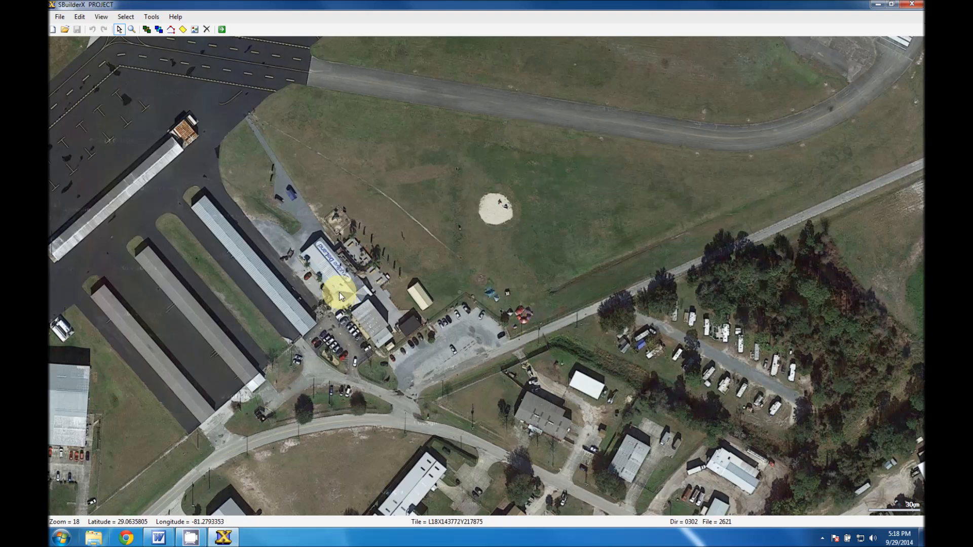
# Close SBuilderX and open the Documents > Scenery Development > KDED > Images folder in Windows Explorer to check the exported files.
pyautogui.click(915, 6)
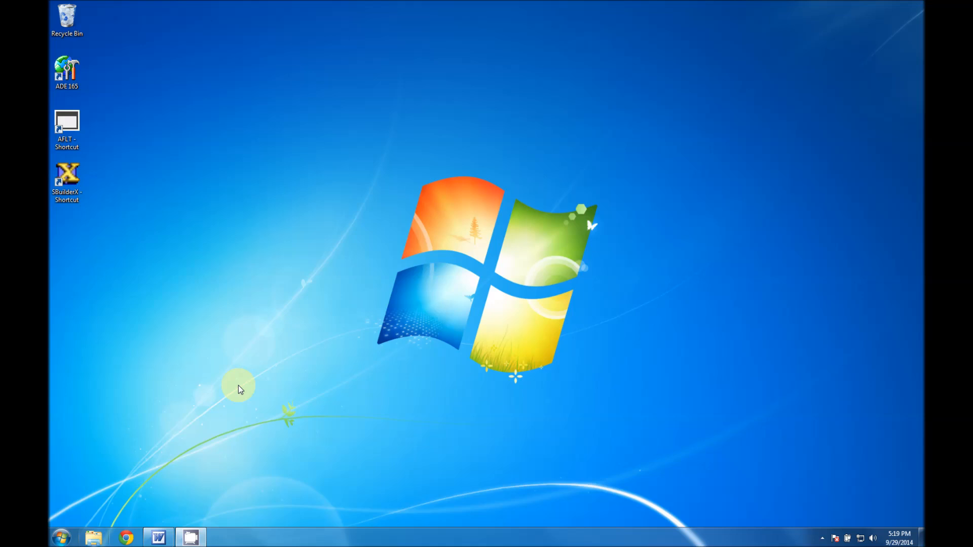
pyautogui.click(93, 537)
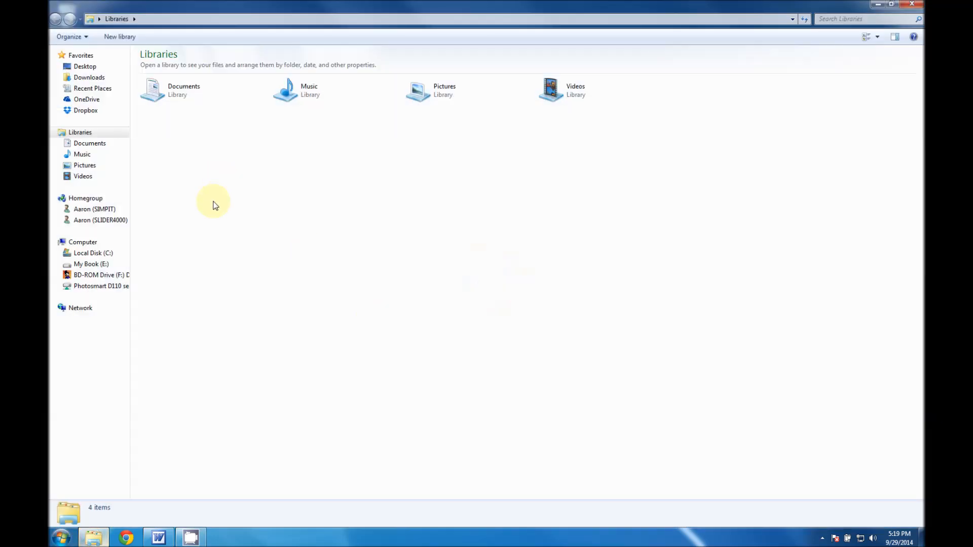
pyautogui.click(90, 146)
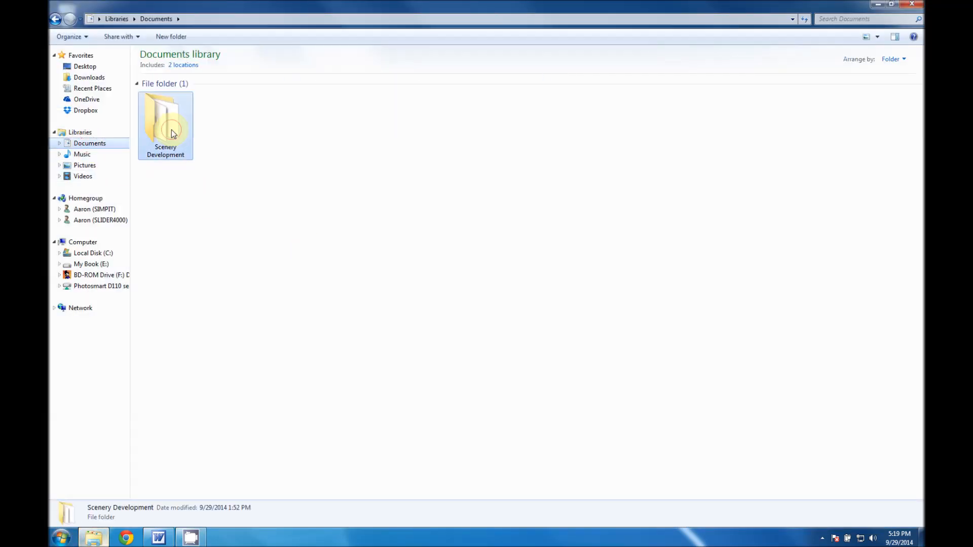
pyautogui.doubleClick(172, 130)
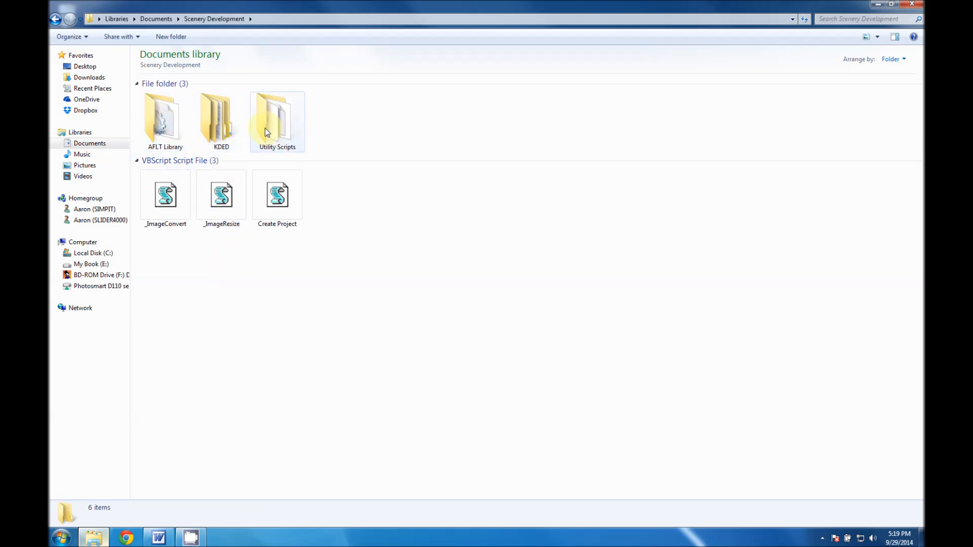
pyautogui.doubleClick(223, 126)
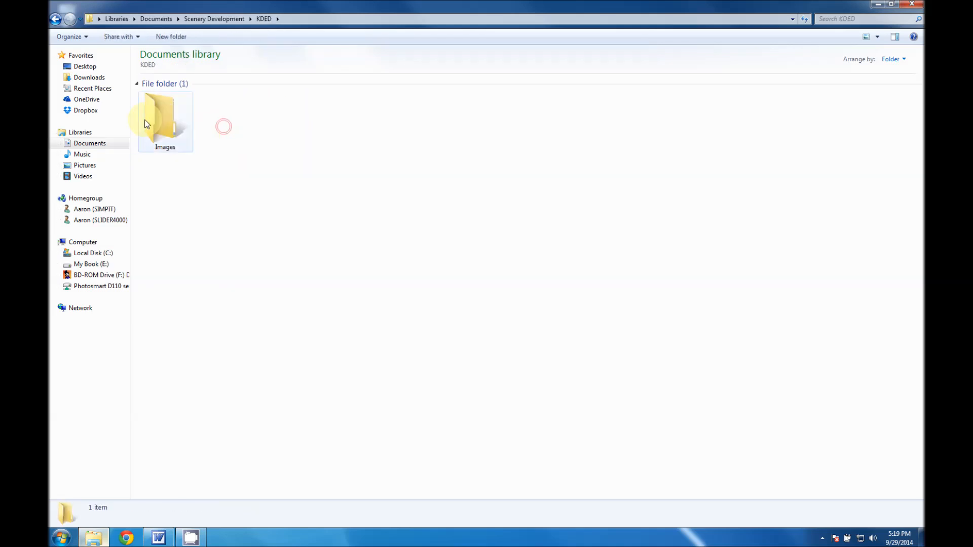
pyautogui.doubleClick(160, 113)
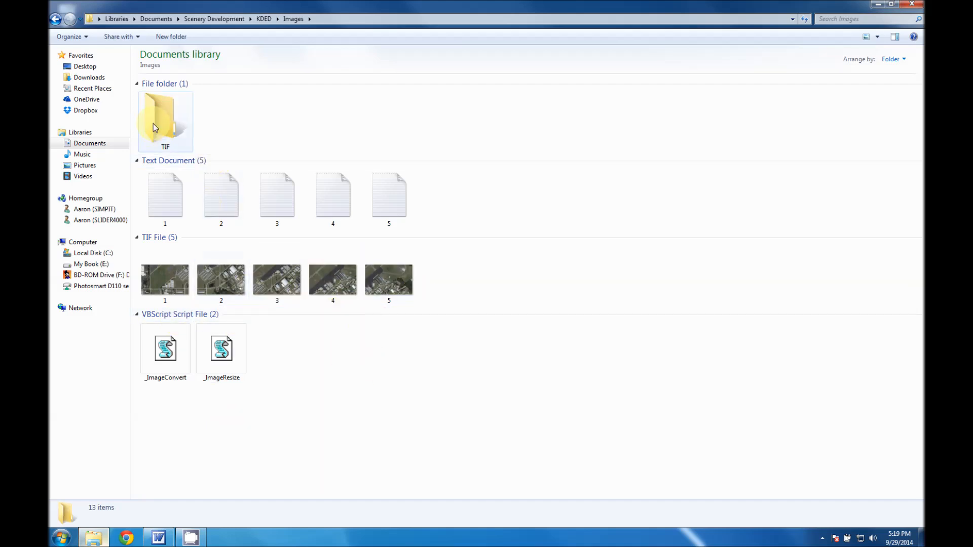
pyautogui.moveTo(475, 198); pyautogui.dragTo(153, 210)
pyautogui.click(496, 189)
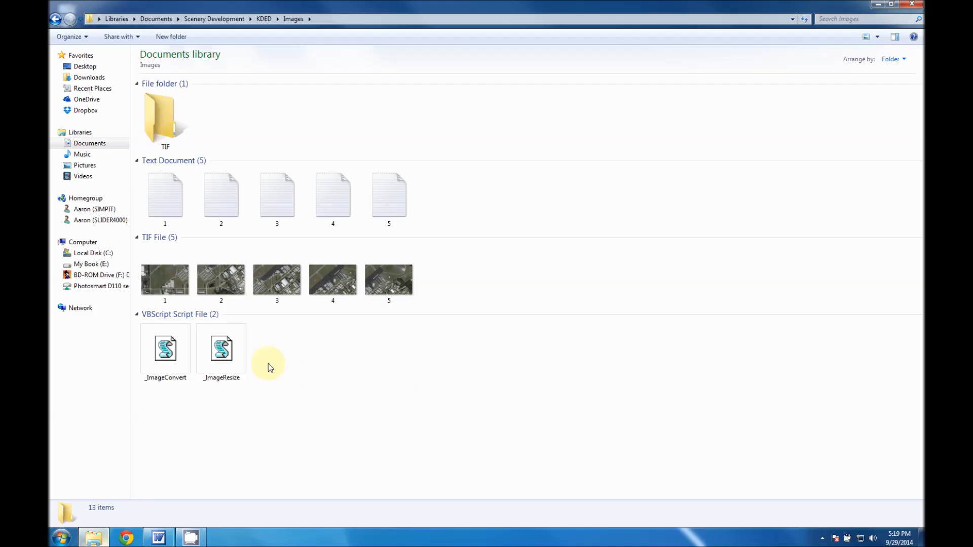
# Convert TIF image 1 to JPEG with the _ImageConvert script and set its coordinates text file aside in a small Notepad window.
pyautogui.moveTo(160, 277); pyautogui.dragTo(163, 350)
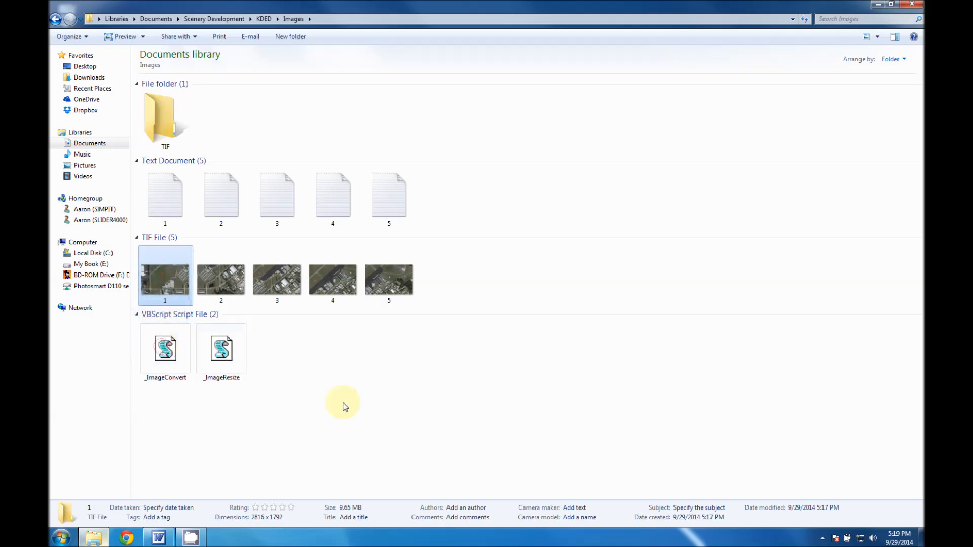
pyautogui.moveTo(890, 131); pyautogui.dragTo(633, 133)
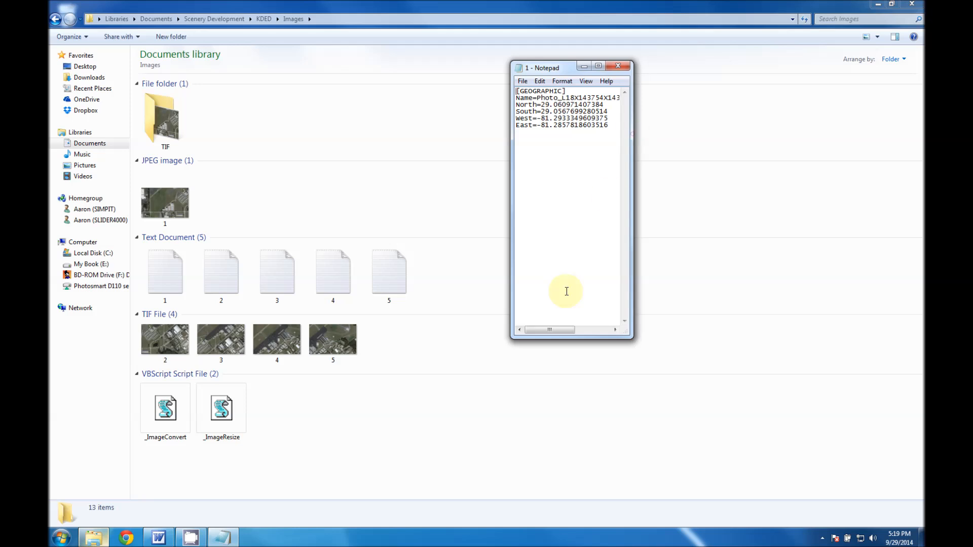
pyautogui.moveTo(583, 338); pyautogui.dragTo(583, 150)
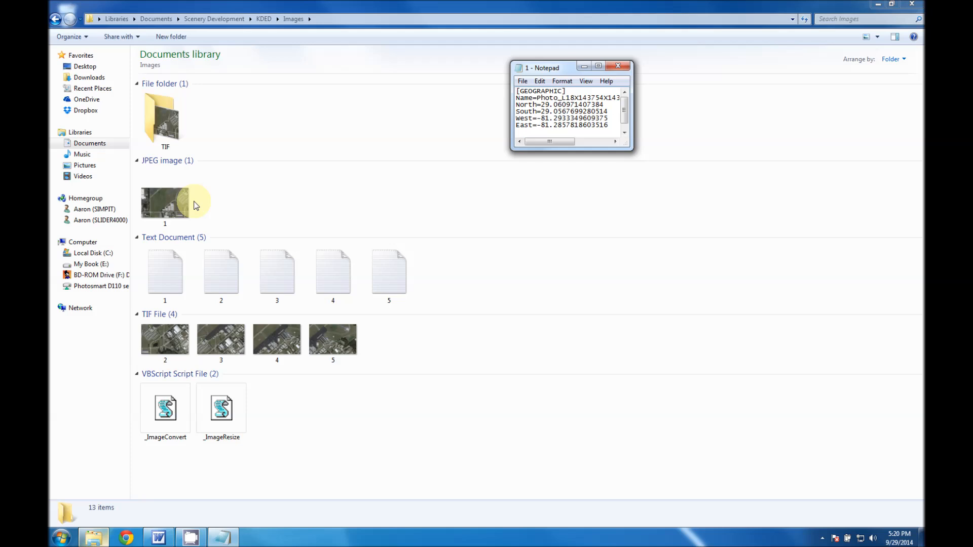
pyautogui.moveTo(559, 70); pyautogui.dragTo(114, 417)
# Restore the Images folder window from full screen and show its files in List view.
pyautogui.click(892, 4)
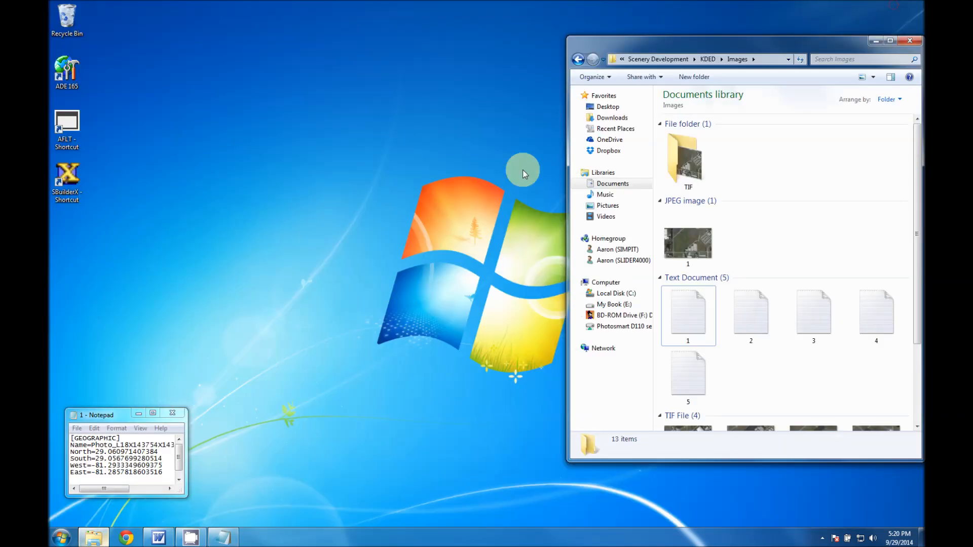
pyautogui.moveTo(711, 38); pyautogui.dragTo(710, 88)
pyautogui.click(870, 130)
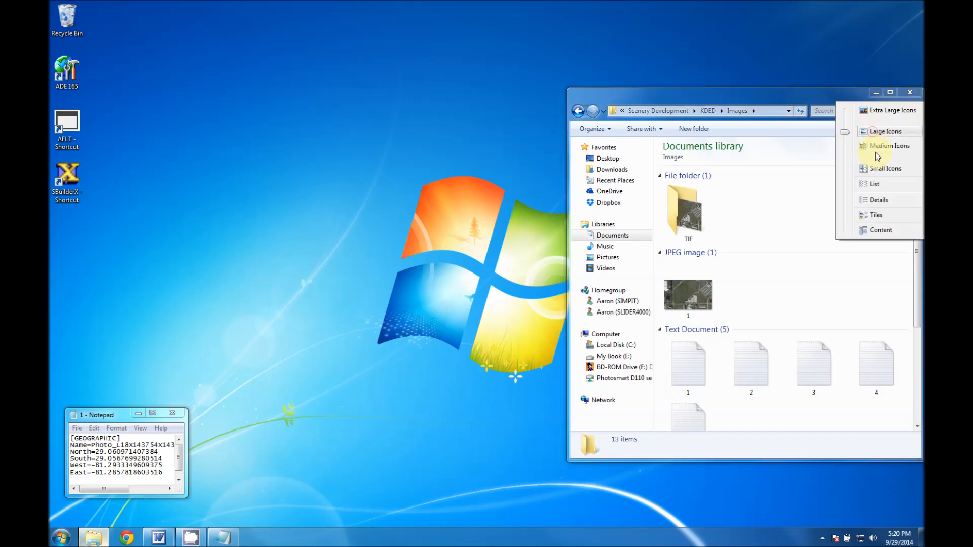
pyautogui.moveTo(845, 136); pyautogui.dragTo(848, 205)
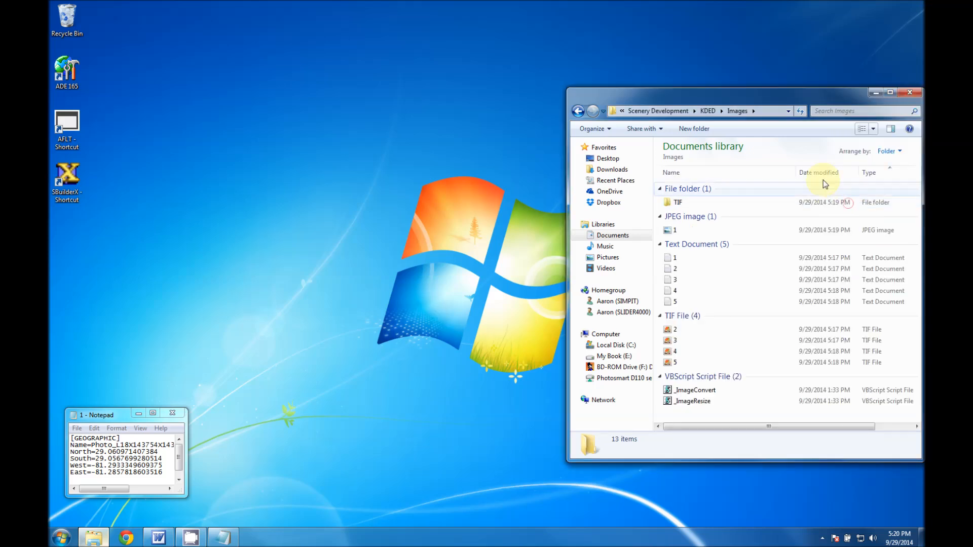
pyautogui.click(873, 129)
pyautogui.moveTo(844, 134); pyautogui.dragTo(850, 123)
# Widen the Images folder window, reduce its height and place it low on the desktop beside the Notepad window.
pyautogui.moveTo(566, 312); pyautogui.dragTo(468, 329)
pyautogui.moveTo(737, 89); pyautogui.dragTo(723, 239)
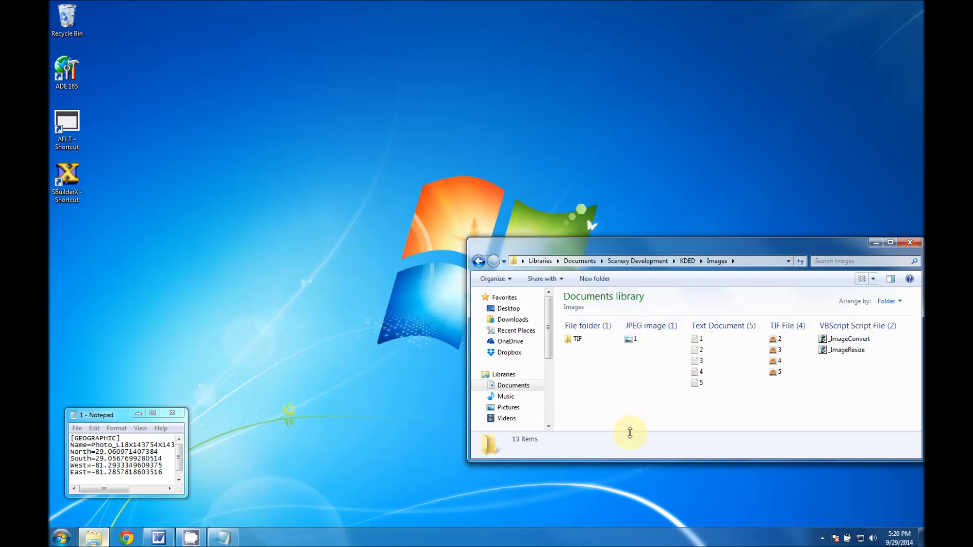
pyautogui.moveTo(628, 247); pyautogui.dragTo(637, 307)
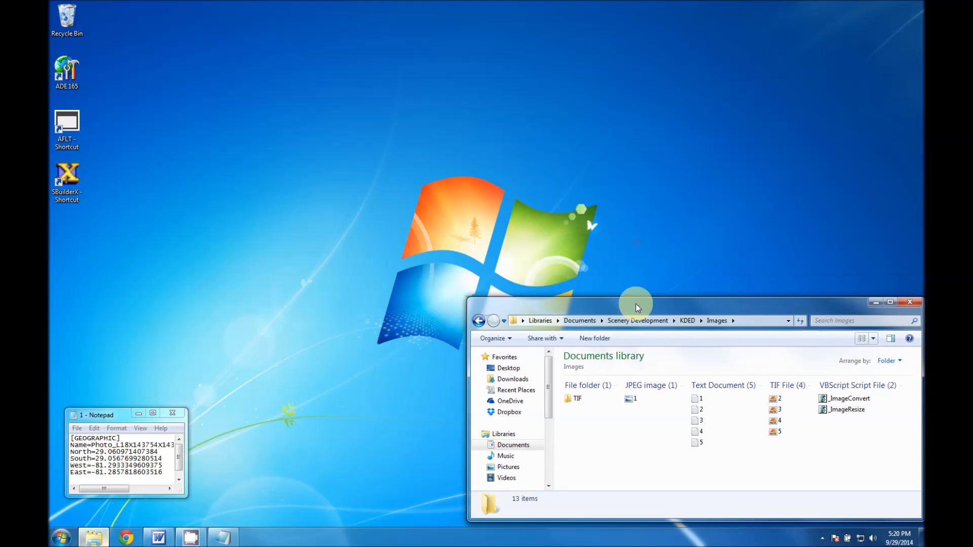
pyautogui.click(301, 273)
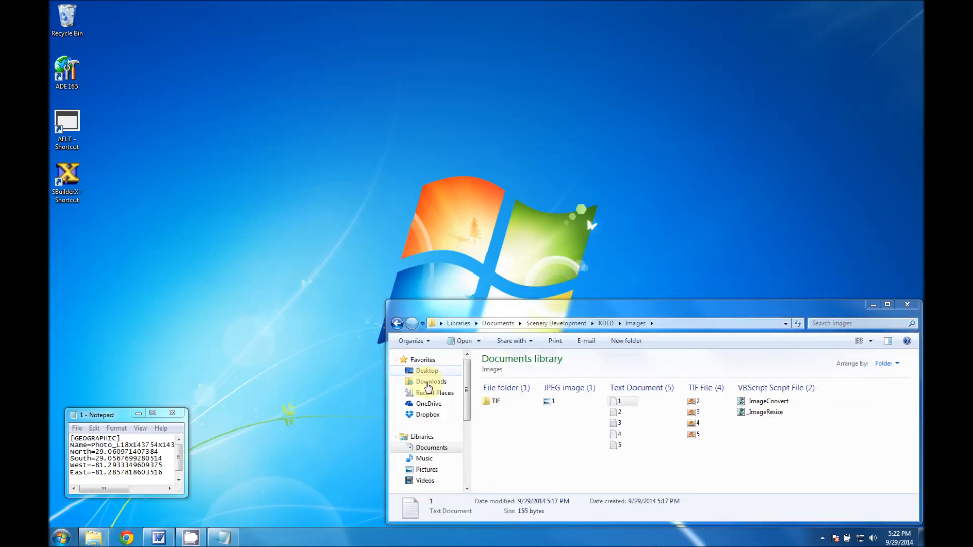
# Launch Airport Design Editor and fit its restored window directly above the Images folder window at matching width.
pyautogui.doubleClick(65, 75)
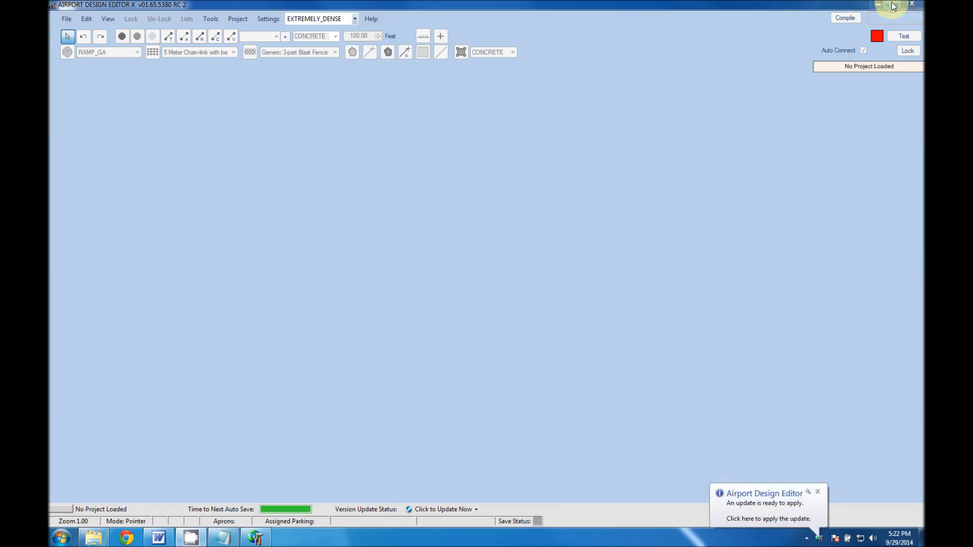
pyautogui.click(891, 4)
pyautogui.moveTo(358, 25); pyautogui.dragTo(738, 15)
pyautogui.moveTo(694, 313); pyautogui.dragTo(695, 287)
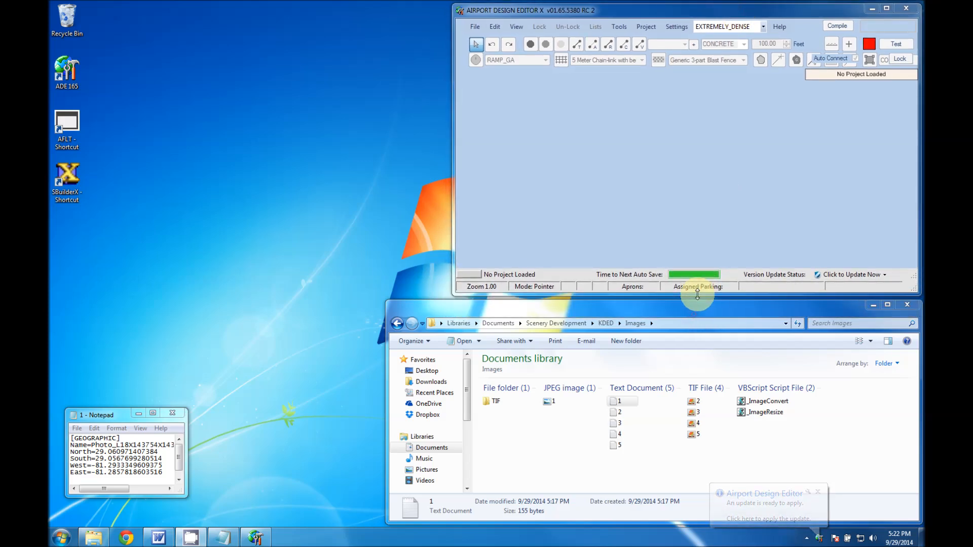
pyautogui.moveTo(453, 232); pyautogui.dragTo(389, 237)
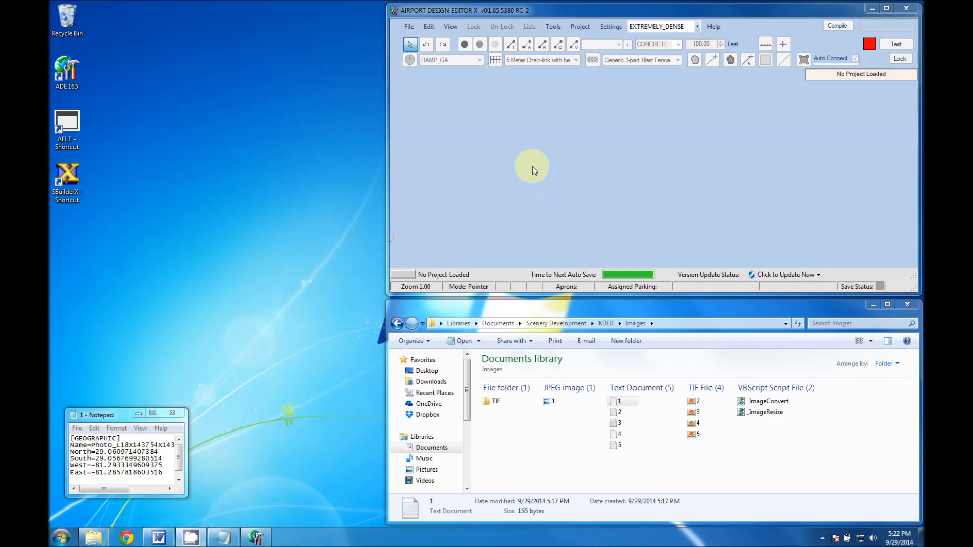
# Find the stock airport by ICAO code KDED and open De Land Mun-Taylor.
pyautogui.click(410, 29)
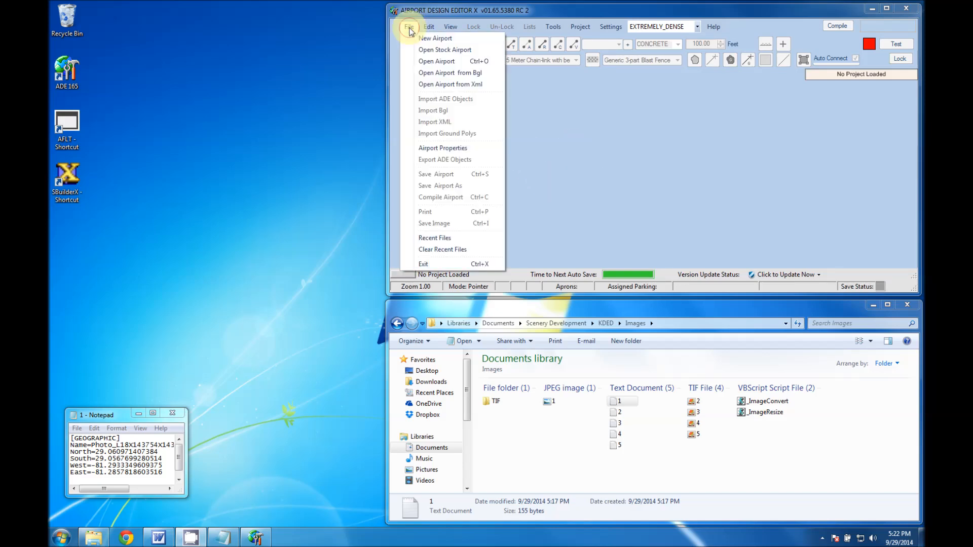
pyautogui.click(428, 50)
pyautogui.click(327, 166)
pyautogui.write('KDE')
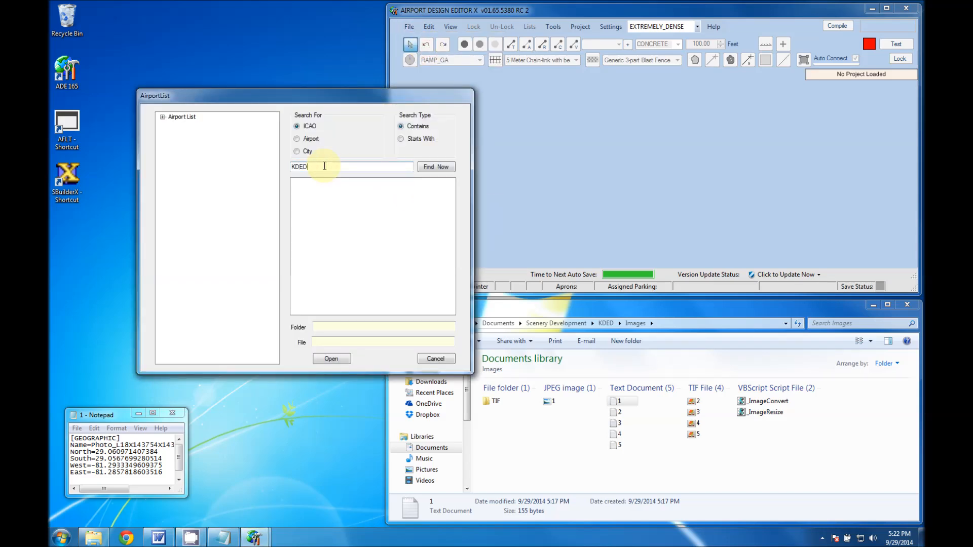
pyautogui.write('D')
pyautogui.click(436, 167)
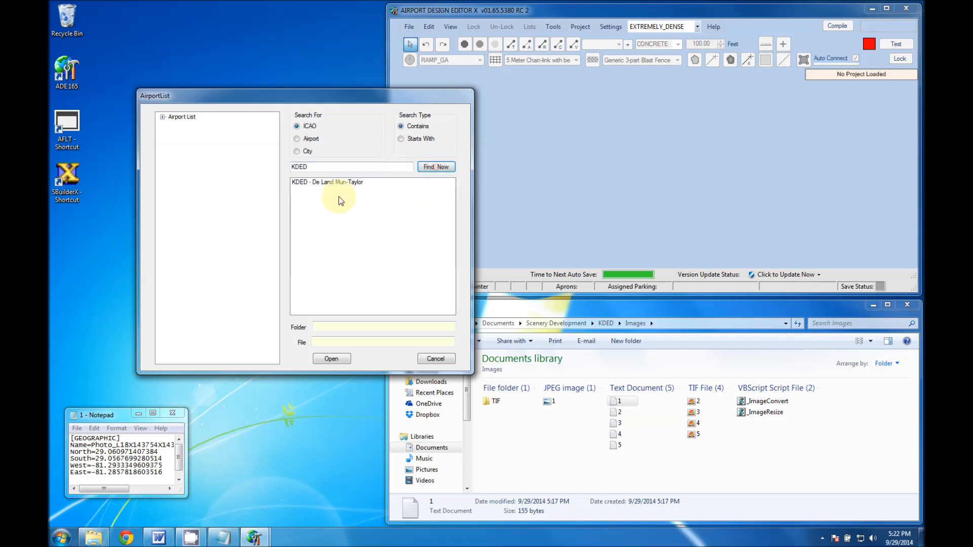
pyautogui.click(320, 184)
pyautogui.click(331, 360)
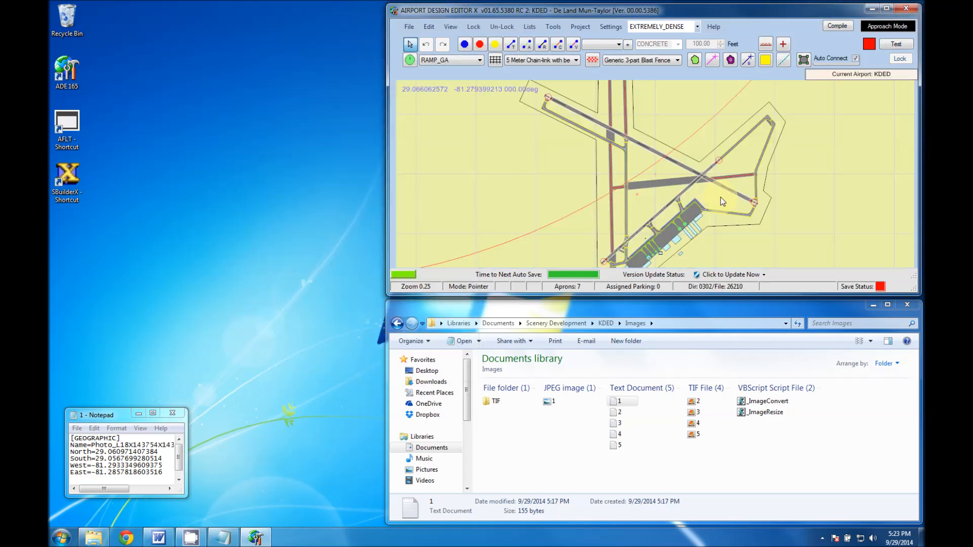
# Examine the stock KDED layout of runways, taxiways and apron in the full-screen editor, and restore the window.
pyautogui.click(886, 8)
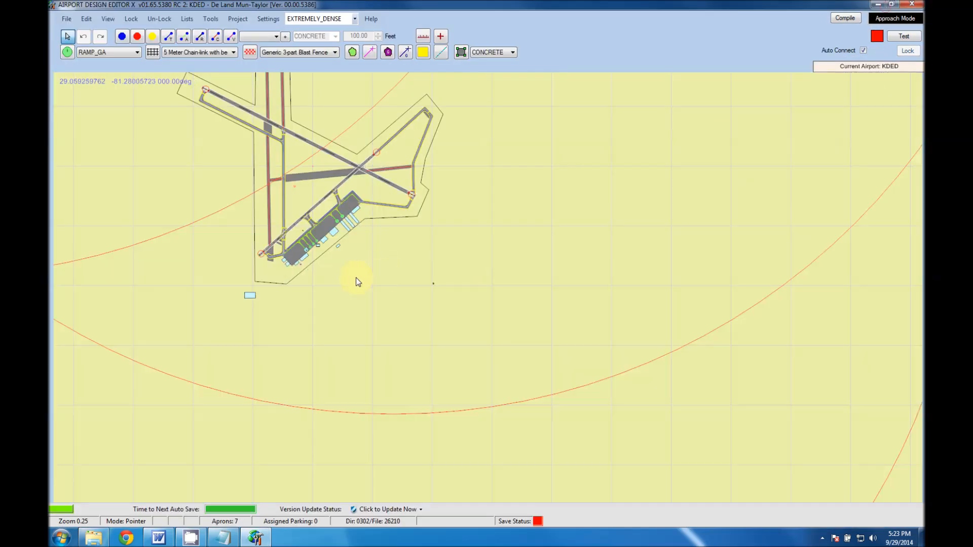
pyautogui.scroll(2, 286, 197)
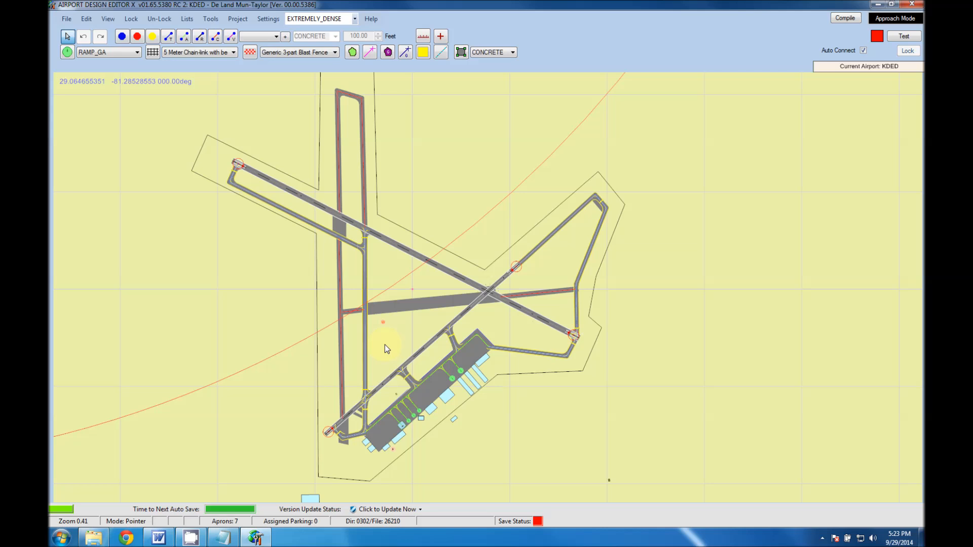
pyautogui.moveTo(430, 303)
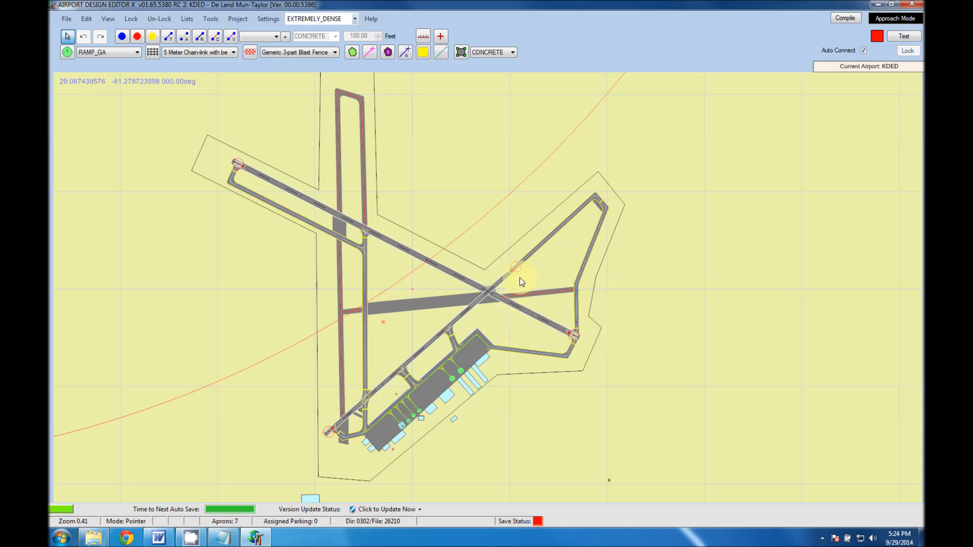
pyautogui.moveTo(513, 275)
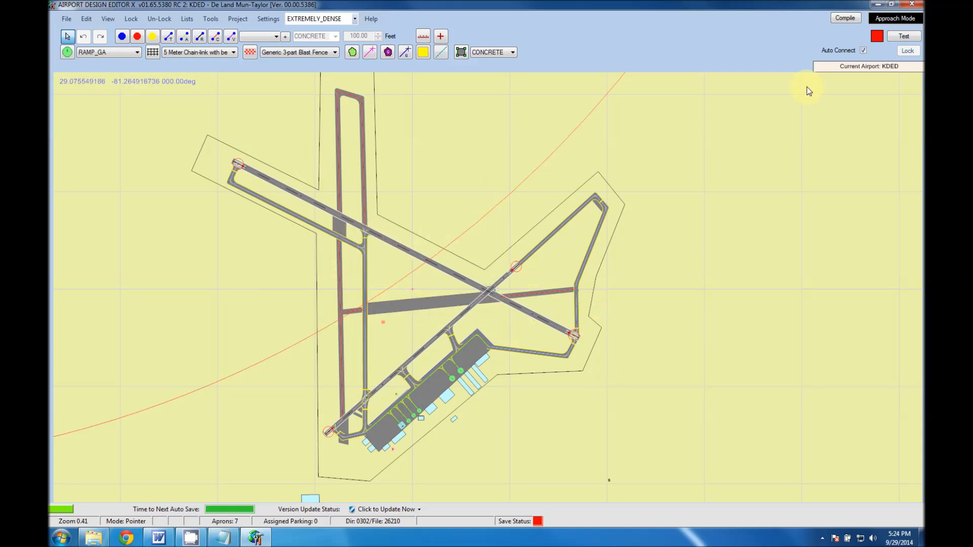
pyautogui.click(893, 5)
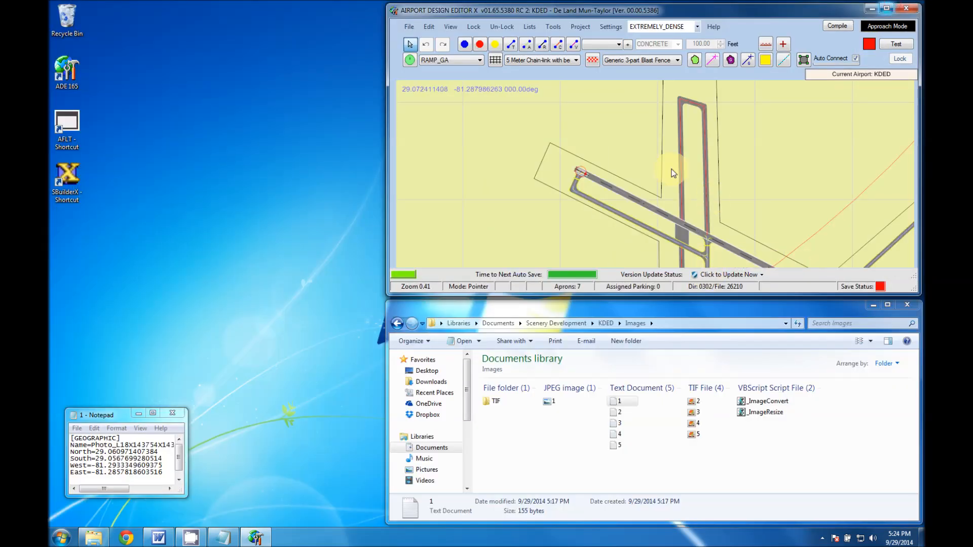
# Start adding a background image and choose JPEG image 1 from Documents > Scenery Development > KDED > Images as its file.
pyautogui.rightClick(495, 185)
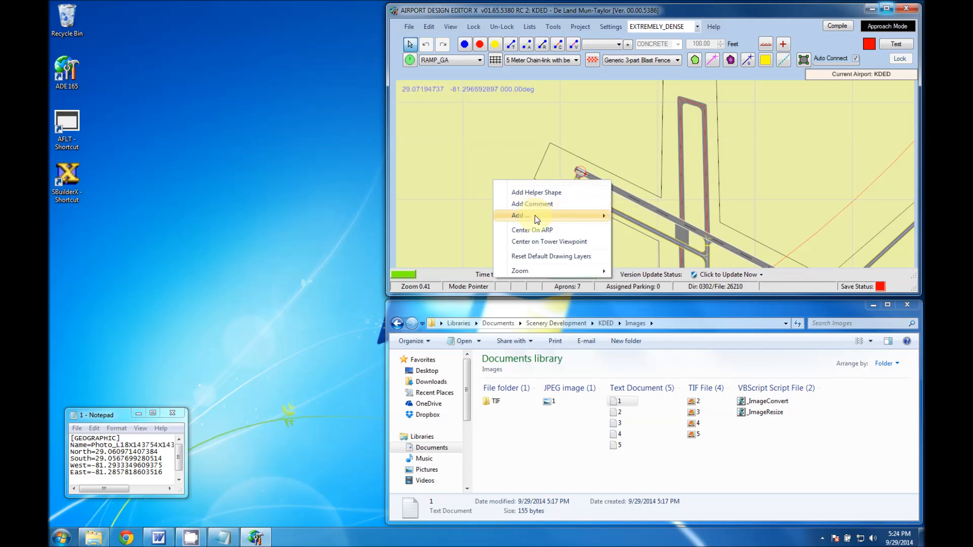
pyautogui.moveTo(534, 215)
pyautogui.click(638, 276)
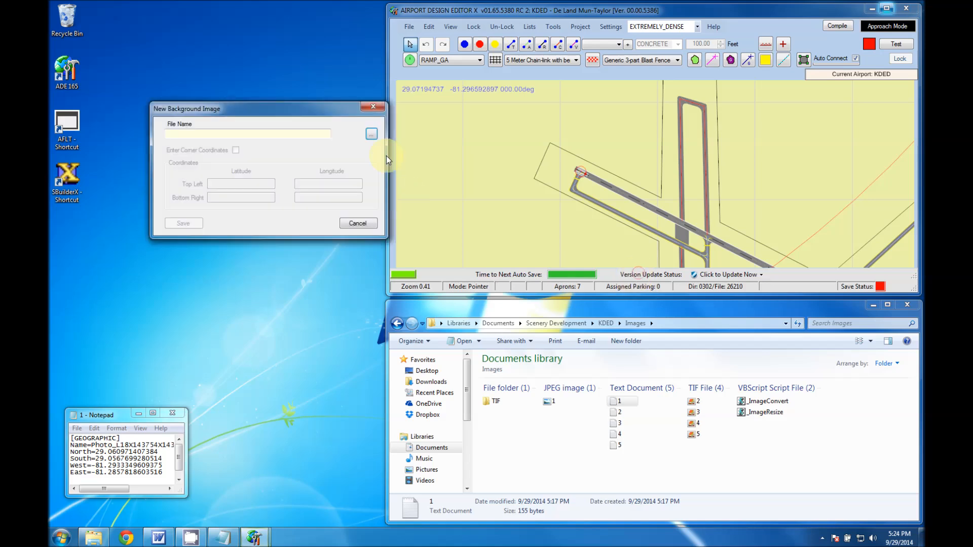
pyautogui.click(371, 135)
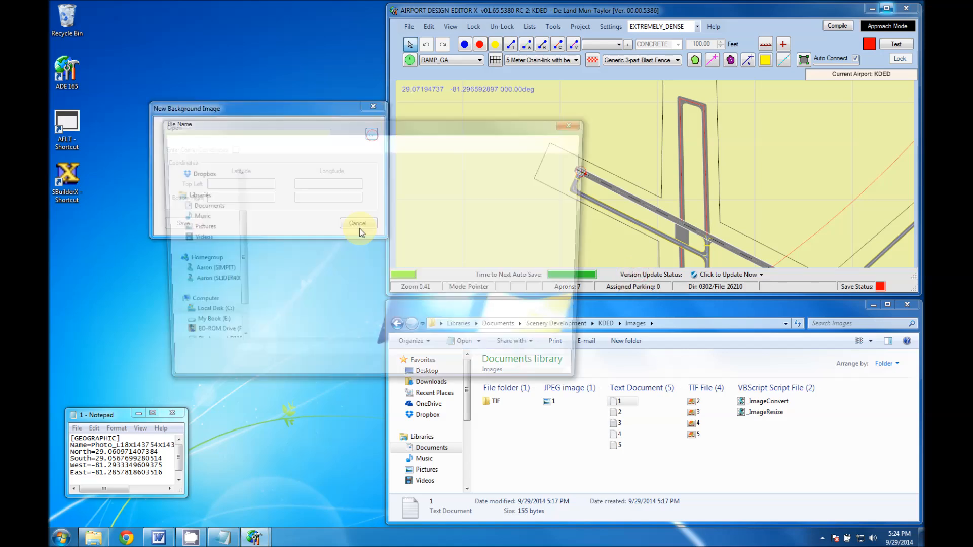
pyautogui.click(199, 218)
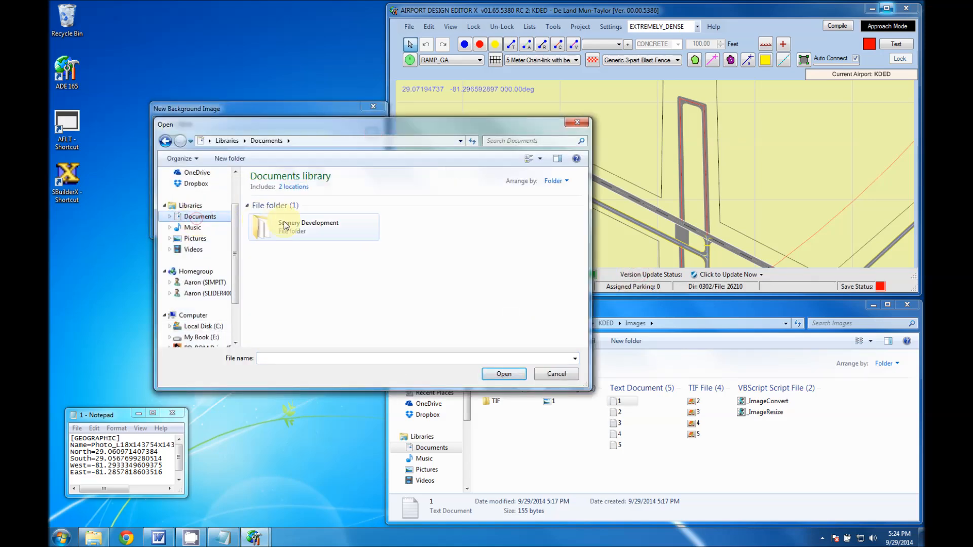
pyautogui.doubleClick(288, 224)
pyautogui.doubleClick(420, 228)
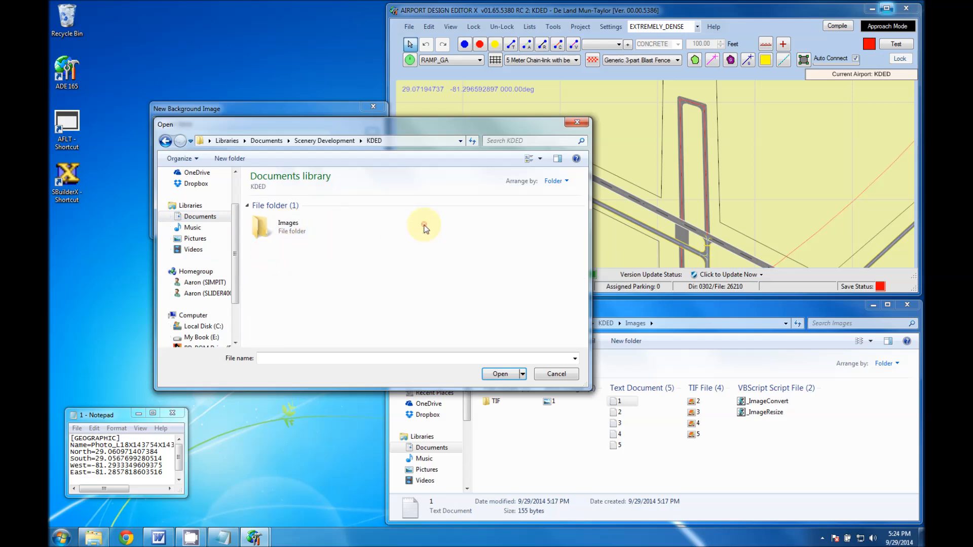
pyautogui.doubleClick(282, 228)
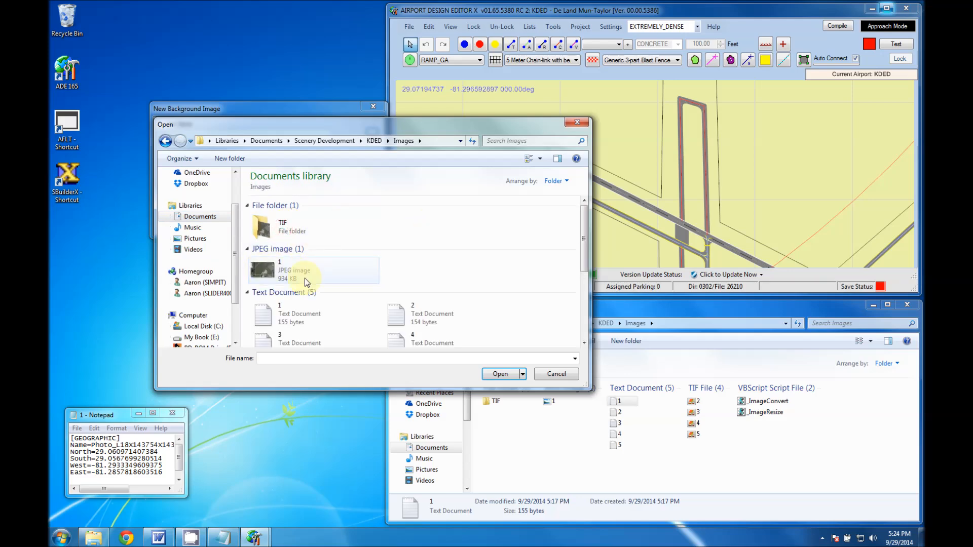
pyautogui.click(282, 268)
pyautogui.click(506, 375)
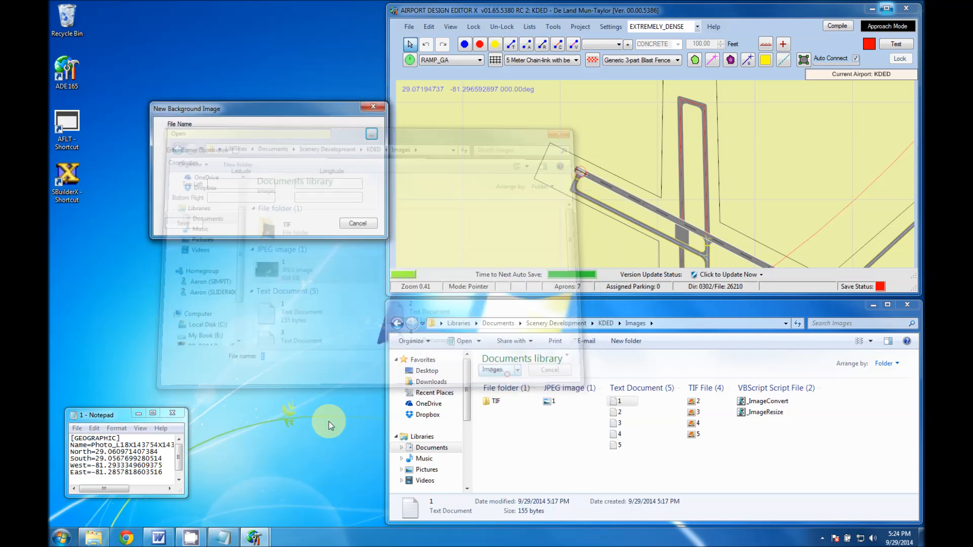
# Enable corner coordinates and copy the latitudes from the text file: top left 29.060971407384, bottom right 29.0567699280514.
pyautogui.click(236, 150)
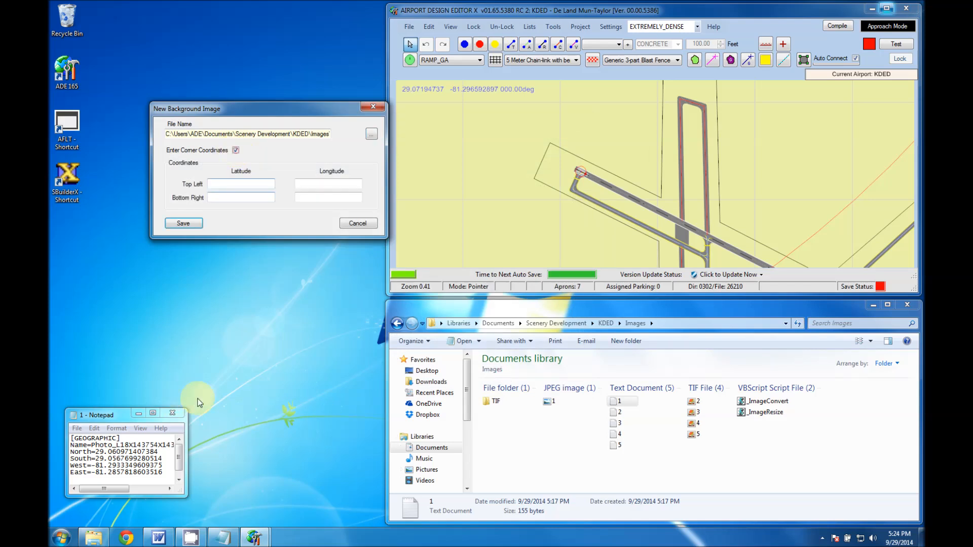
pyautogui.moveTo(96, 452); pyautogui.dragTo(161, 455)
pyautogui.hotkey('ctrl', 'c')
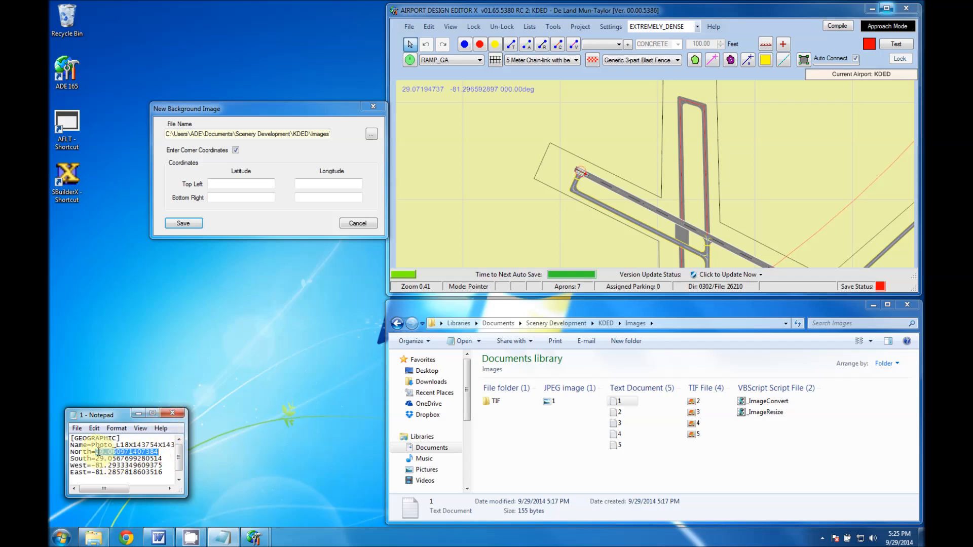
pyautogui.click(241, 184)
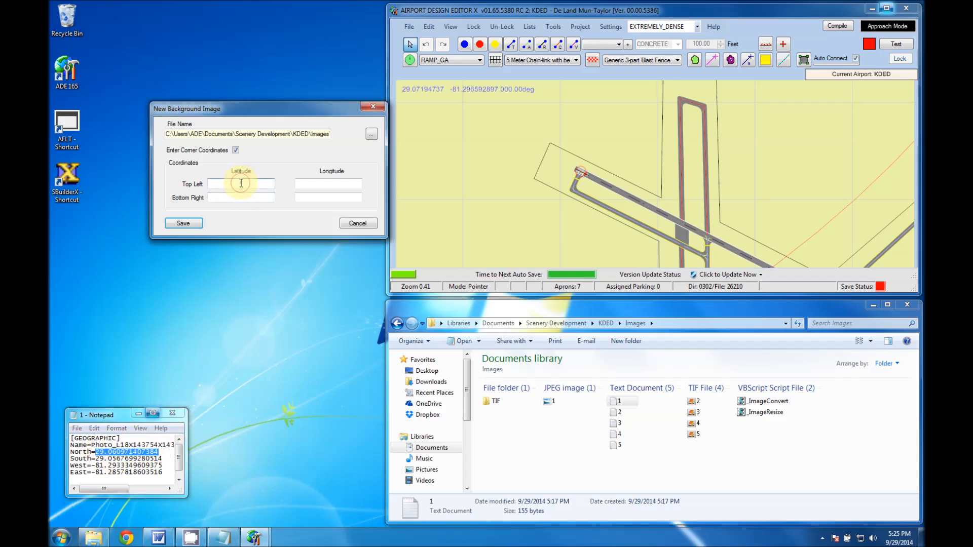
pyautogui.hotkey('ctrl', 'v')
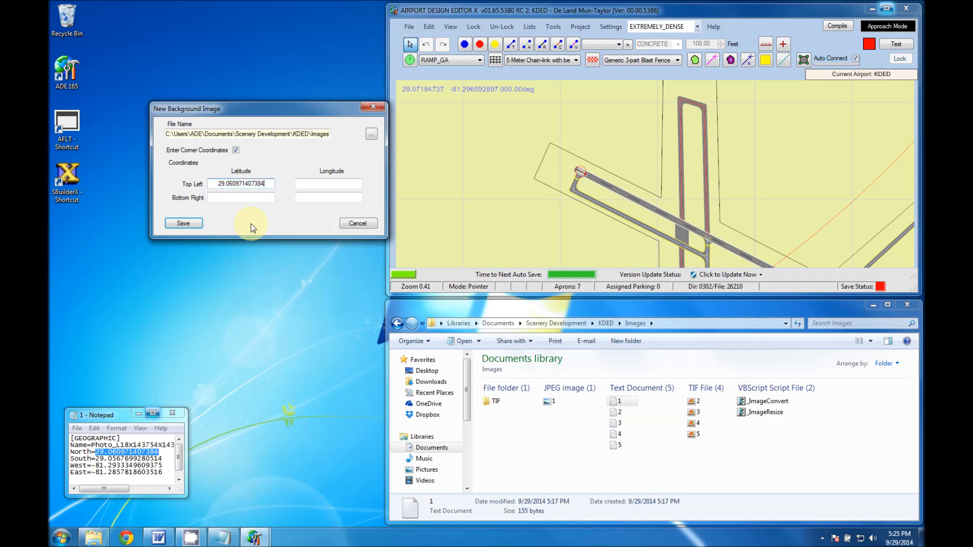
pyautogui.moveTo(96, 459); pyautogui.dragTo(162, 459)
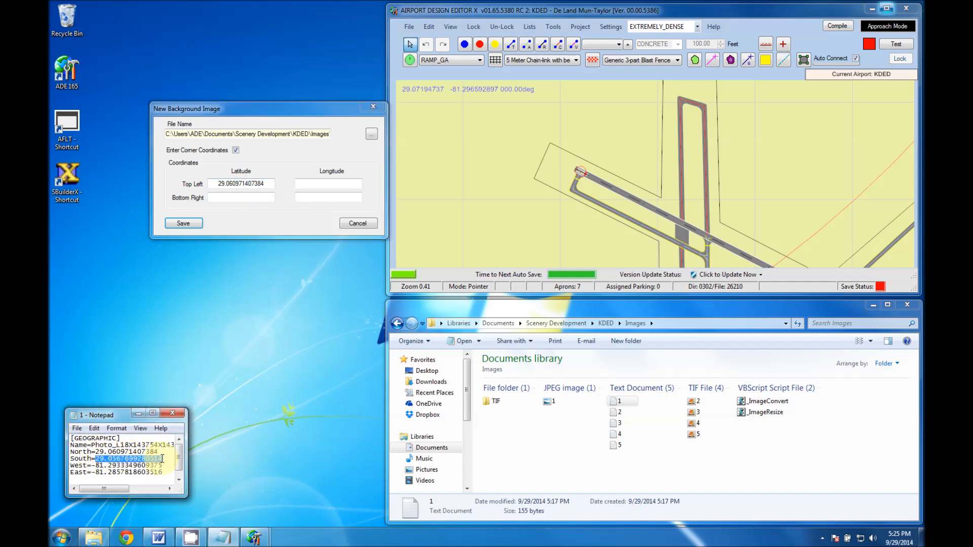
pyautogui.click(246, 198)
pyautogui.write('29.0567699280514')
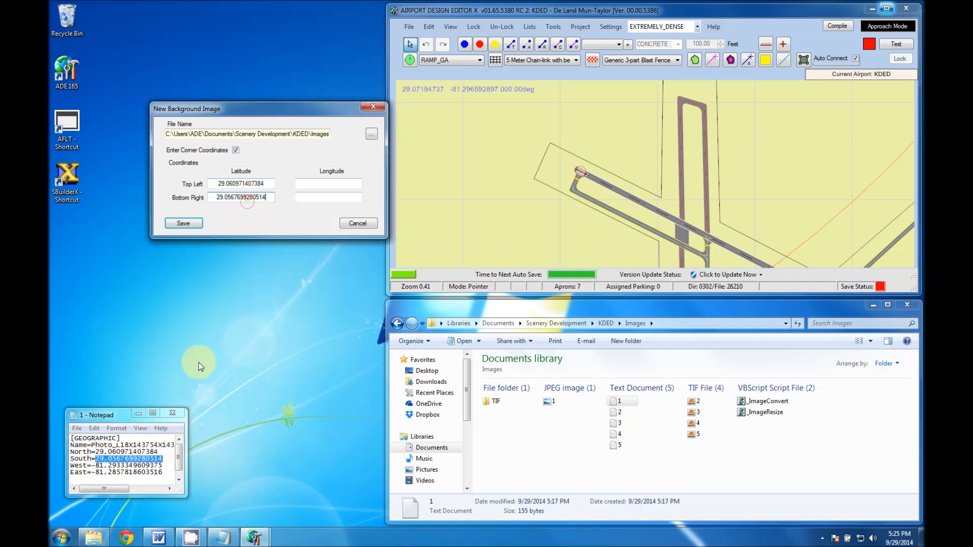
# Copy image 1's longitudes from its text file, top left -81.2933349609375 and bottom right -81.2857818603516, save the background image and close the text file.
pyautogui.moveTo(92, 465); pyautogui.dragTo(159, 465)
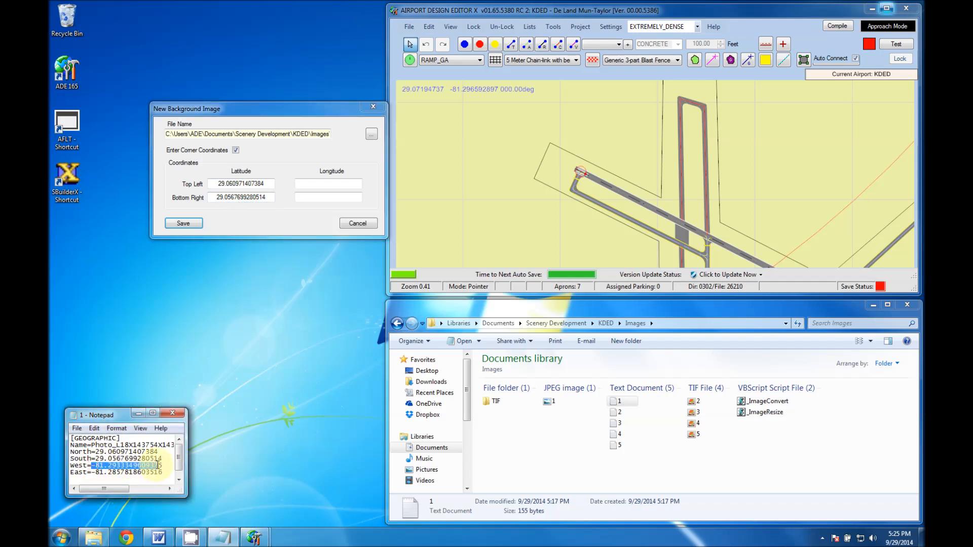
pyautogui.click(332, 183)
pyautogui.write('-81.2933349609375')
pyautogui.moveTo(93, 472); pyautogui.dragTo(161, 472)
pyautogui.hotkey('ctrl', 'c')
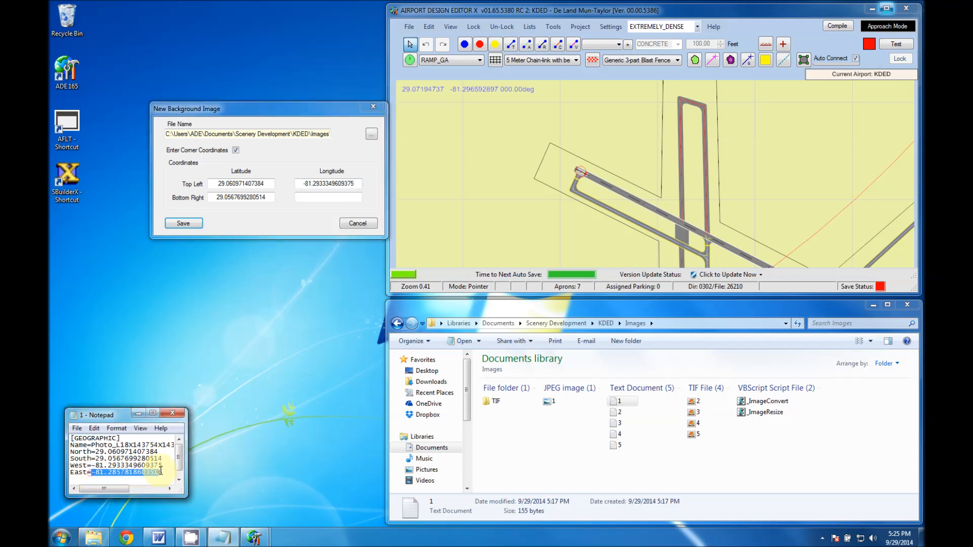
pyautogui.click(310, 199)
pyautogui.hotkey('ctrl', 'v')
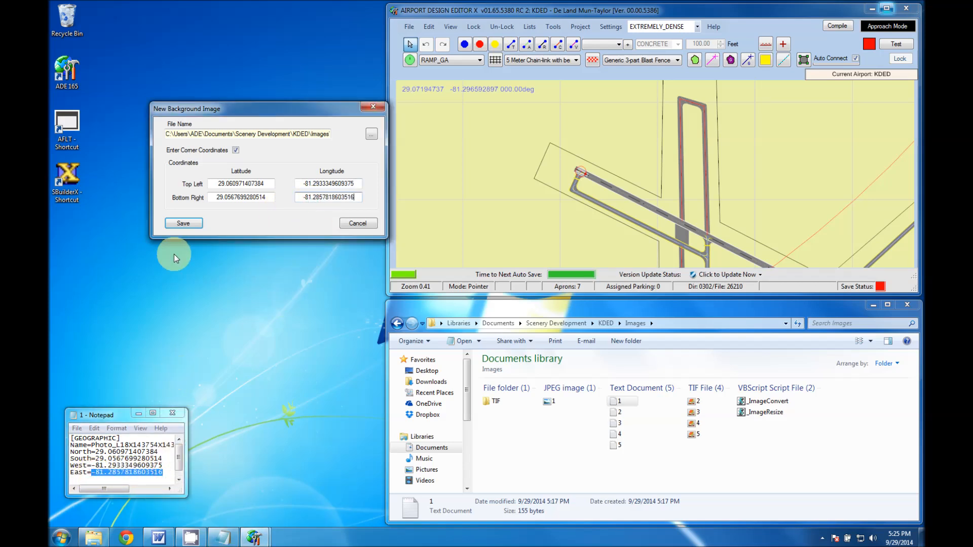
pyautogui.click(185, 223)
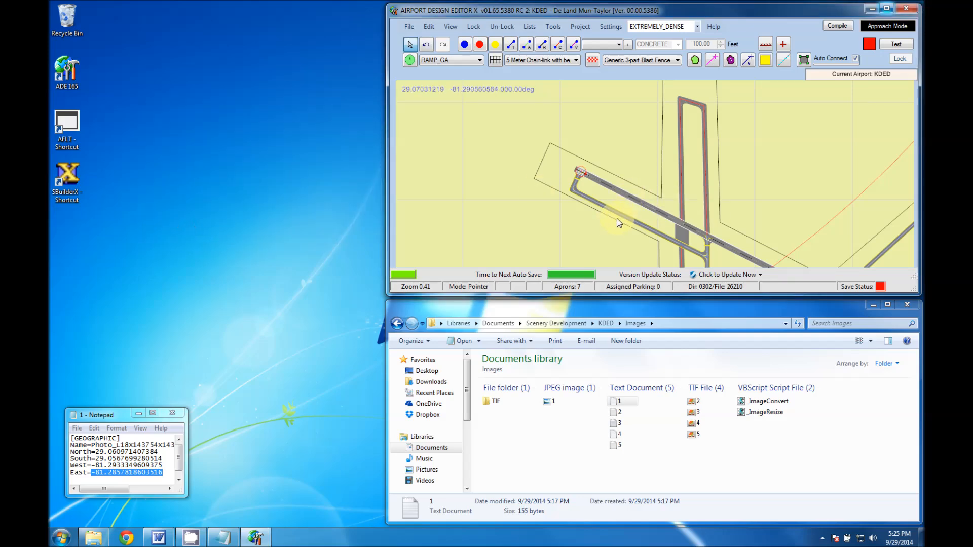
pyautogui.click(172, 412)
# Examine how the first background image lines up with the runway end, apron and buildings of the stock layout.
pyautogui.moveTo(608, 243); pyautogui.dragTo(578, 139)
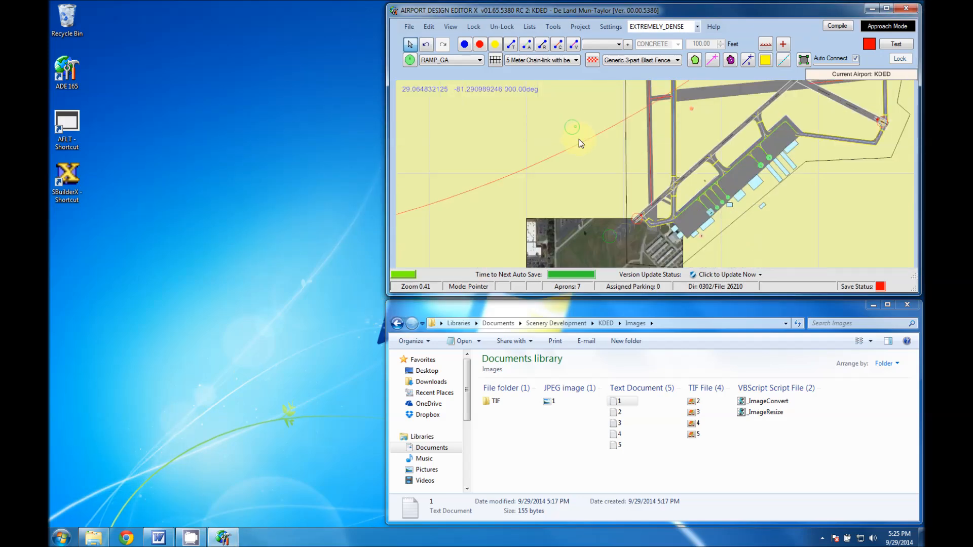
pyautogui.moveTo(601, 188); pyautogui.dragTo(601, 104)
pyautogui.moveTo(761, 173); pyautogui.dragTo(718, 215)
pyautogui.scroll(3, 595, 193)
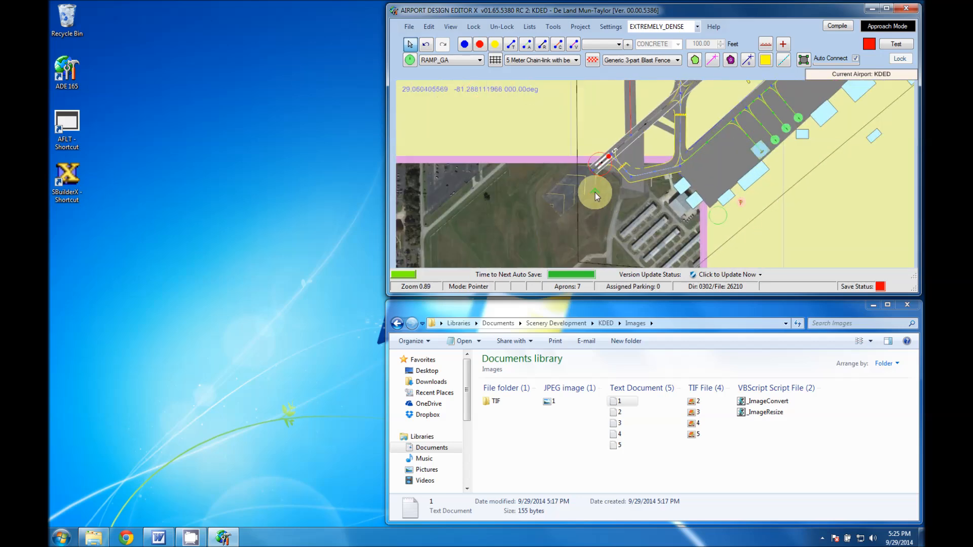
pyautogui.scroll(-2, 589, 215)
pyautogui.moveTo(587, 238); pyautogui.dragTo(564, 224)
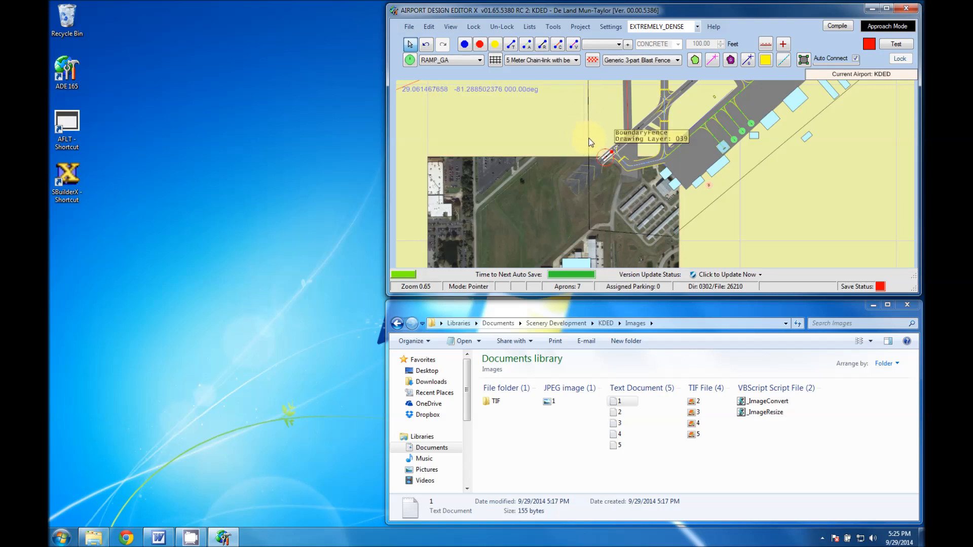
pyautogui.moveTo(565, 214); pyautogui.dragTo(589, 182)
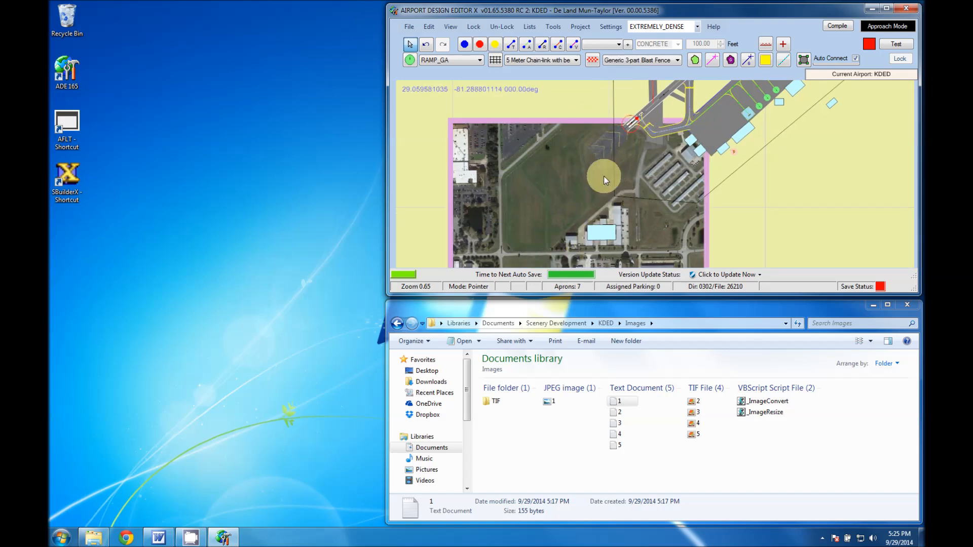
pyautogui.moveTo(603, 176); pyautogui.dragTo(545, 196)
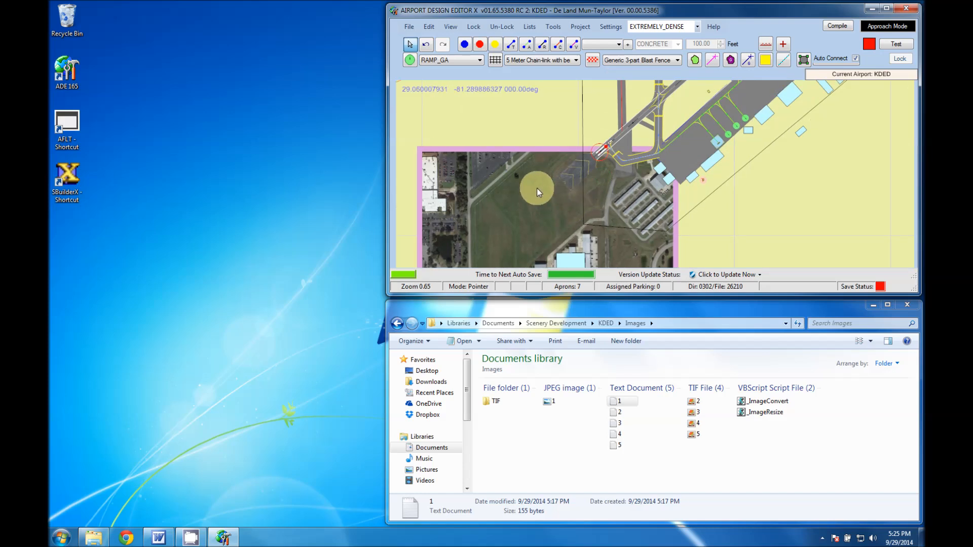
# Start a new background image, convert TIF file 2 to JPEG with _ImageConvert, open text document 2, and choose JPEG image 2 as the background file.
pyautogui.rightClick(505, 122)
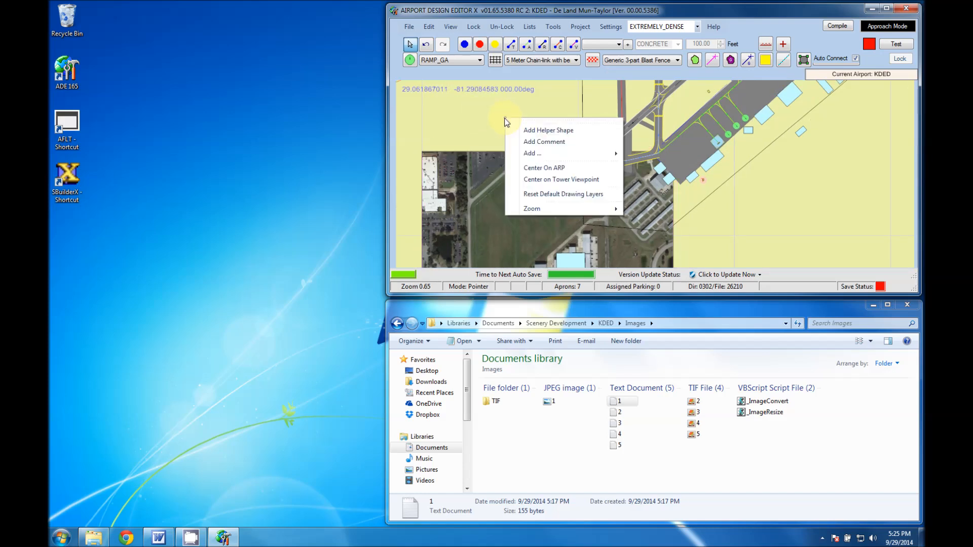
pyautogui.moveTo(537, 153)
pyautogui.click(656, 212)
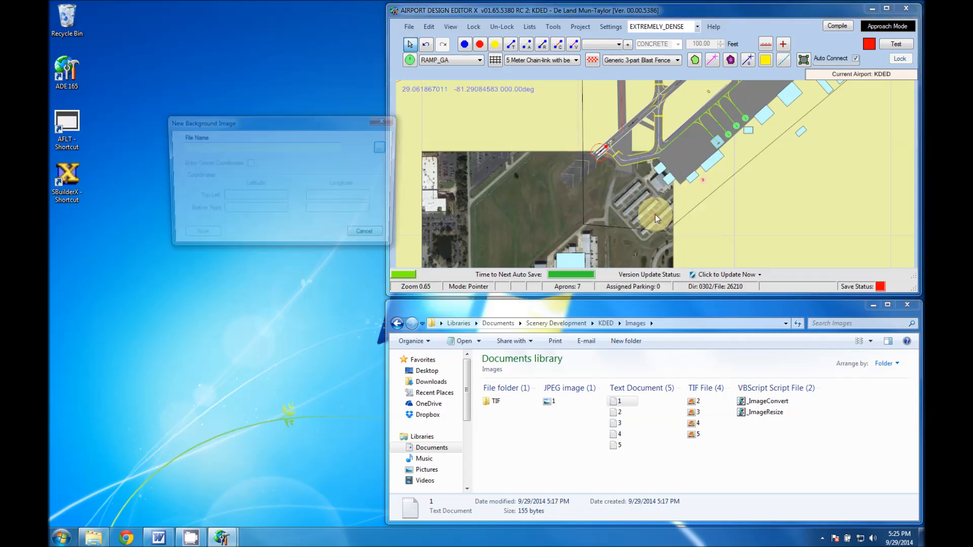
pyautogui.click(384, 148)
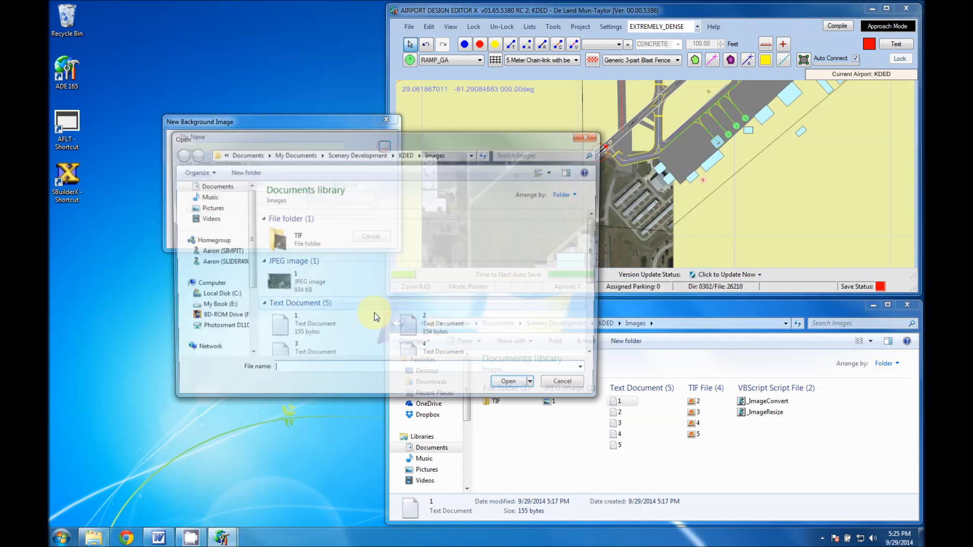
pyautogui.moveTo(318, 143); pyautogui.dragTo(285, 90)
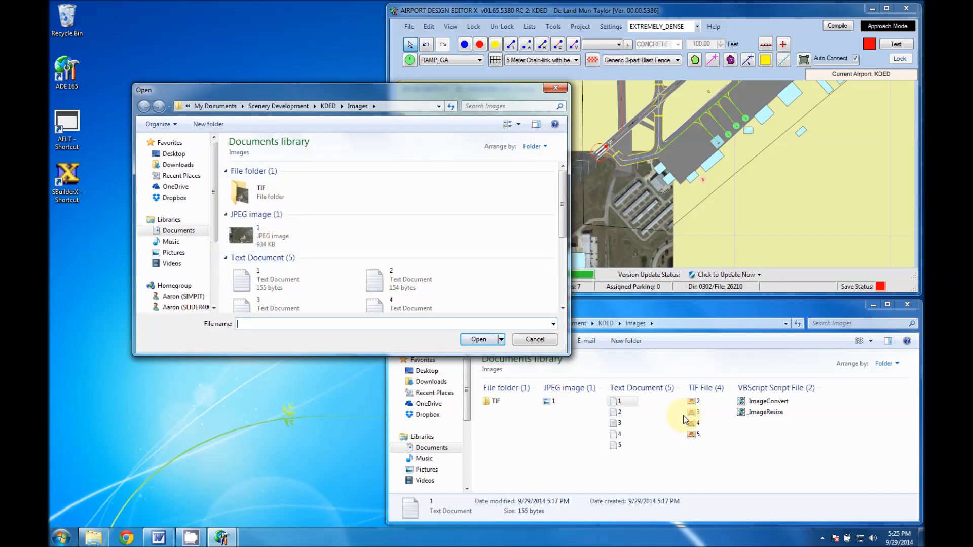
pyautogui.moveTo(693, 401); pyautogui.dragTo(756, 400)
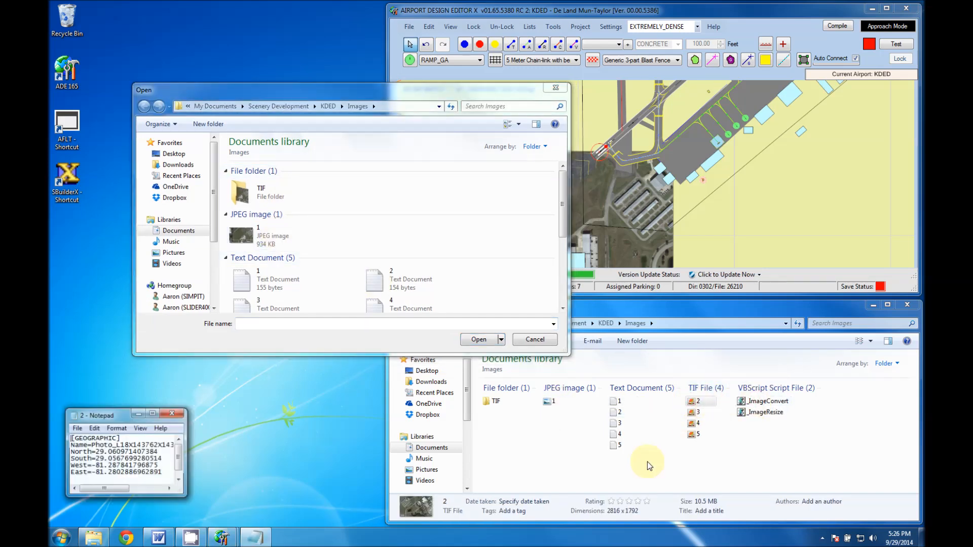
pyautogui.click(390, 238)
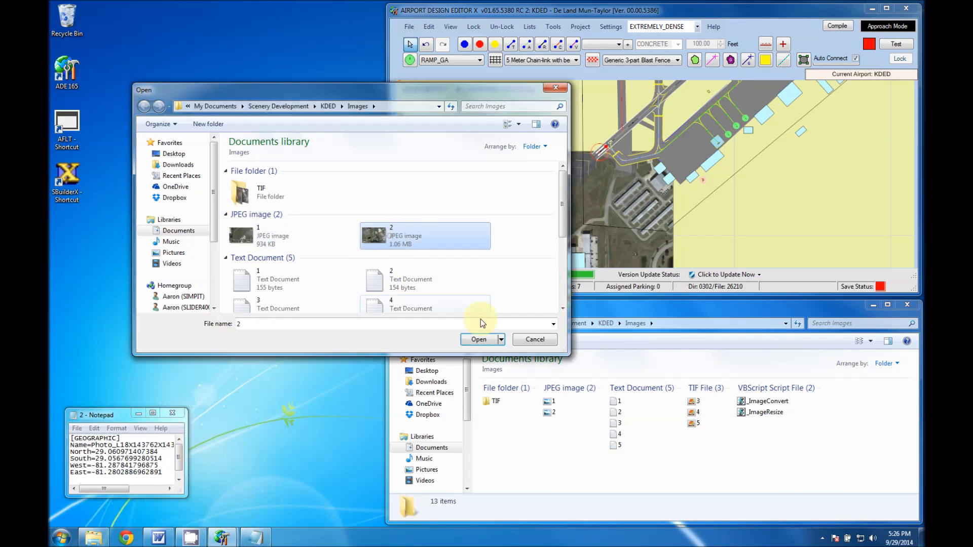
pyautogui.click(478, 341)
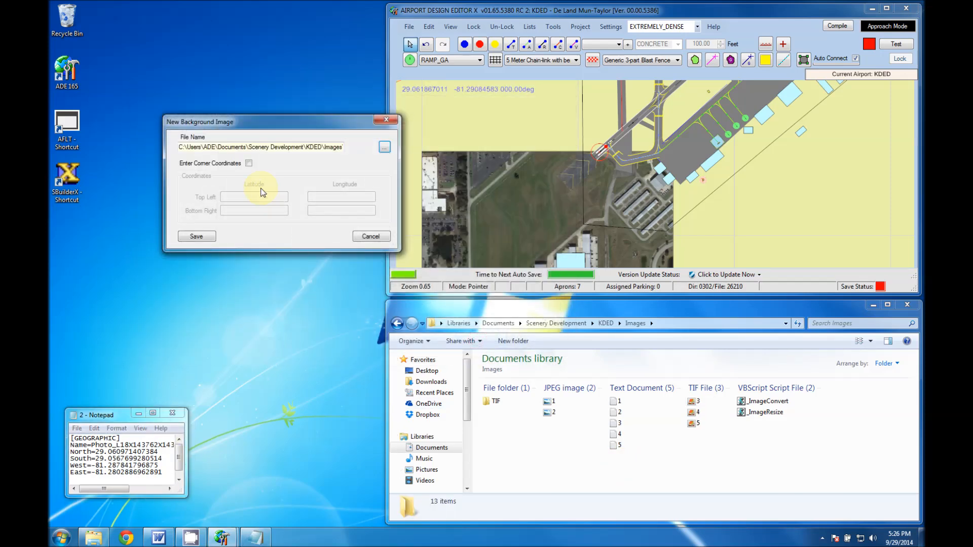
# Enable corner coordinates for image 2 and copy its latitudes from text file 2: top left 29.060971407384, bottom right 29.0567699280514.
pyautogui.click(249, 163)
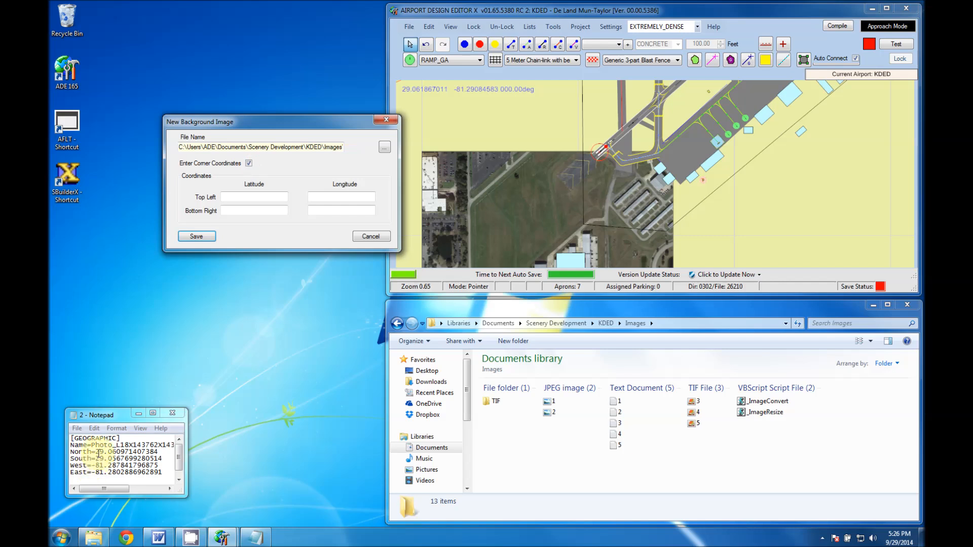
pyautogui.click(114, 451)
pyautogui.moveTo(96, 452); pyautogui.dragTo(158, 451)
pyautogui.hotkey('ctrl', 'c')
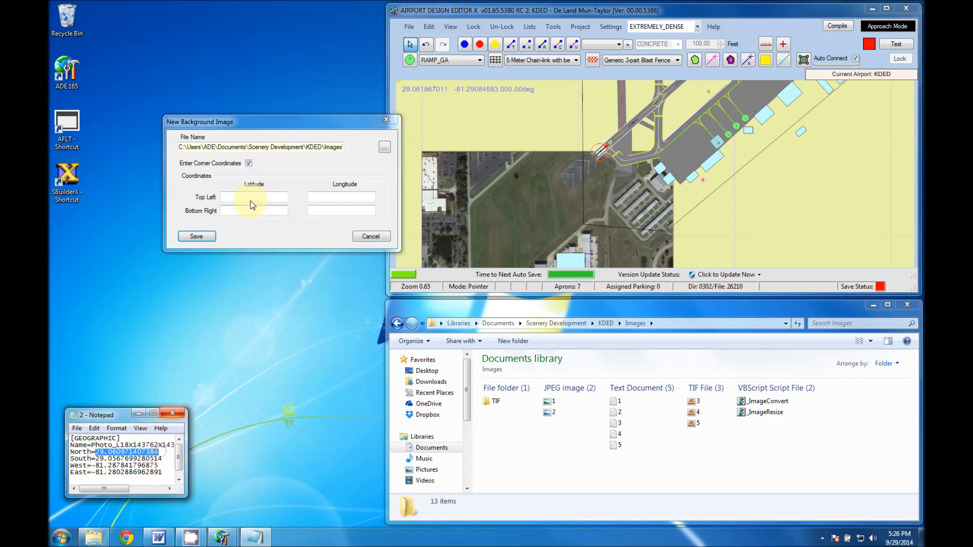
pyautogui.click(252, 197)
pyautogui.hotkey('ctrl', 'v')
pyautogui.moveTo(96, 459); pyautogui.dragTo(162, 459)
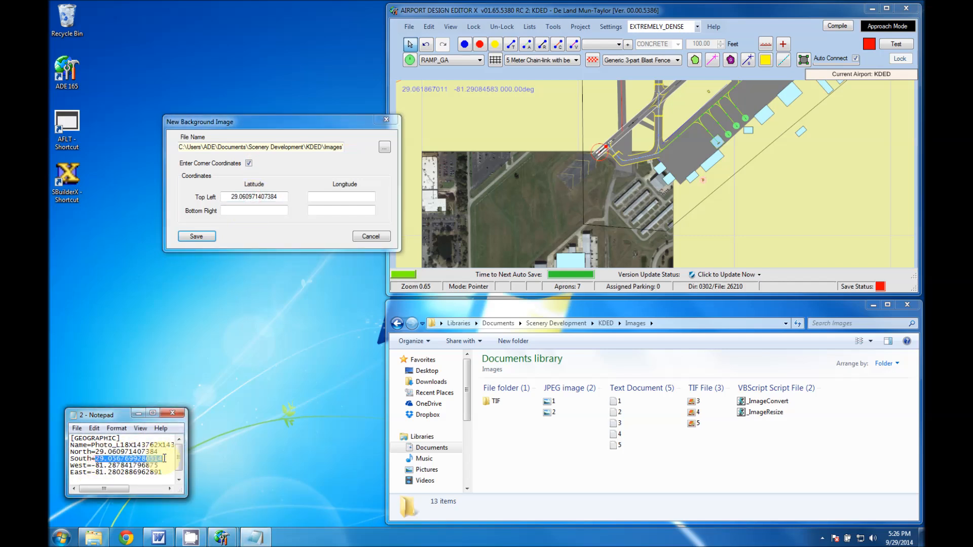
pyautogui.click(255, 210)
pyautogui.hotkey('ctrl', 'v')
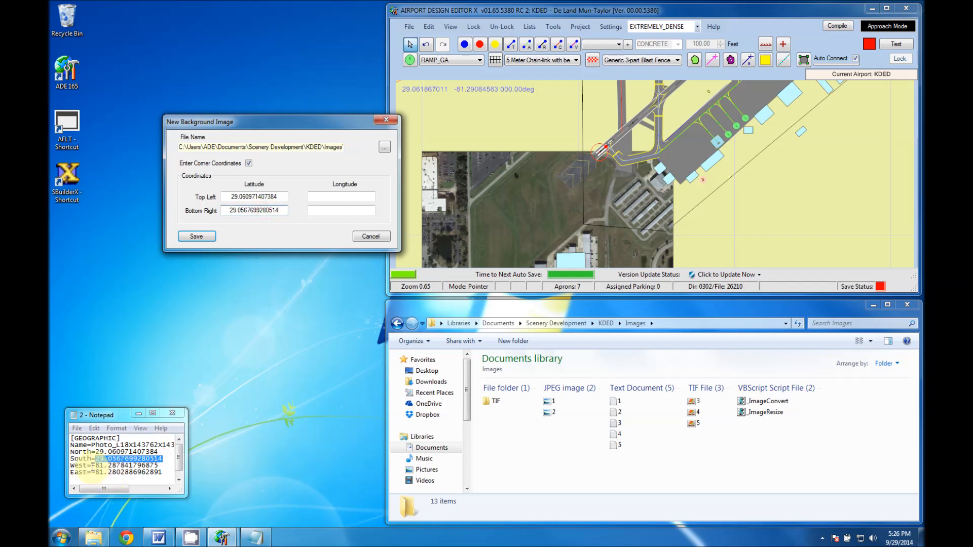
# Copy image 2's longitudes from text file 2, top left -81.287841796875 and bottom right -81.2802886962891, and save the background image.
pyautogui.moveTo(92, 466); pyautogui.dragTo(148, 466)
pyautogui.hotkey('ctrl', 'c')
pyautogui.click(341, 197)
pyautogui.hotkey('ctrl', 'v')
pyautogui.moveTo(93, 472); pyautogui.dragTo(159, 471)
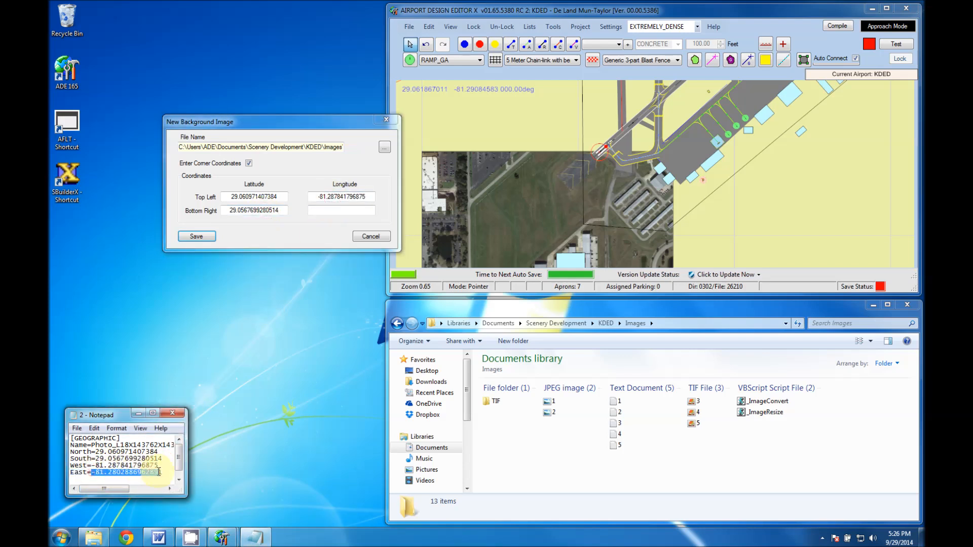
pyautogui.click(357, 210)
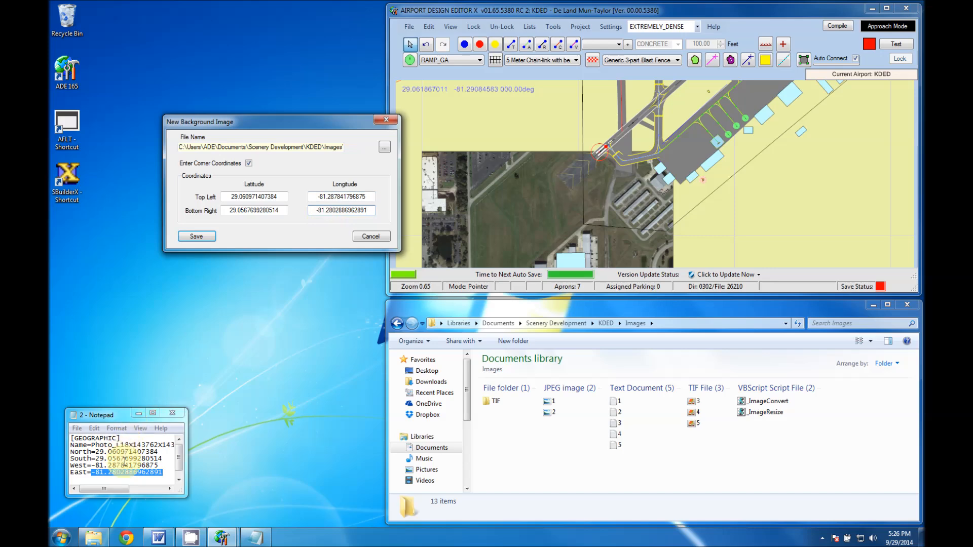
pyautogui.click(204, 238)
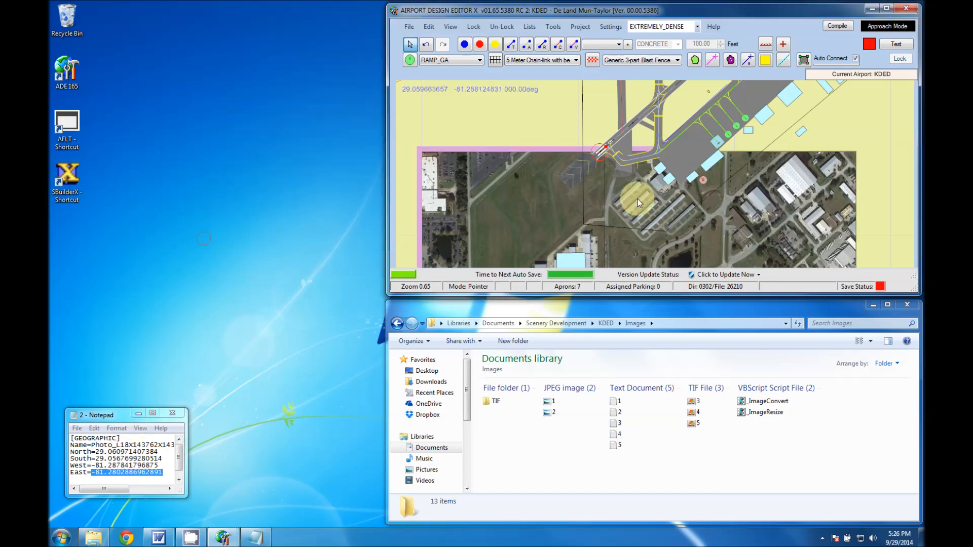
# Start another background image, convert TIF file 3 to JPEG with _ImageConvert, open text document 3, and choose JPEG image 3 as the background file.
pyautogui.moveTo(688, 208); pyautogui.dragTo(440, 141)
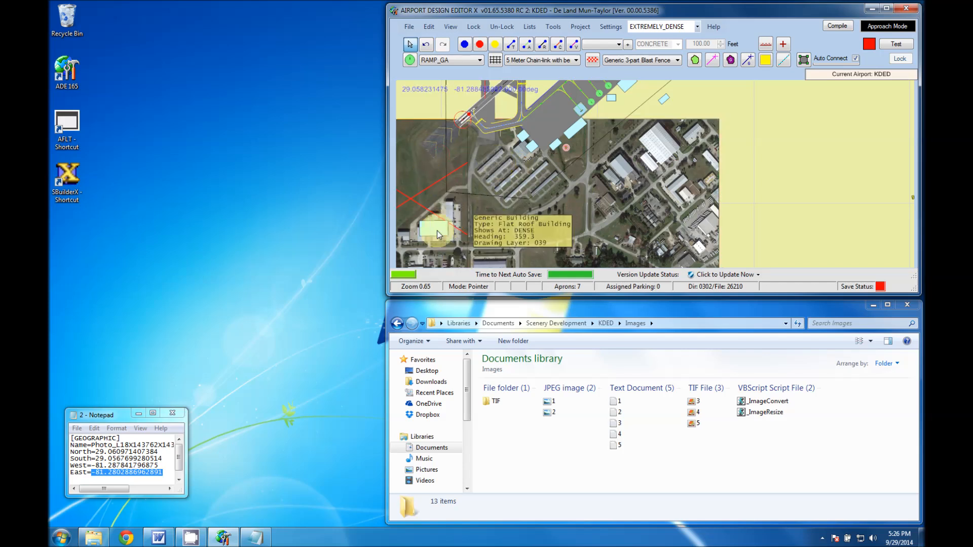
pyautogui.moveTo(437, 230); pyautogui.dragTo(413, 238)
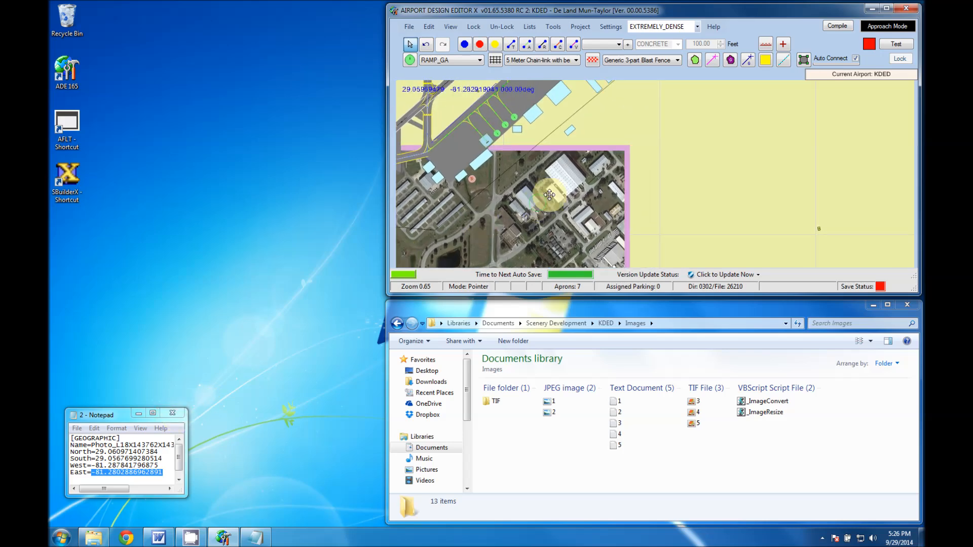
pyautogui.moveTo(550, 195); pyautogui.dragTo(652, 141)
pyautogui.rightClick(762, 166)
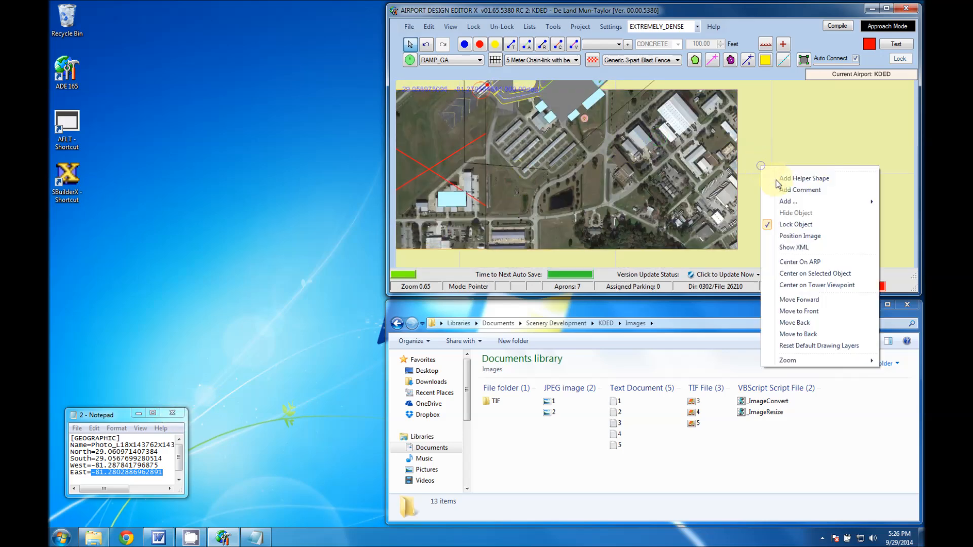
pyautogui.moveTo(785, 201)
pyautogui.click(697, 260)
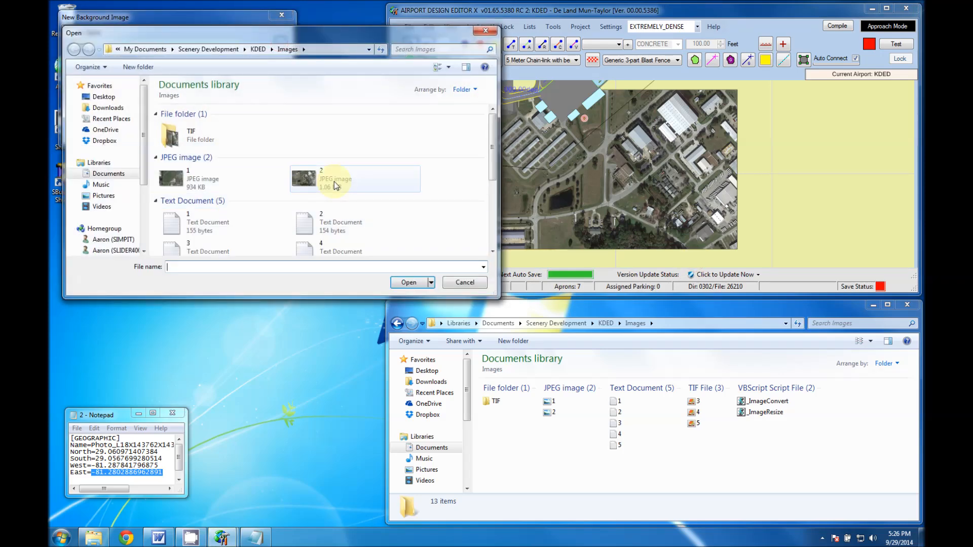
pyautogui.click(695, 402)
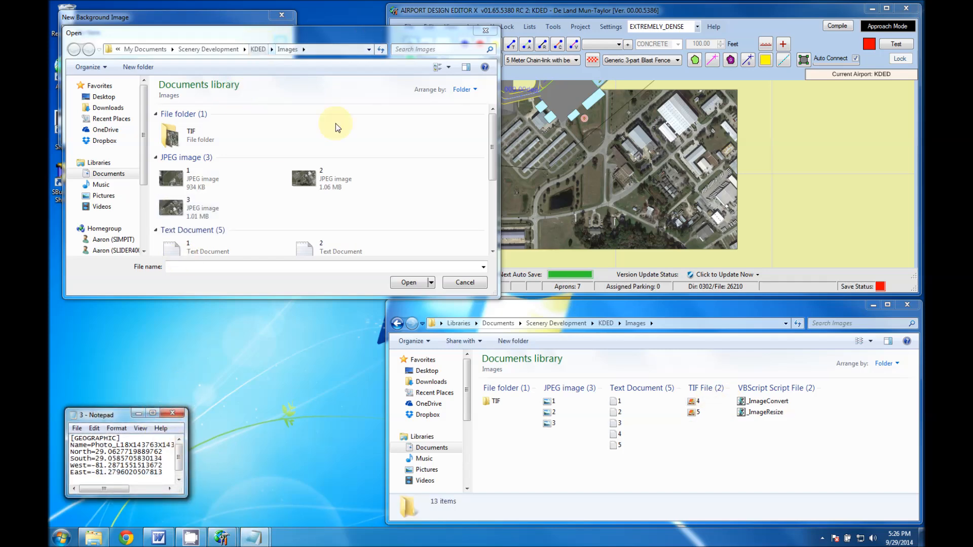
pyautogui.doubleClick(175, 208)
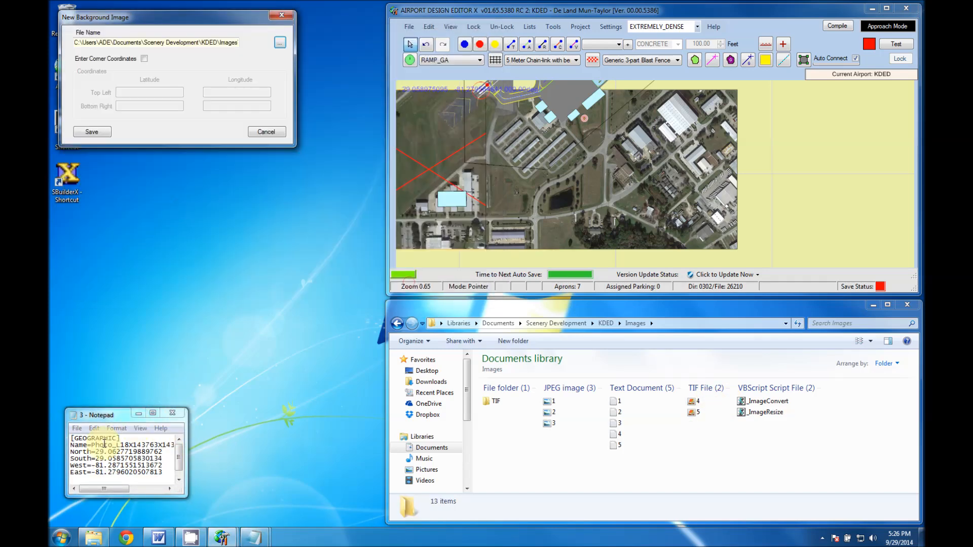
# Enable corner coordinates for image 3 and copy its latitudes from text file 3: top left 29.0627719889762, bottom right 29.0585705830134.
pyautogui.moveTo(96, 452); pyautogui.dragTo(164, 452)
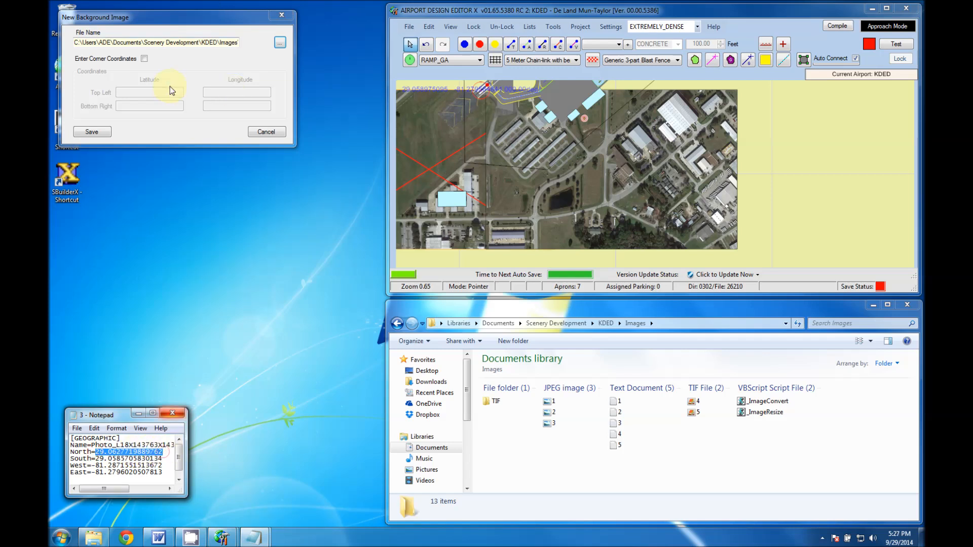
pyautogui.click(145, 59)
pyautogui.click(147, 92)
pyautogui.hotkey('ctrl', 'v')
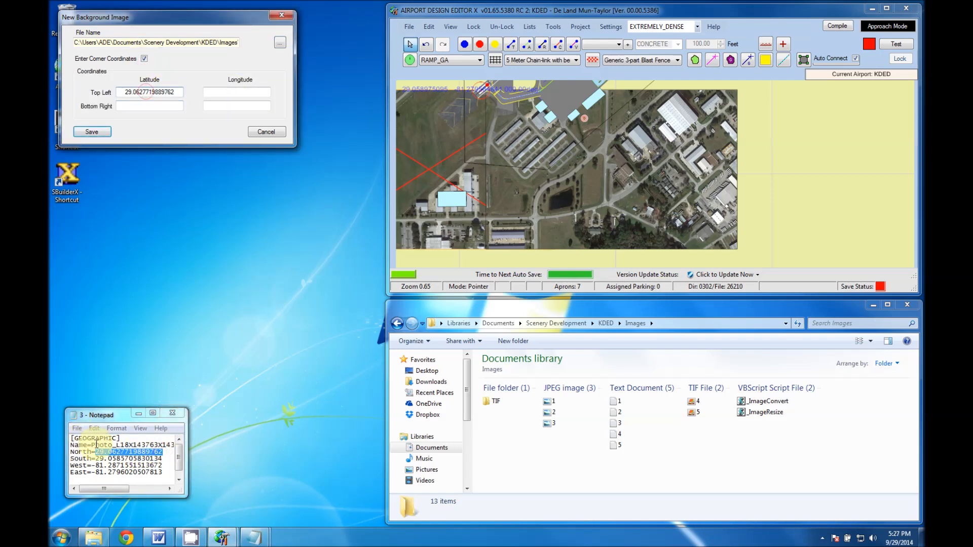
pyautogui.moveTo(96, 458); pyautogui.dragTo(163, 458)
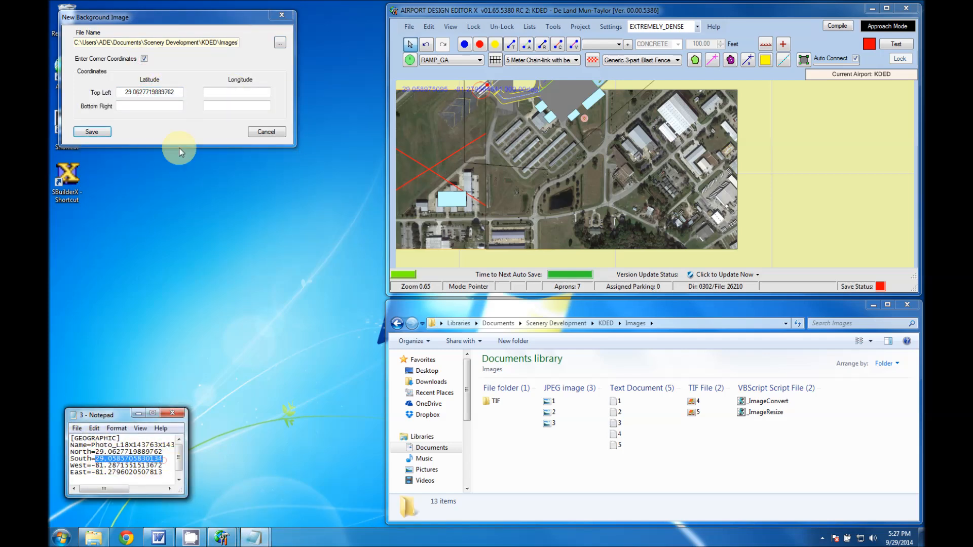
pyautogui.click(150, 105)
pyautogui.hotkey('ctrl', 'v')
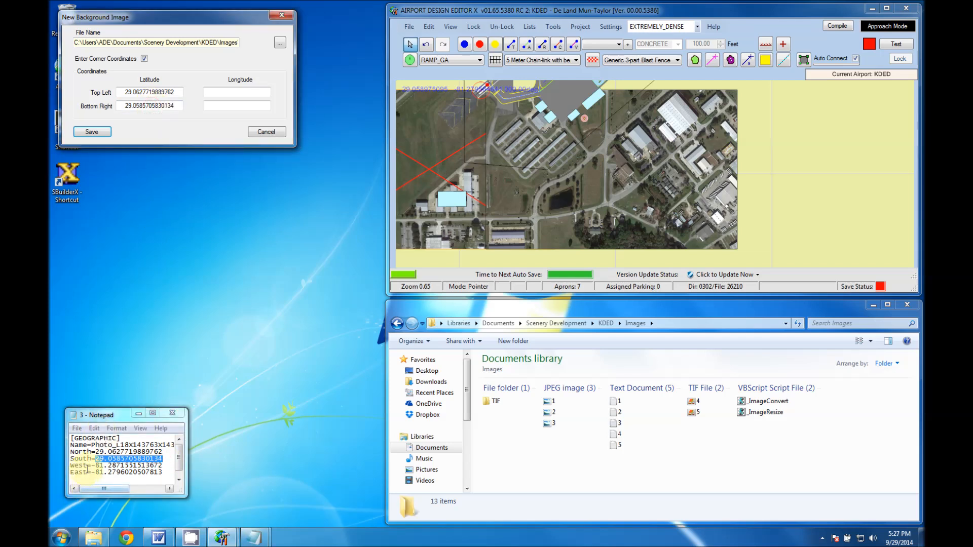
# Copy image 3's longitudes from text file 3, top left -81.2871551513672 and bottom right -81.2796020507813, and save the background image.
pyautogui.click(93, 465)
pyautogui.moveTo(93, 465); pyautogui.dragTo(164, 465)
pyautogui.hotkey('ctrl', 'c')
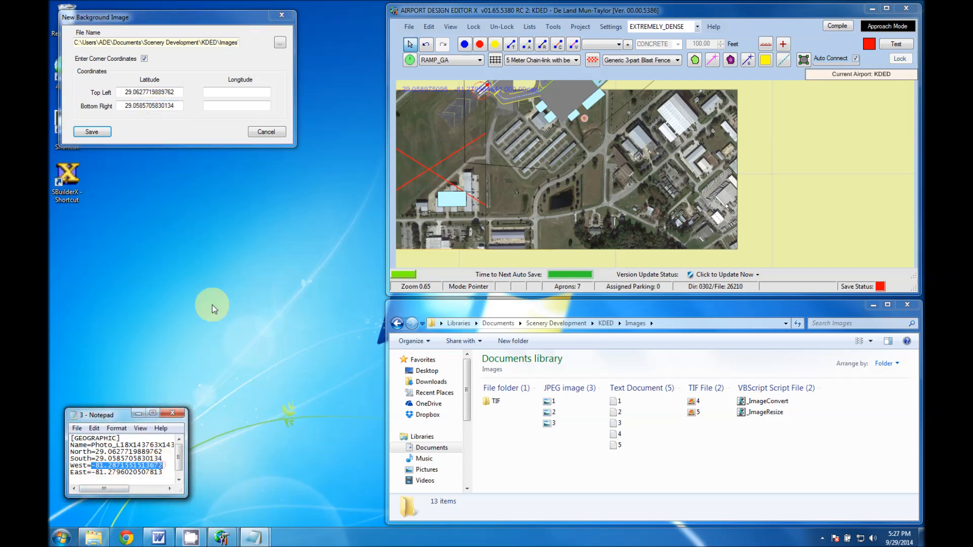
pyautogui.click(228, 93)
pyautogui.hotkey('ctrl', 'v')
pyautogui.moveTo(92, 471); pyautogui.dragTo(163, 472)
pyautogui.hotkey('ctrl', 'c')
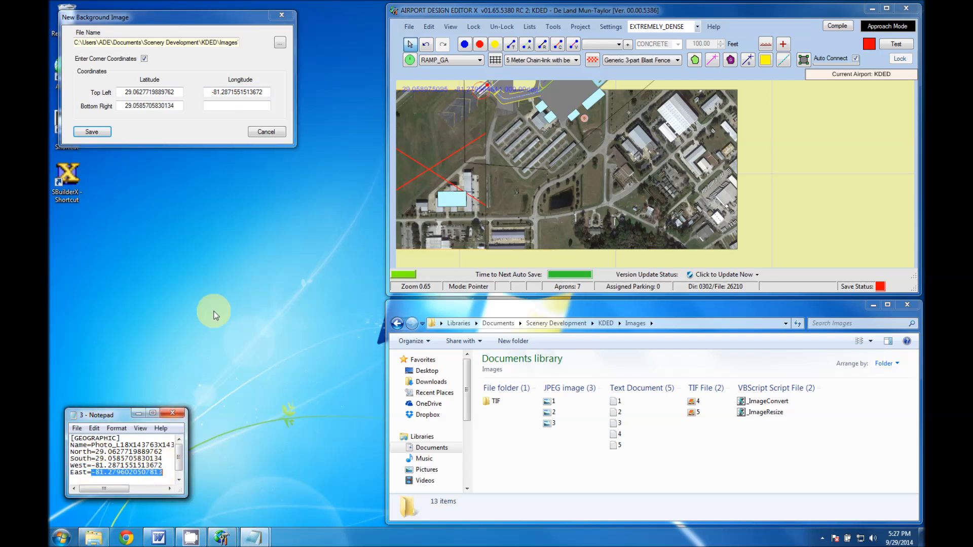
pyautogui.click(236, 106)
pyautogui.hotkey('ctrl', 'v')
pyautogui.click(93, 132)
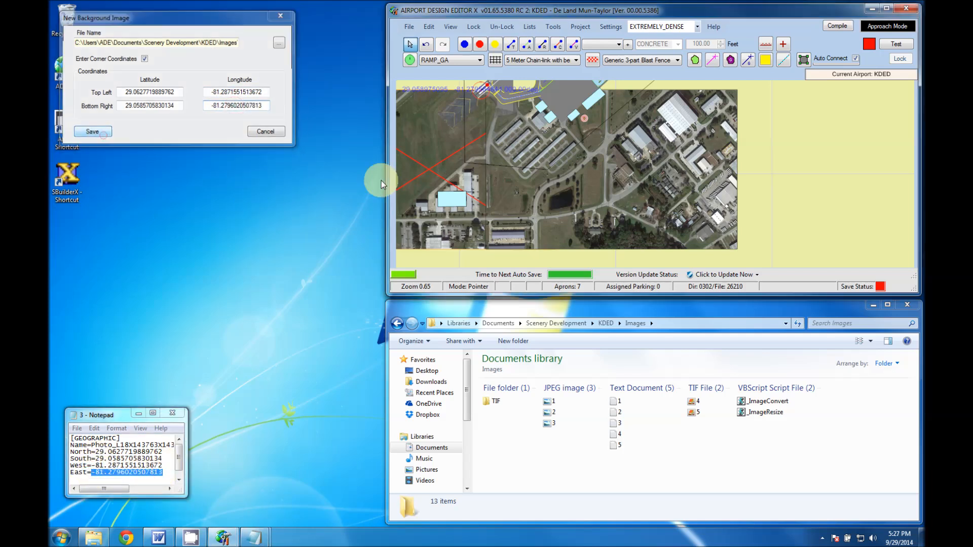
# Convert TIF file 4 to JPEG with _ImageConvert, start another background image and open text document 4 in place of 3.
pyautogui.moveTo(786, 202); pyautogui.dragTo(726, 241)
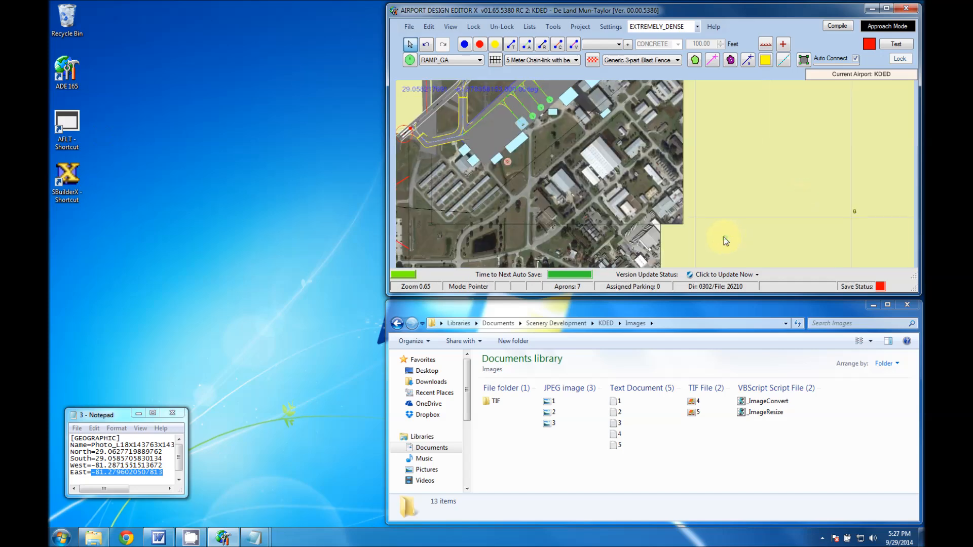
pyautogui.click(682, 173)
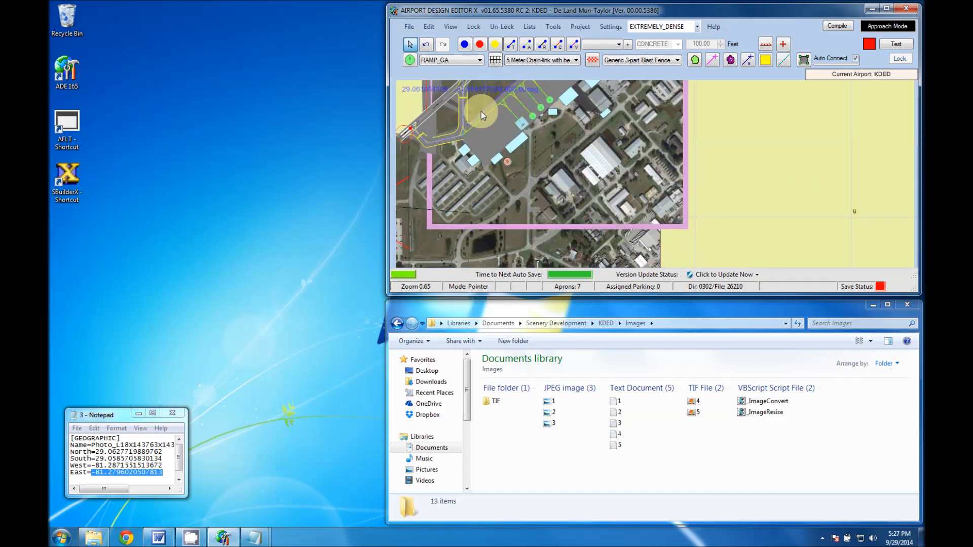
pyautogui.moveTo(677, 179); pyautogui.dragTo(629, 229)
pyautogui.moveTo(544, 211); pyautogui.dragTo(576, 229)
pyautogui.click(722, 128)
pyautogui.rightClick(695, 146)
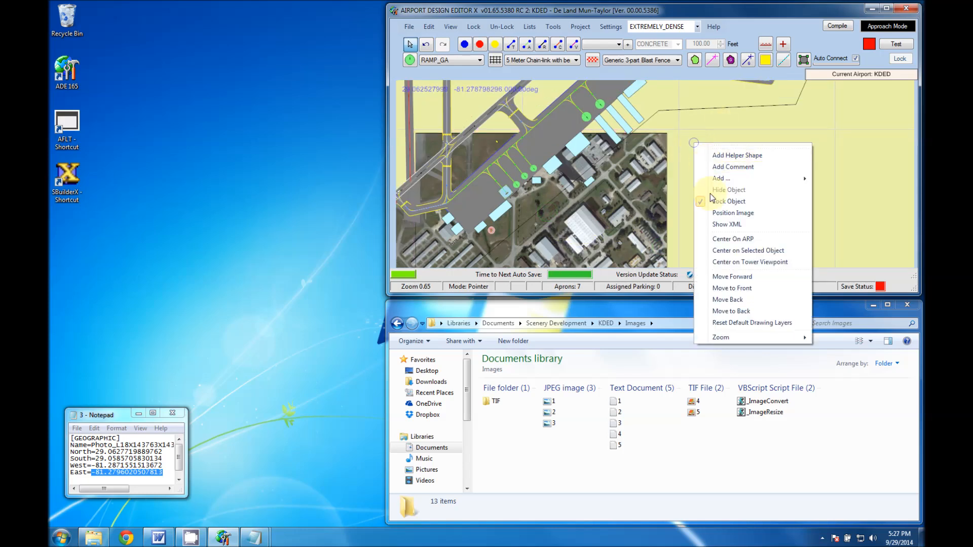
pyautogui.moveTo(724, 181)
pyautogui.click(842, 235)
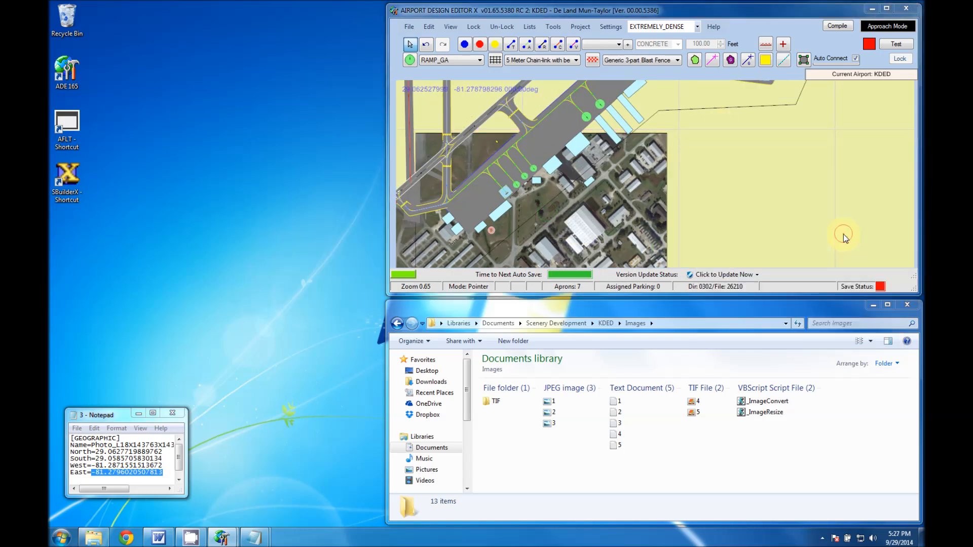
pyautogui.moveTo(694, 401); pyautogui.dragTo(745, 401)
pyautogui.click(170, 416)
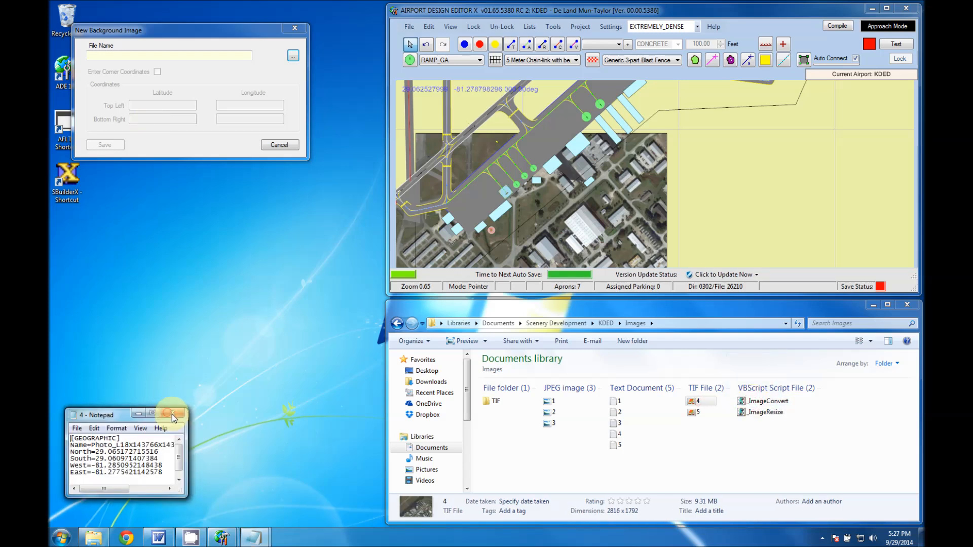
# Choose JPEG image 4 with corner coordinates enabled and copy its latitudes from text file 4: top left 29.065172715516, bottom right 29.060971407384.
pyautogui.moveTo(97, 452); pyautogui.dragTo(152, 452)
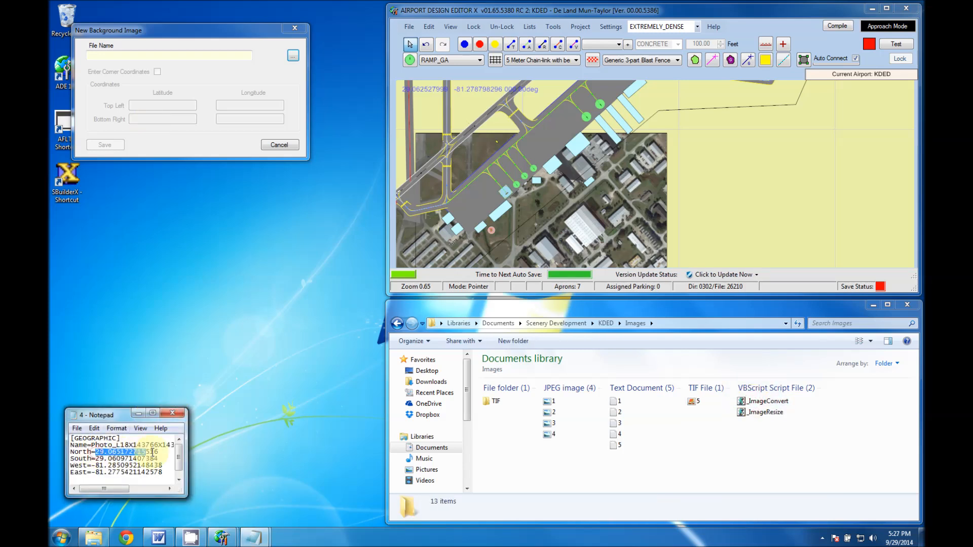
pyautogui.click(291, 55)
pyautogui.click(318, 220)
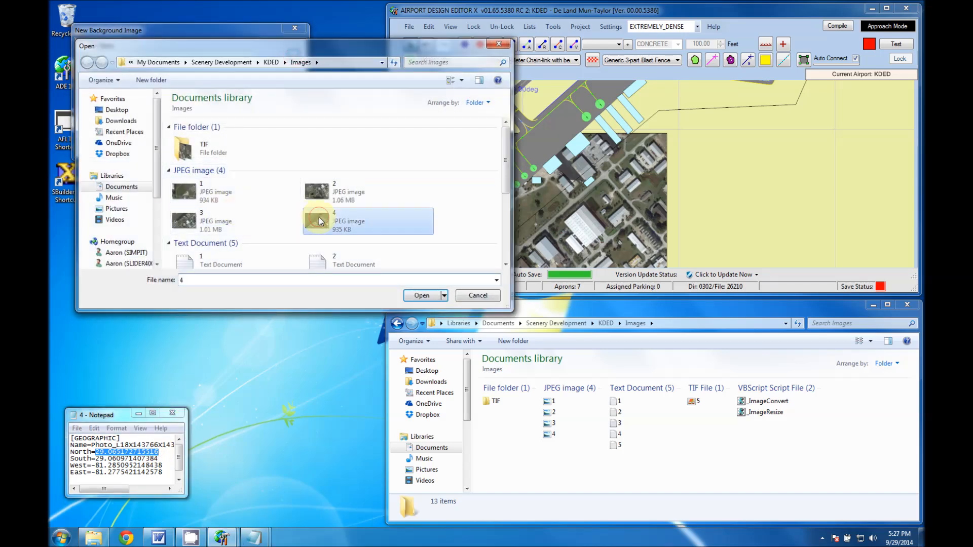
pyautogui.click(431, 295)
pyautogui.hotkey('ctrl', 'v')
pyautogui.moveTo(96, 459); pyautogui.dragTo(159, 460)
pyautogui.hotkey('ctrl', 'c')
pyautogui.click(167, 119)
pyautogui.hotkey('ctrl', 'v')
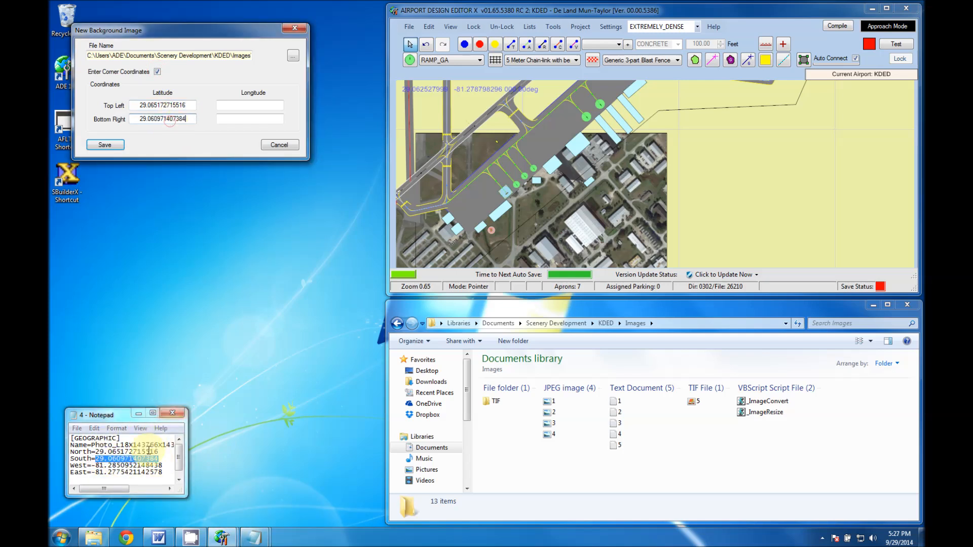
# Copy image 4's longitudes from text file 4, top left -81.2850952148438 and bottom right -81.2775421142578, and save the background image.
pyautogui.moveTo(92, 465); pyautogui.dragTo(159, 465)
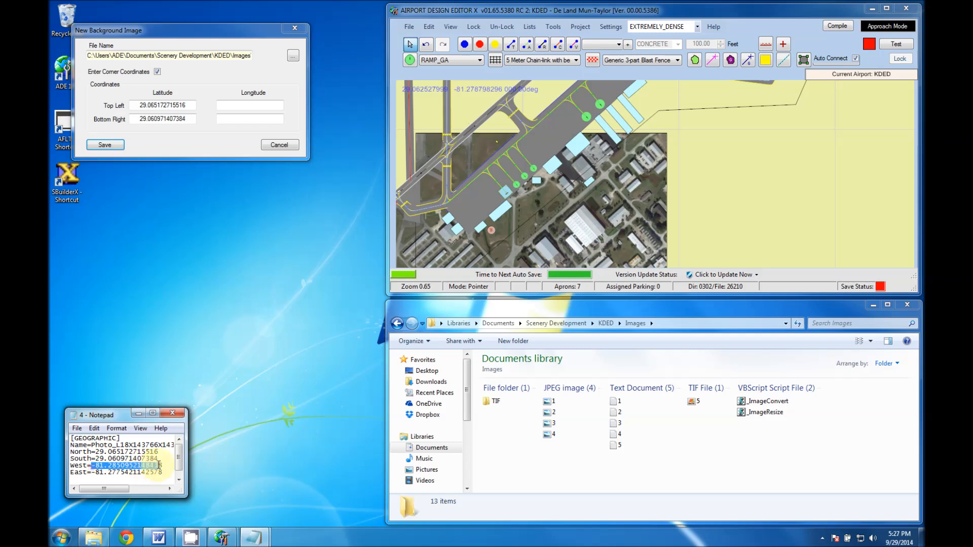
pyautogui.click(246, 105)
pyautogui.hotkey('ctrl', 'v')
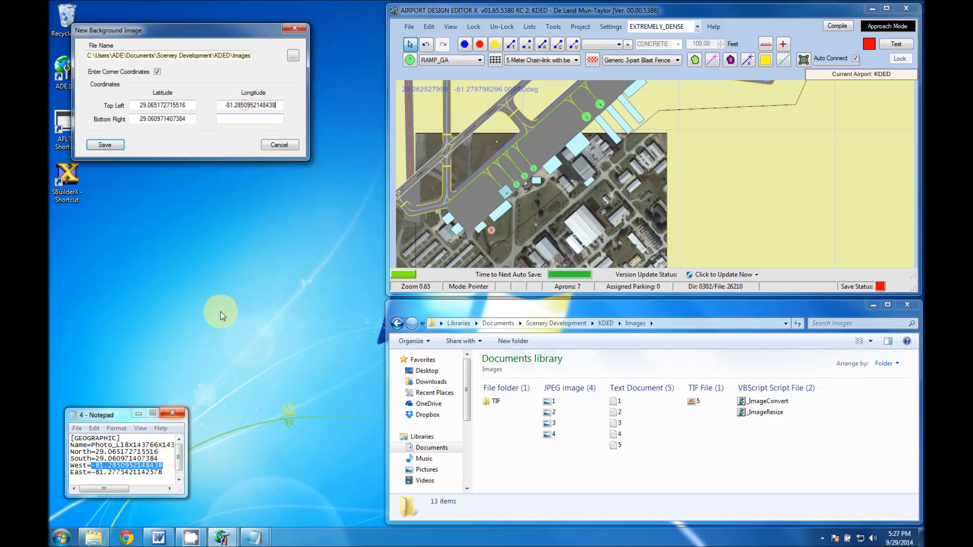
pyautogui.moveTo(92, 473); pyautogui.dragTo(162, 473)
pyautogui.hotkey('ctrl', 'c')
pyautogui.click(245, 119)
pyautogui.hotkey('ctrl', 'v')
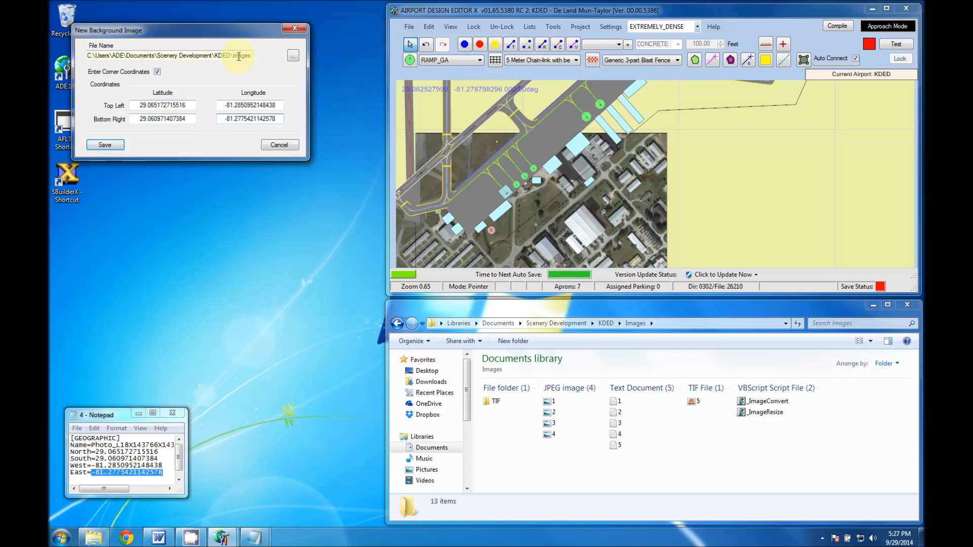
pyautogui.click(111, 146)
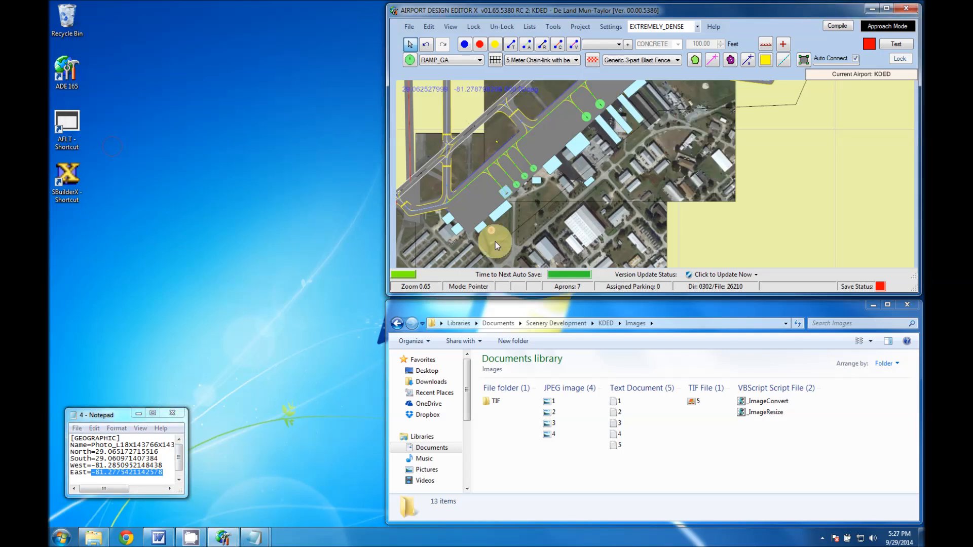
# Convert TIF file 5 to JPEG with _ImageConvert, open text document 5, and start another background image using JPEG image 5.
pyautogui.click(172, 413)
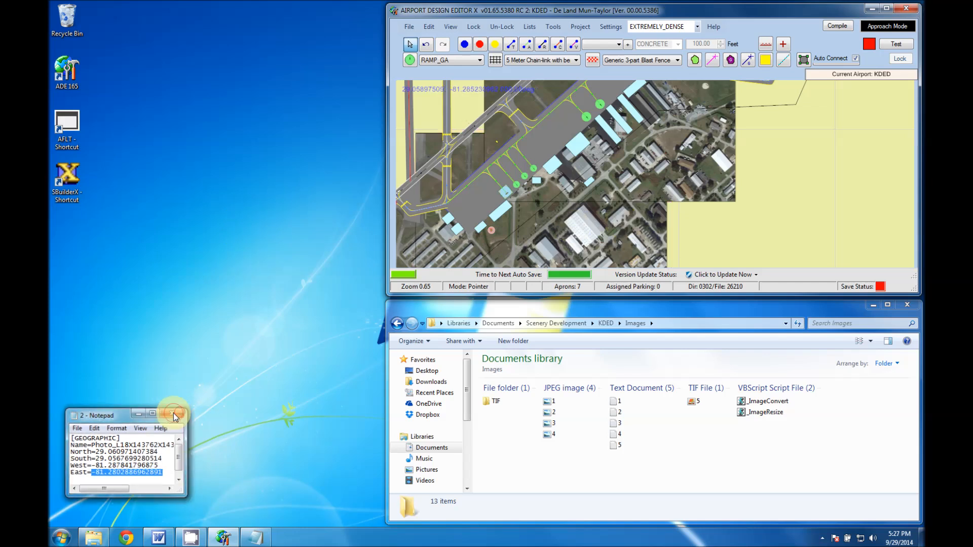
pyautogui.moveTo(692, 401); pyautogui.dragTo(765, 399)
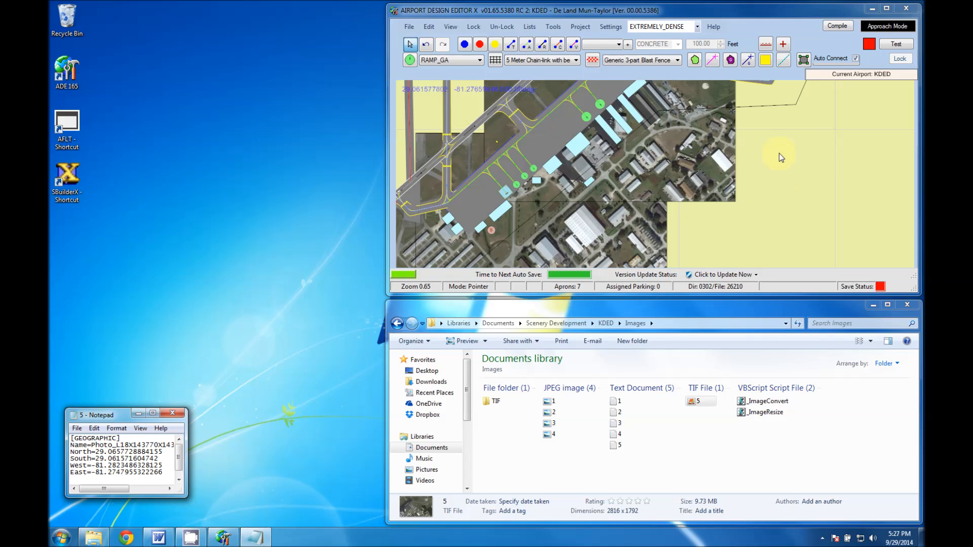
pyautogui.rightClick(801, 128)
pyautogui.moveTo(827, 165)
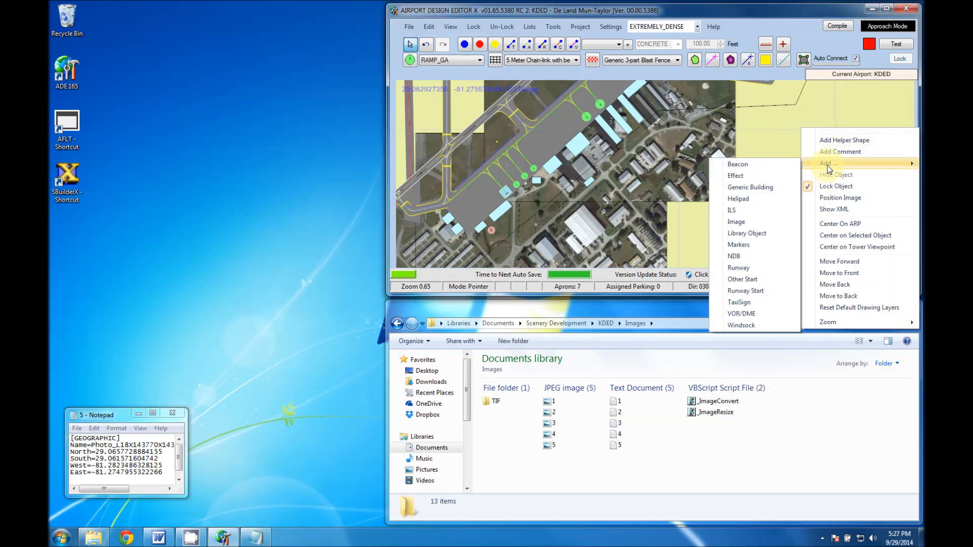
pyautogui.click(740, 222)
pyautogui.click(306, 68)
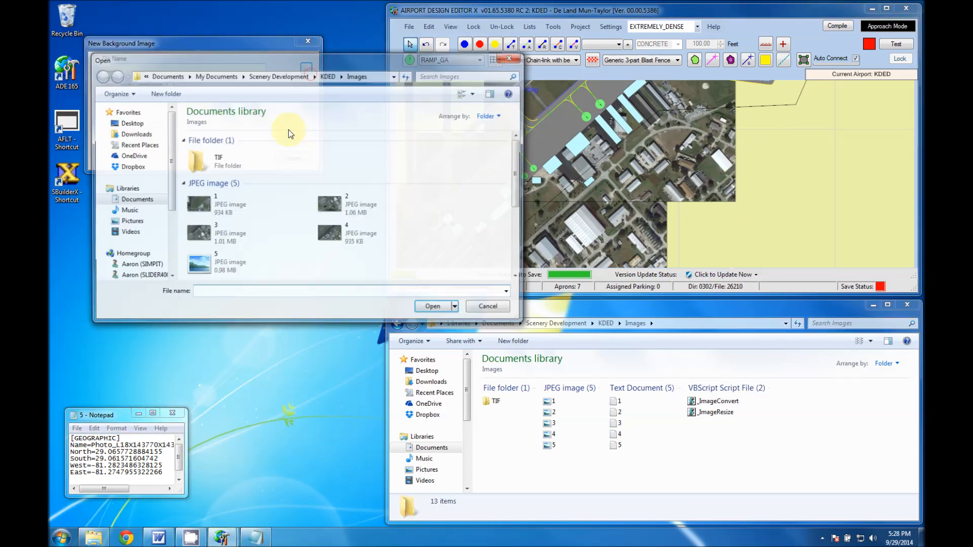
pyautogui.click(267, 280)
pyautogui.click(434, 308)
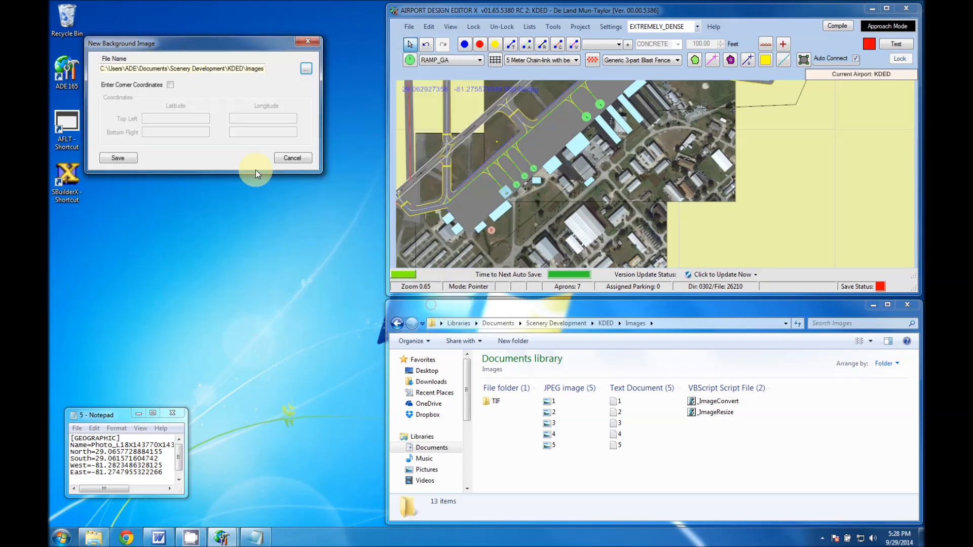
# Enable corner coordinates for image 5 and copy its latitudes from text file 5: top left 29.0657728884155, bottom right 29.061571604742.
pyautogui.click(170, 85)
pyautogui.moveTo(159, 538)
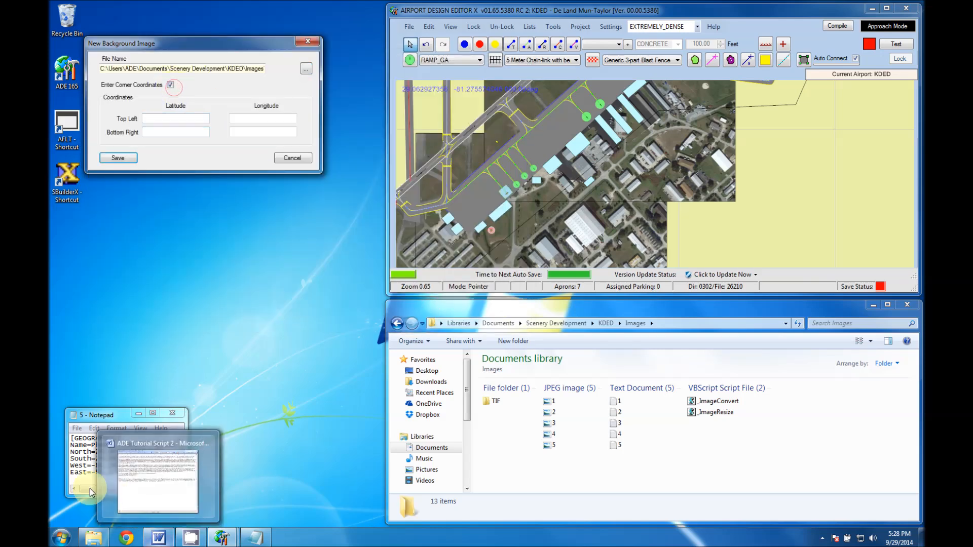
pyautogui.click(83, 448)
pyautogui.moveTo(97, 452); pyautogui.dragTo(154, 448)
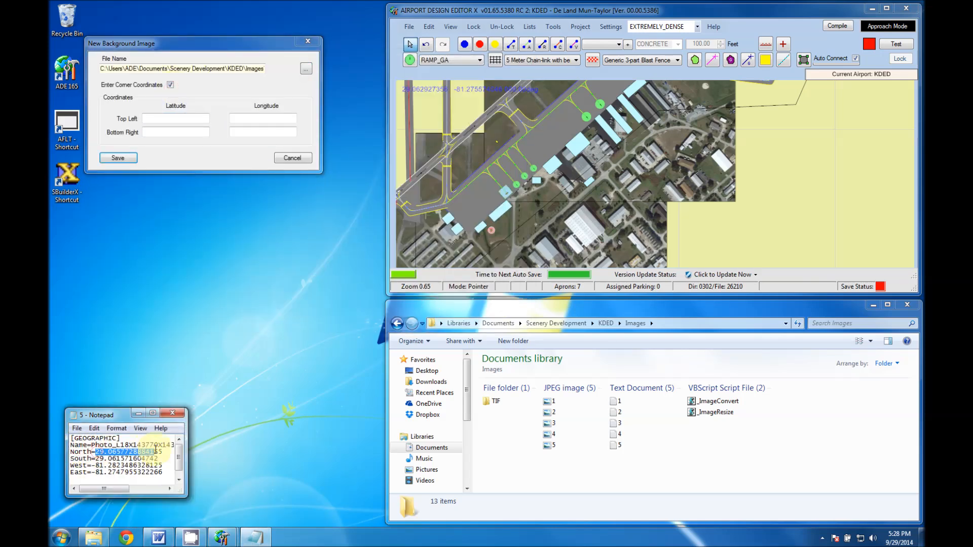
pyautogui.hotkey('ctrl', 'c')
pyautogui.click(174, 120)
pyautogui.hotkey('ctrl', 'v')
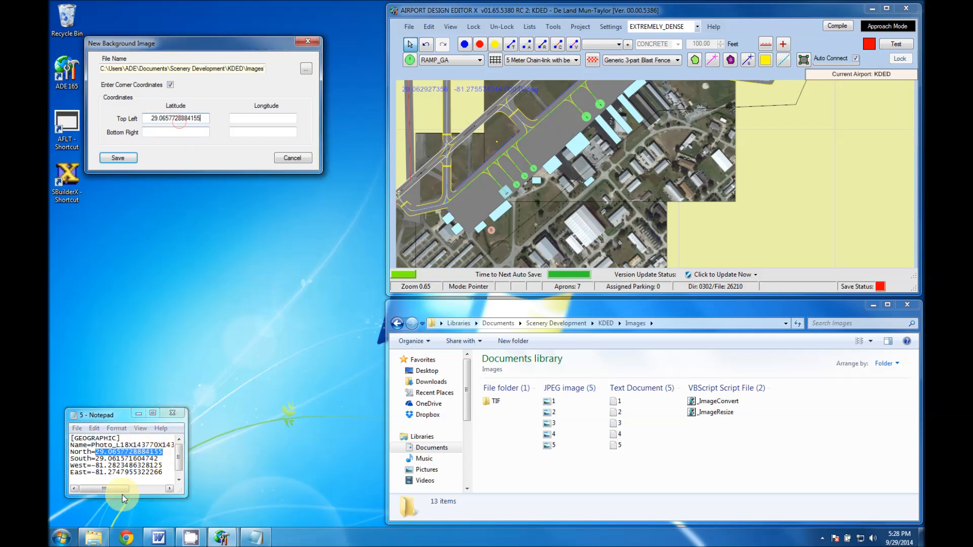
pyautogui.click(97, 459)
pyautogui.moveTo(95, 459); pyautogui.dragTo(159, 458)
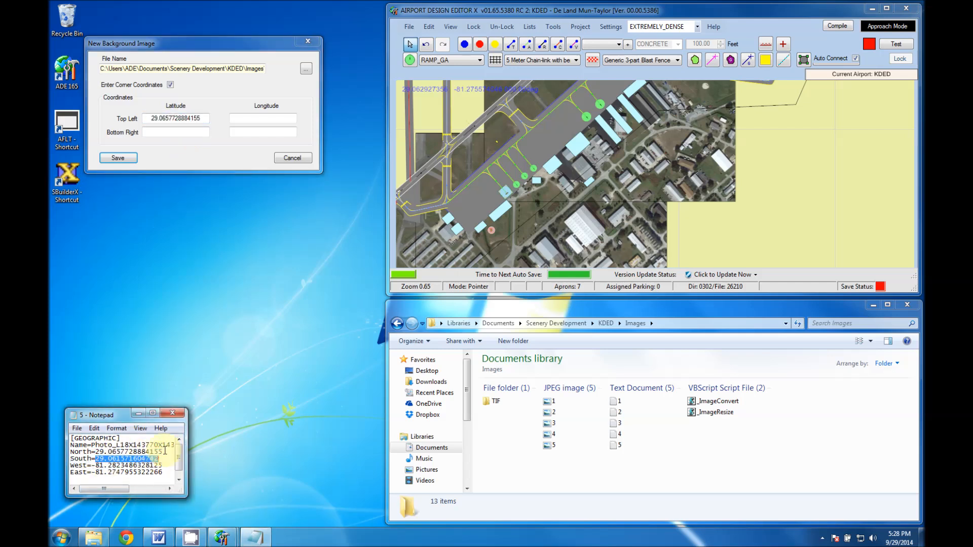
pyautogui.hotkey('ctrl', 'c')
pyautogui.click(180, 134)
pyautogui.hotkey('ctrl', 'v')
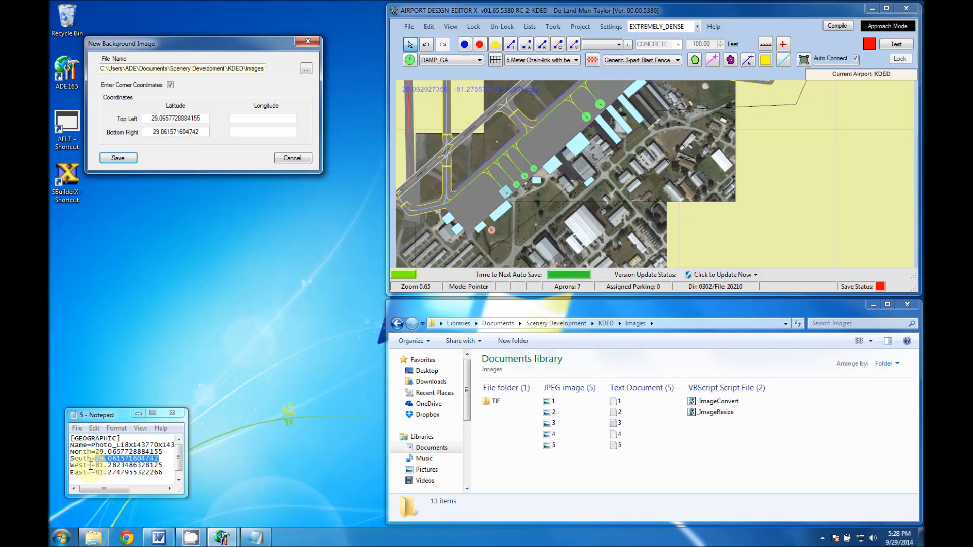
# Copy image 5's longitudes from text file 5, top left -81.2823486328125 and bottom right -81.2747955322266, save the background image and close the text file.
pyautogui.moveTo(92, 465); pyautogui.dragTo(162, 465)
pyautogui.hotkey('ctrl', 'c')
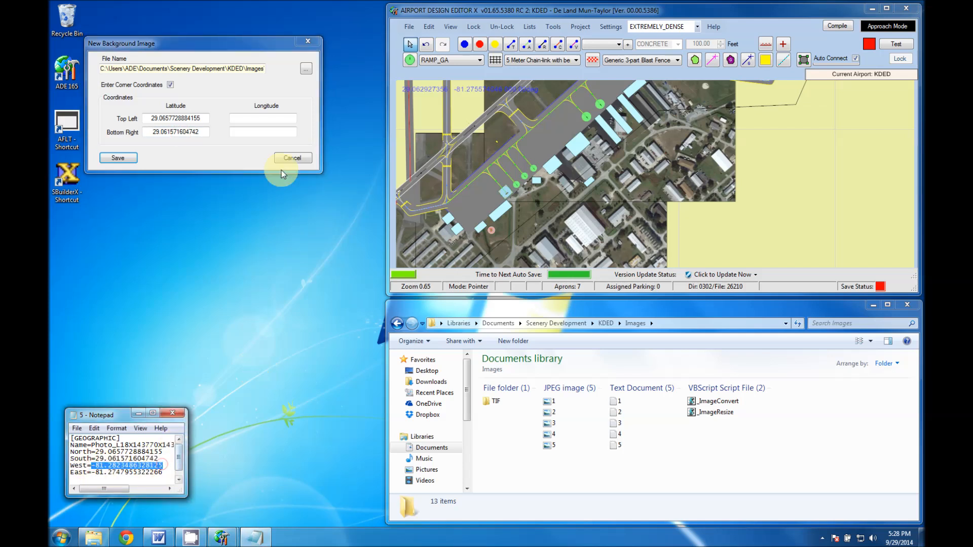
pyautogui.click(267, 121)
pyautogui.hotkey('ctrl', 'v')
pyautogui.moveTo(93, 472); pyautogui.dragTo(165, 472)
pyautogui.click(247, 117)
pyautogui.click(261, 132)
pyautogui.hotkey('ctrl', 'v')
pyautogui.click(118, 158)
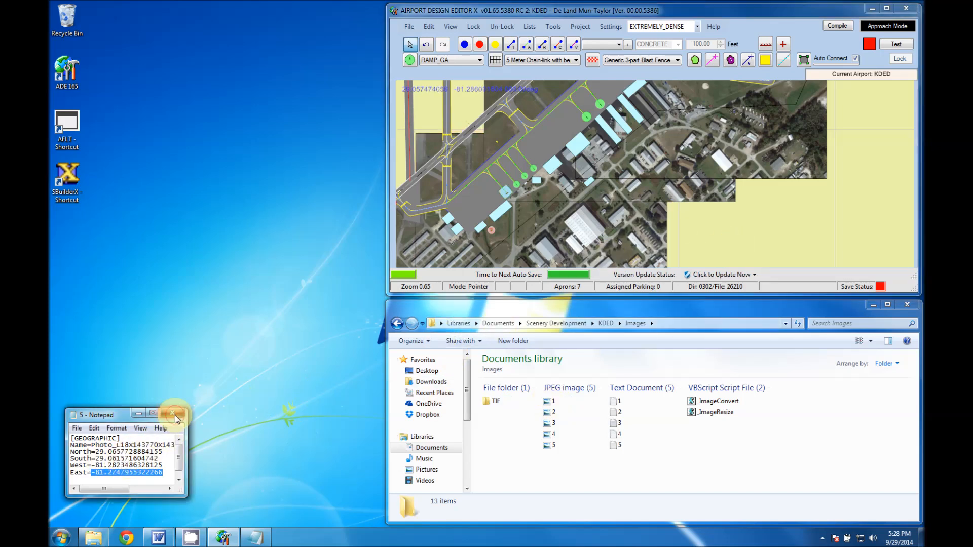
pyautogui.click(175, 415)
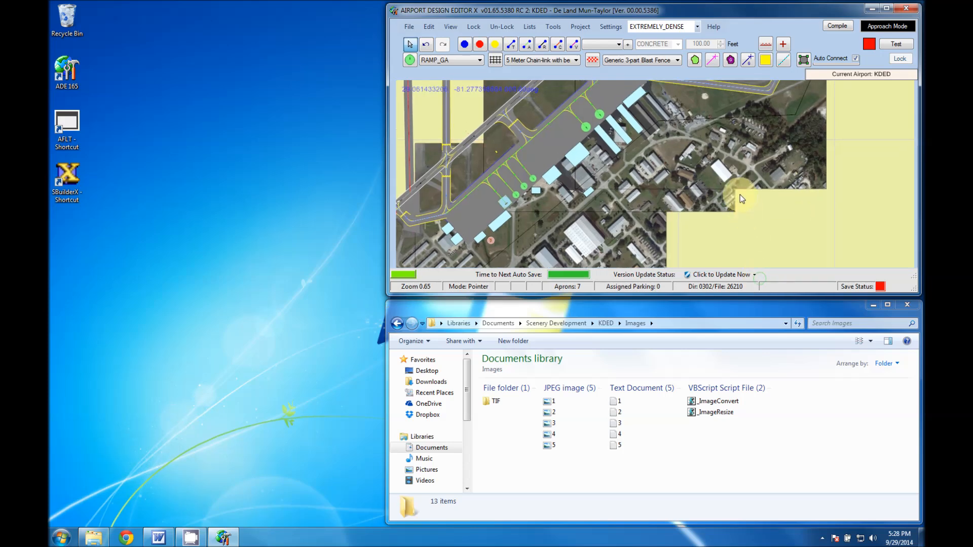
# Maximize the airport editor window and bring the full set of background images into view.
pyautogui.click(888, 8)
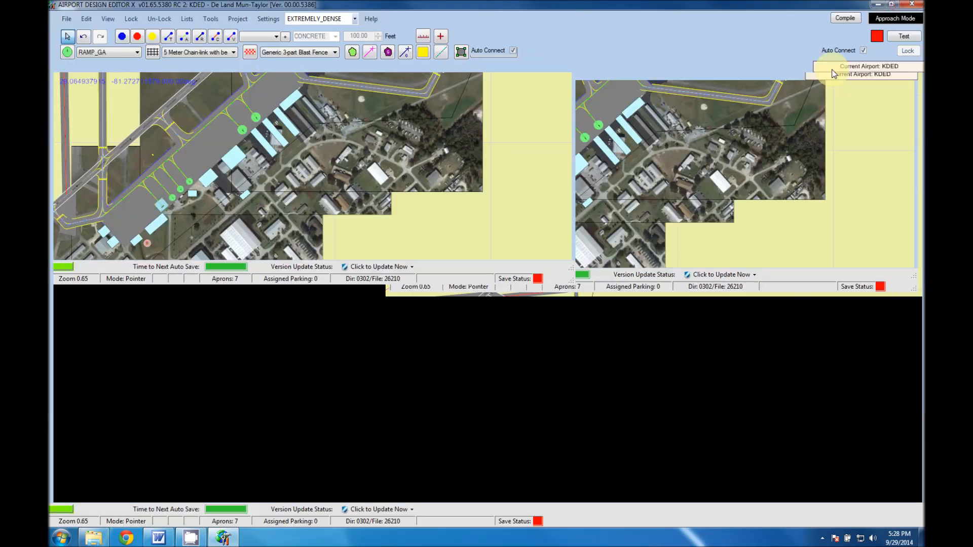
pyautogui.moveTo(317, 212); pyautogui.dragTo(534, 394)
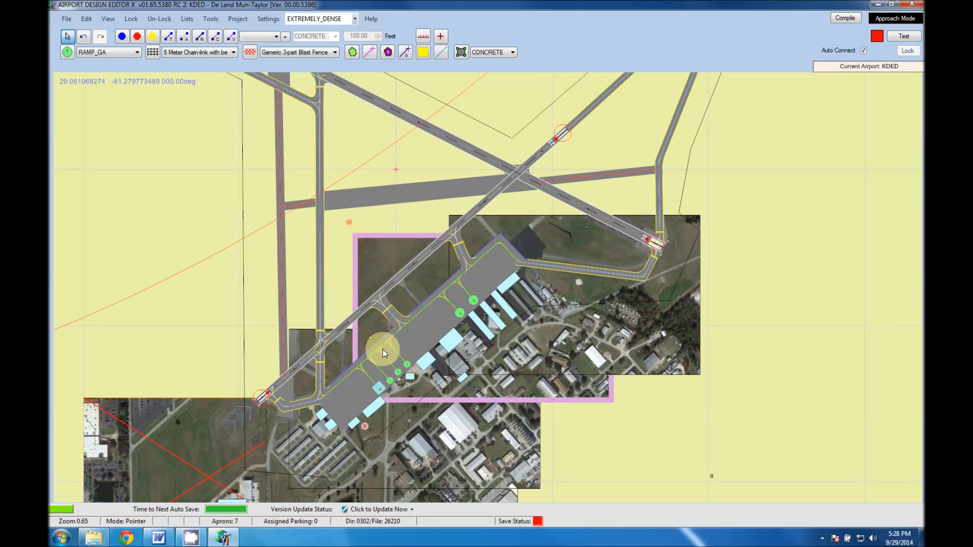
pyautogui.moveTo(385, 283); pyautogui.dragTo(363, 400, button='middle')
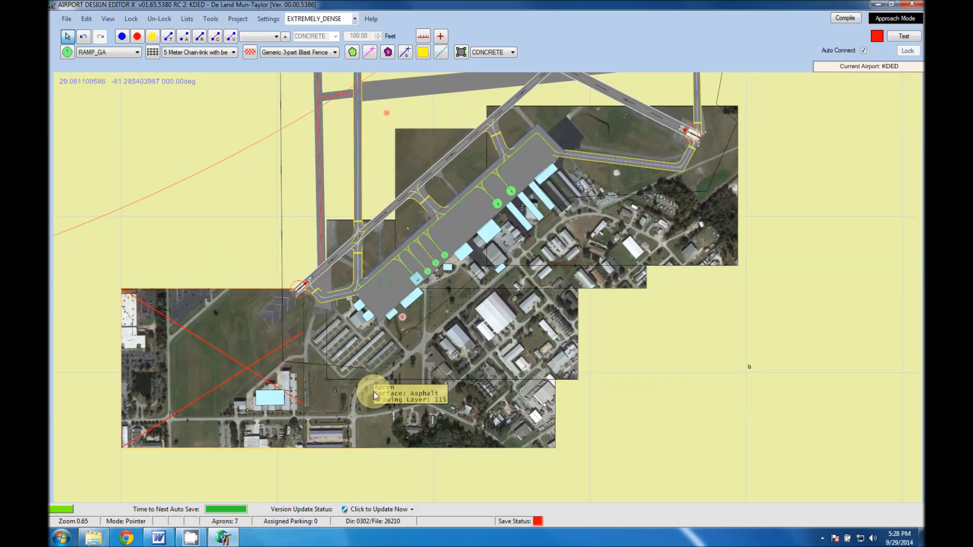
pyautogui.click(364, 399)
# Delete the large stock asphalt apron covering the main ramp southeast of runway 5 and inspect the uncovered ramp up close.
pyautogui.click(613, 245)
pyautogui.scroll(2, 567, 208)
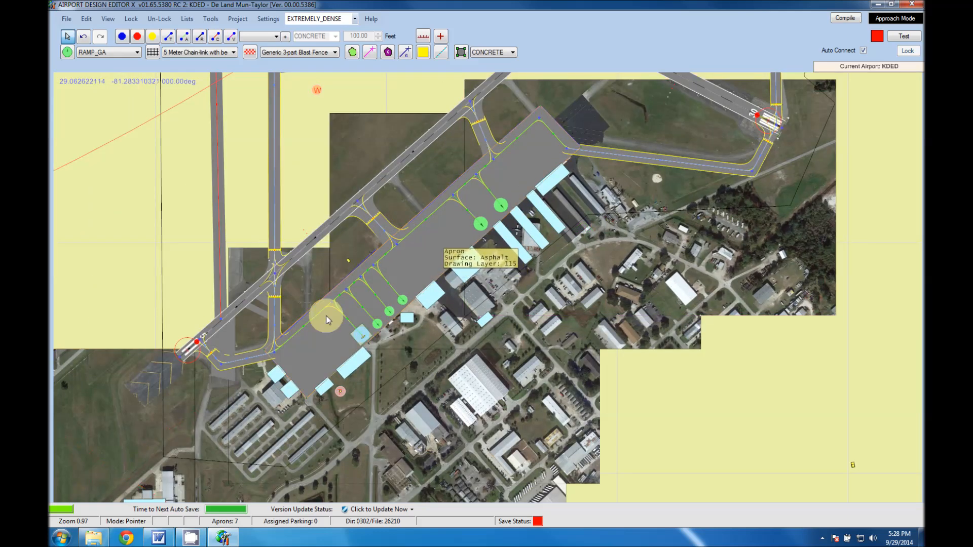
pyautogui.rightClick(330, 344)
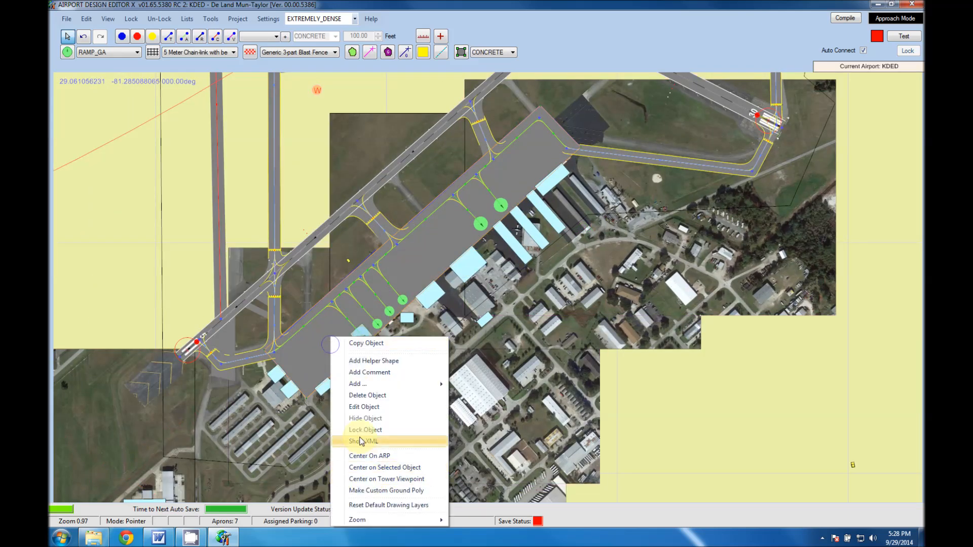
pyautogui.click(363, 396)
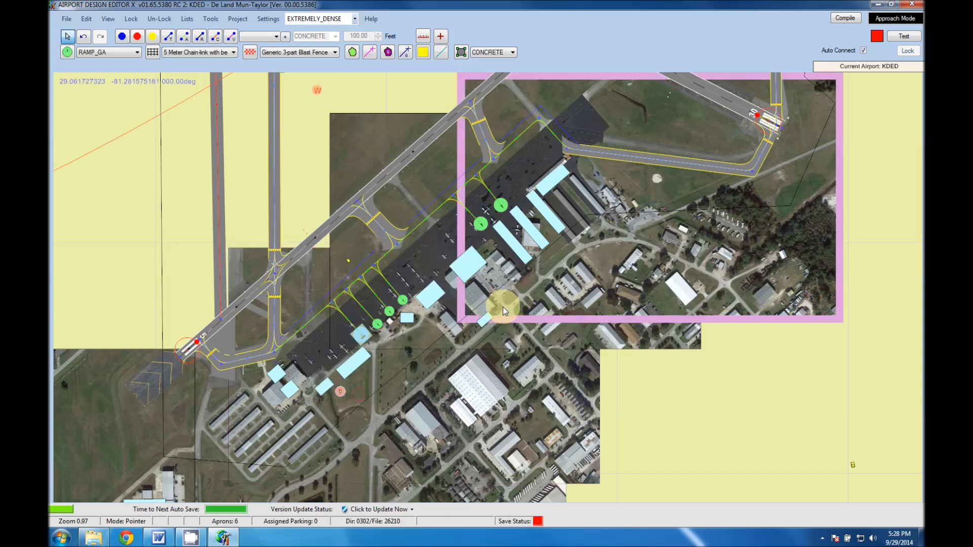
pyautogui.scroll(2, 283, 373)
pyautogui.scroll(1, 283, 373)
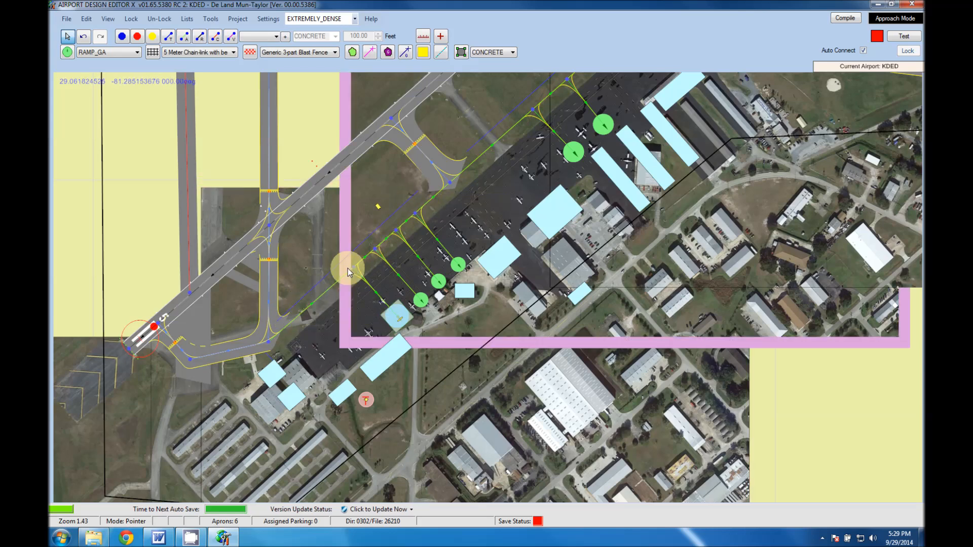
# Delete all taxi points of the airport at once through the list of taxi points, then close the list.
pyautogui.moveTo(522, 159); pyautogui.dragTo(440, 279)
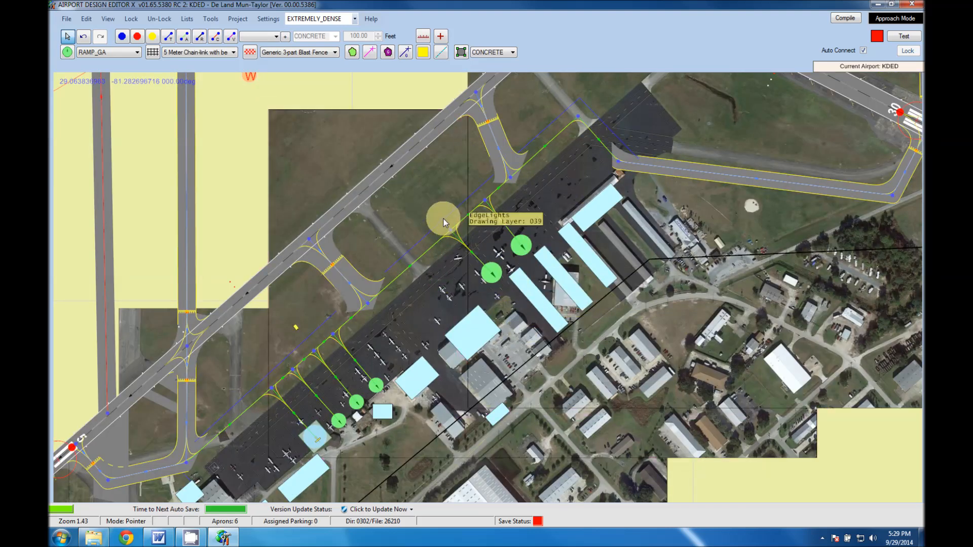
pyautogui.scroll(-5, 438, 220)
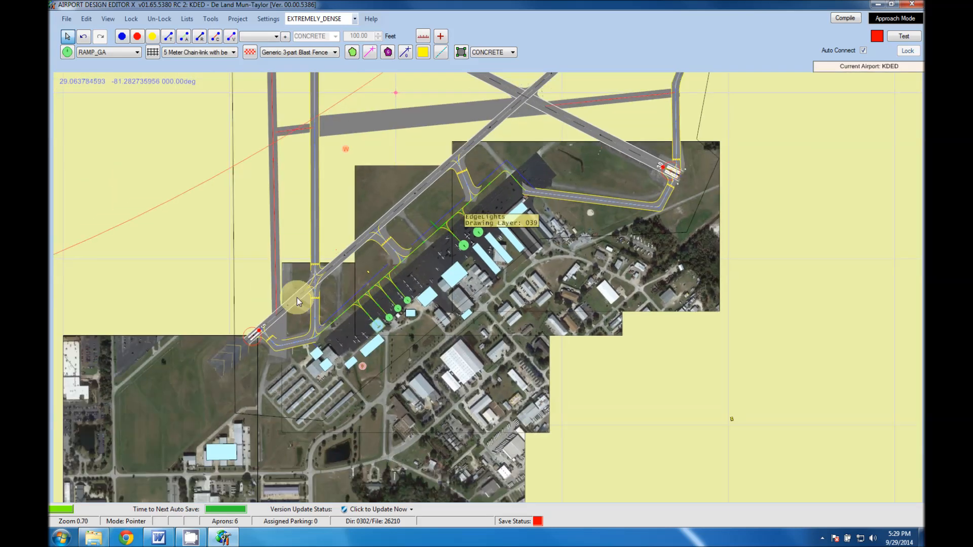
pyautogui.moveTo(409, 289); pyautogui.dragTo(590, 291)
pyautogui.moveTo(639, 212); pyautogui.dragTo(478, 340)
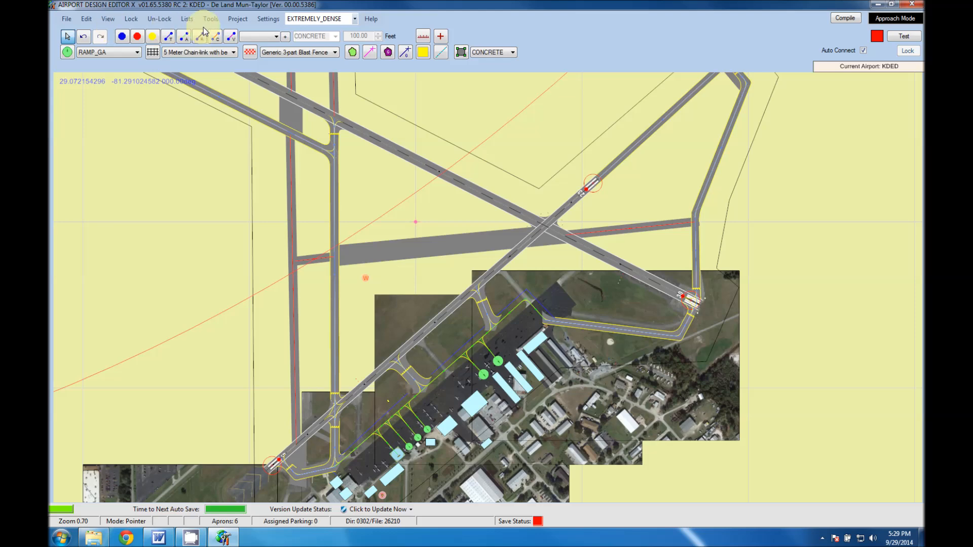
pyautogui.click(187, 19)
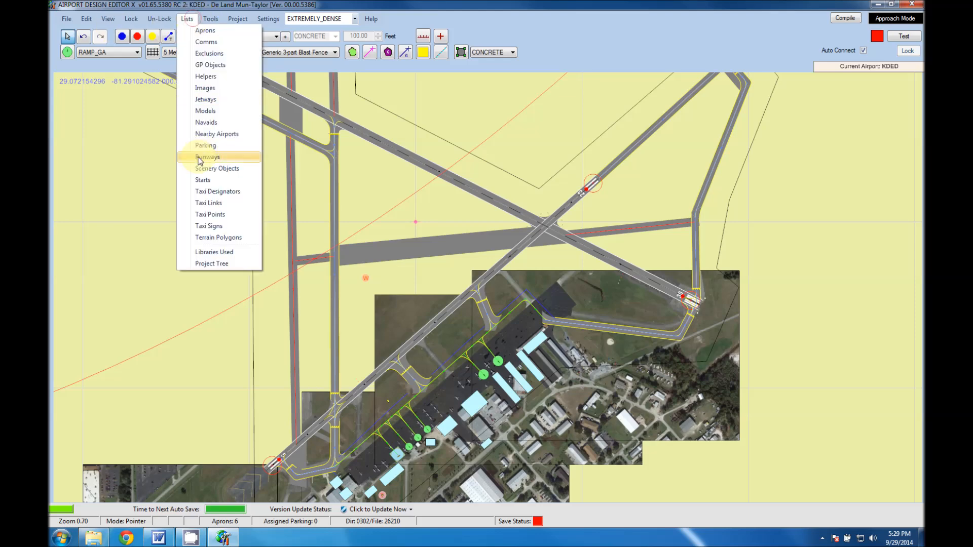
pyautogui.click(214, 216)
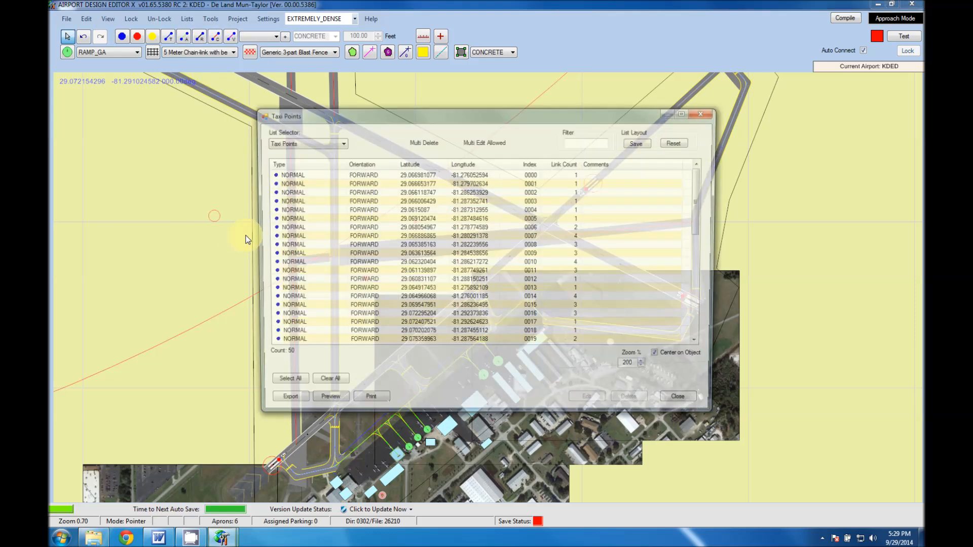
pyautogui.click(282, 384)
pyautogui.click(628, 404)
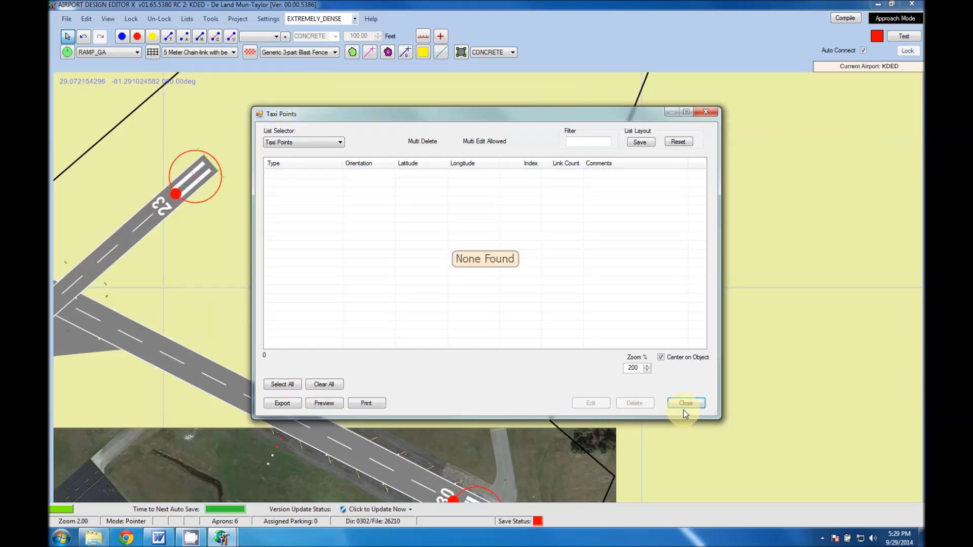
pyautogui.click(683, 406)
pyautogui.scroll(-2, 285, 349)
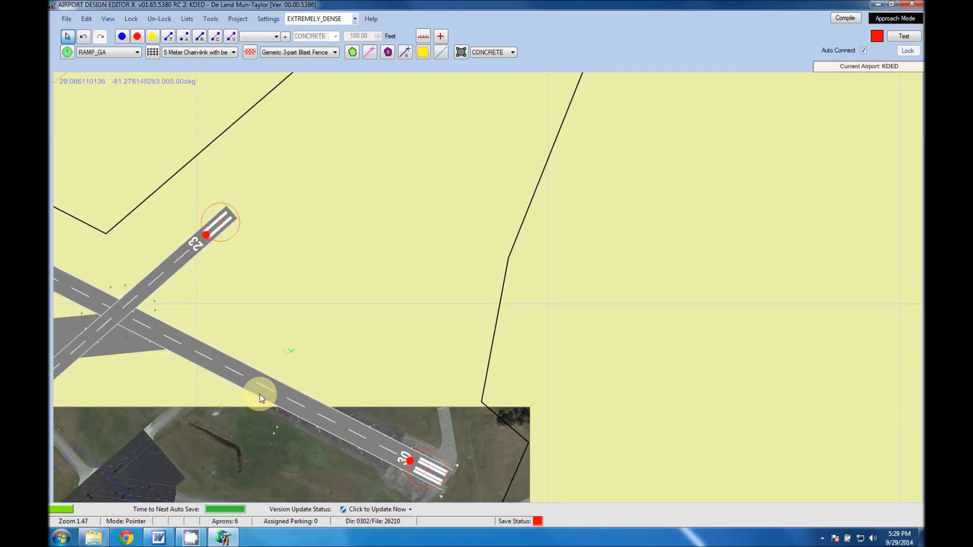
pyautogui.moveTo(222, 438); pyautogui.dragTo(505, 326)
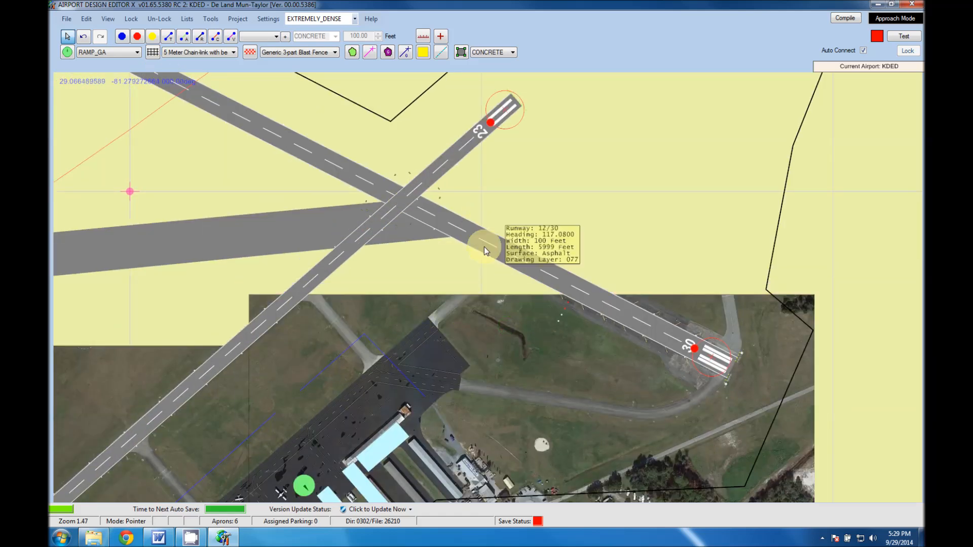
pyautogui.moveTo(353, 185)
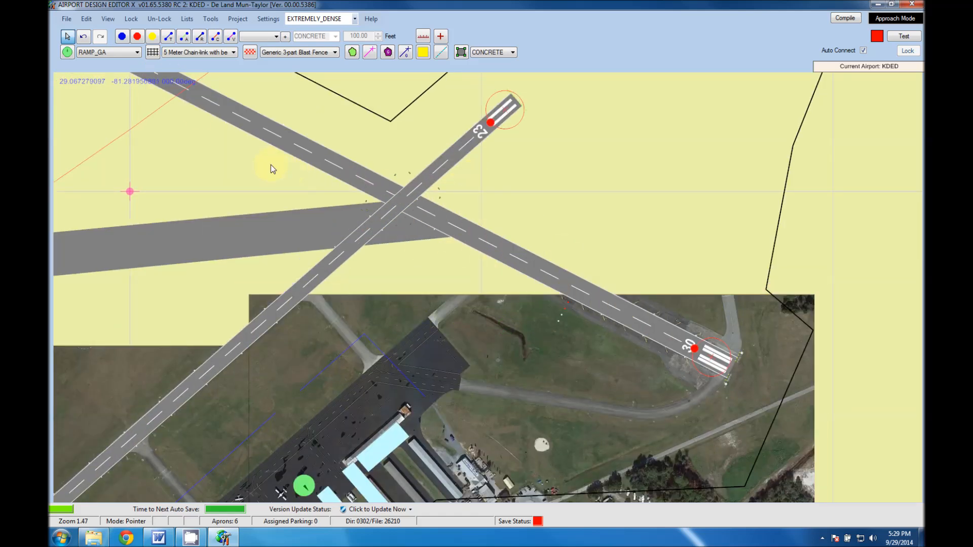
pyautogui.click(191, 19)
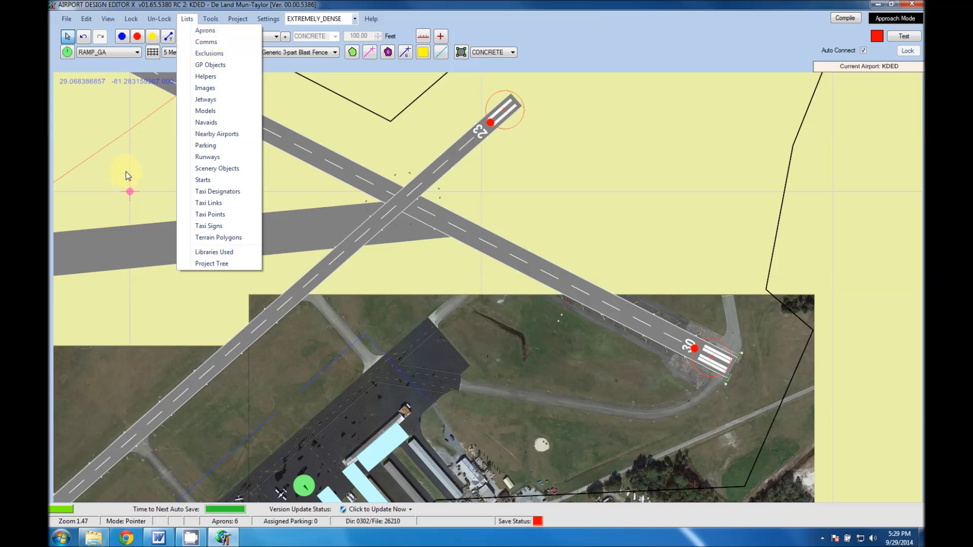
pyautogui.click(130, 129)
# Hide the starts, the taxi signs, and the parking and taxiways in the airport display.
pyautogui.scroll(-2, 217, 158)
pyautogui.moveTo(167, 230); pyautogui.dragTo(418, 159, button='right')
pyautogui.click(112, 21)
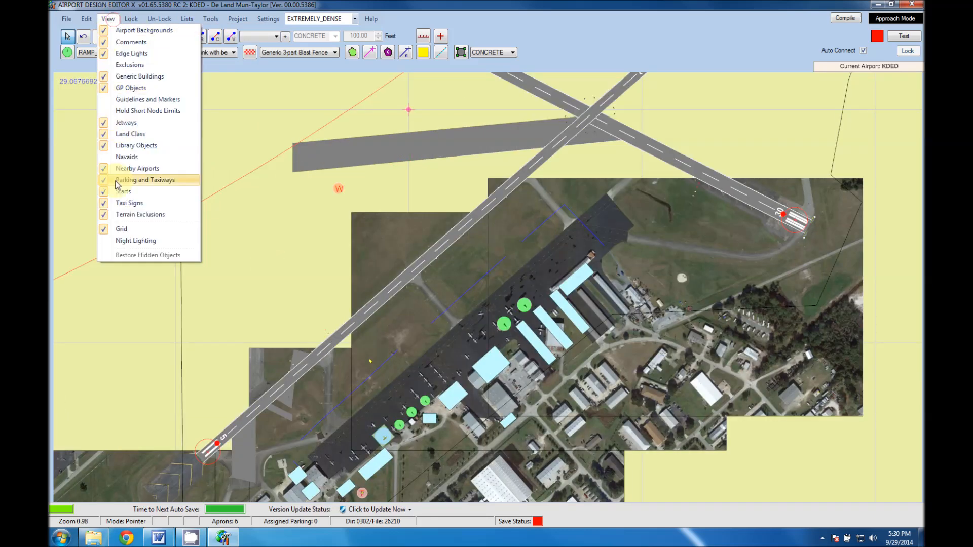
pyautogui.click(136, 193)
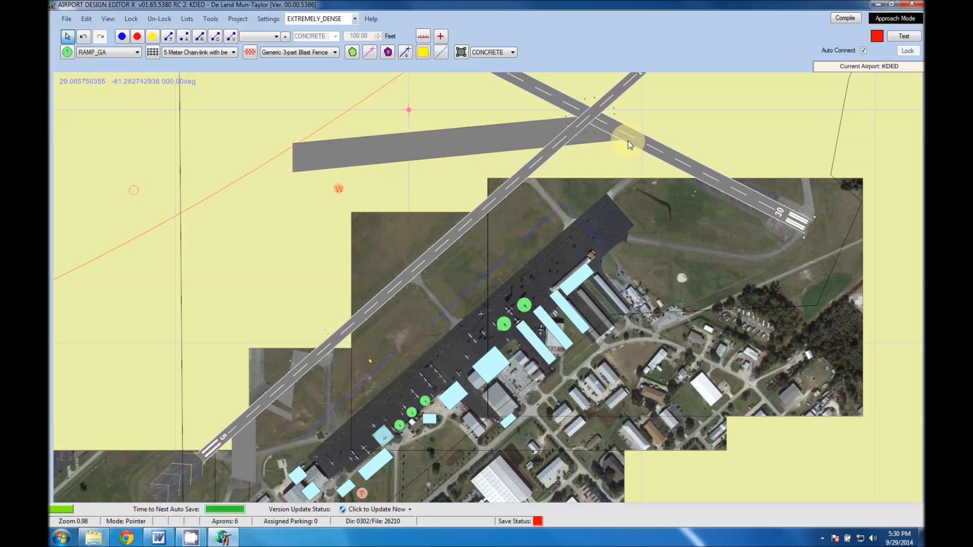
pyautogui.click(109, 19)
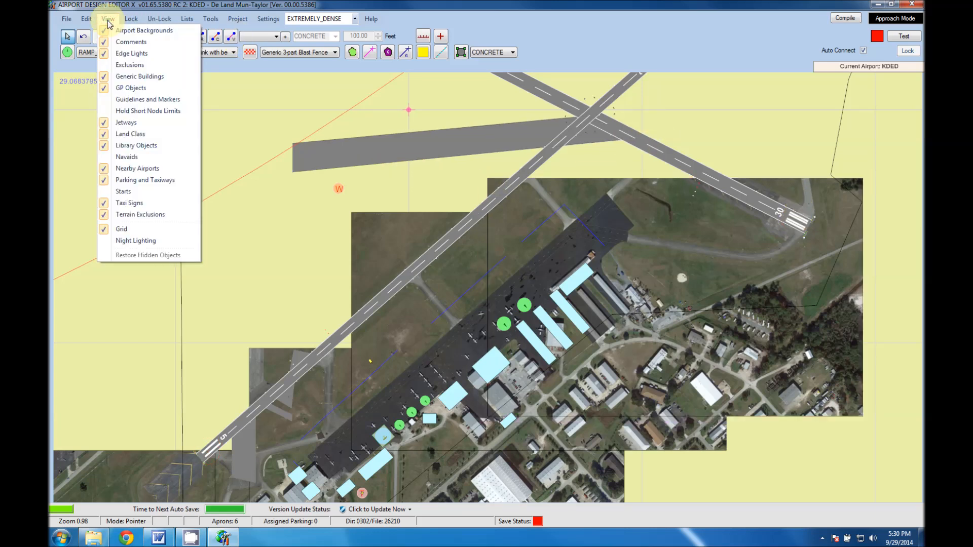
pyautogui.click(132, 205)
pyautogui.click(119, 20)
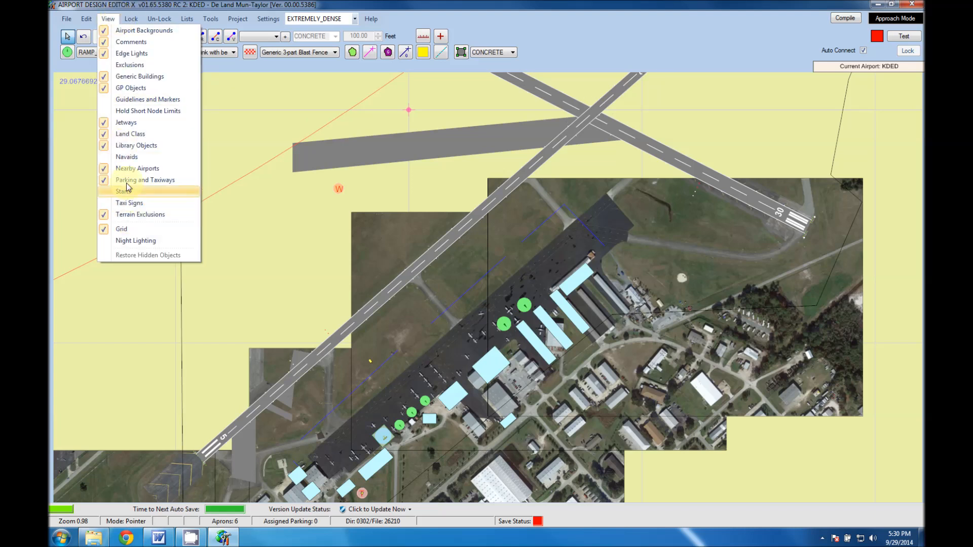
pyautogui.click(141, 202)
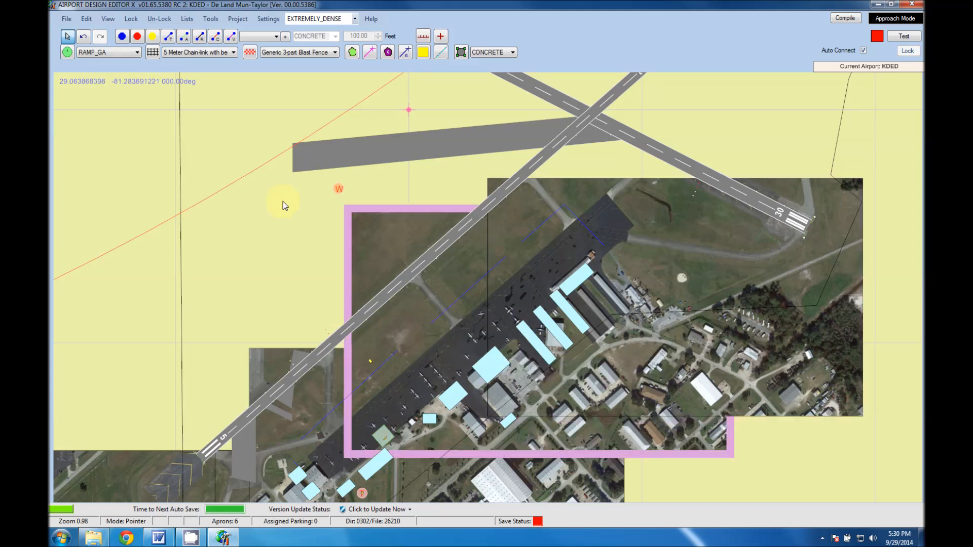
# Hide the generic buildings and the library objects in the airport display.
pyautogui.click(114, 22)
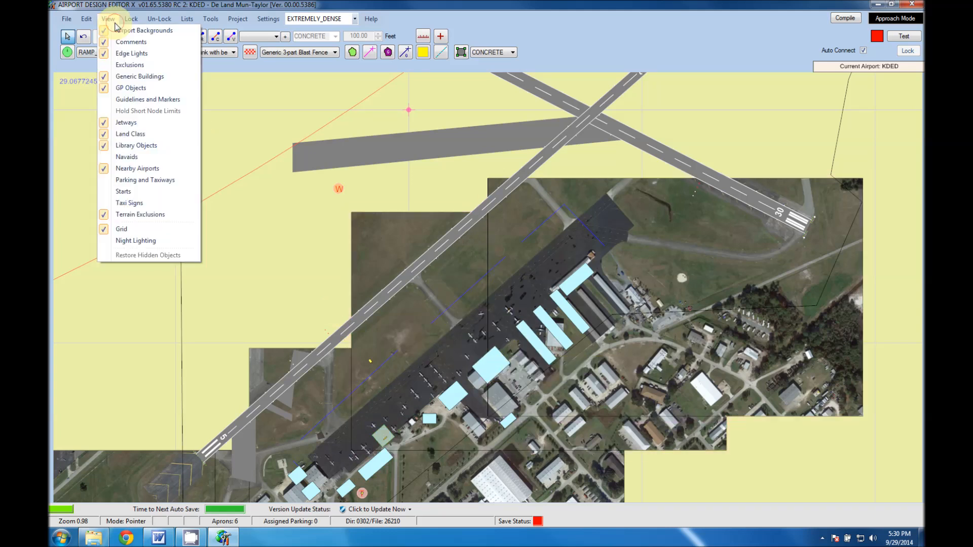
pyautogui.click(124, 81)
pyautogui.click(108, 19)
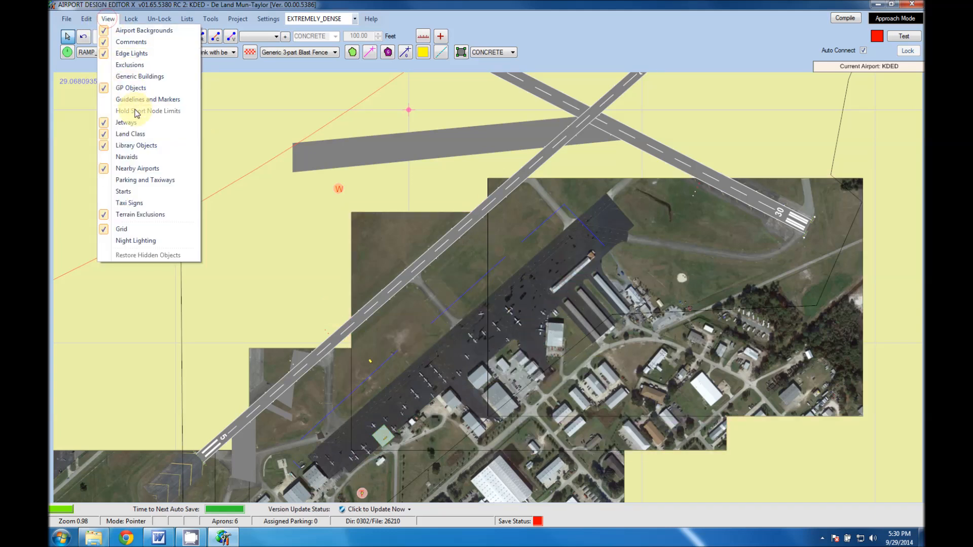
pyautogui.click(137, 148)
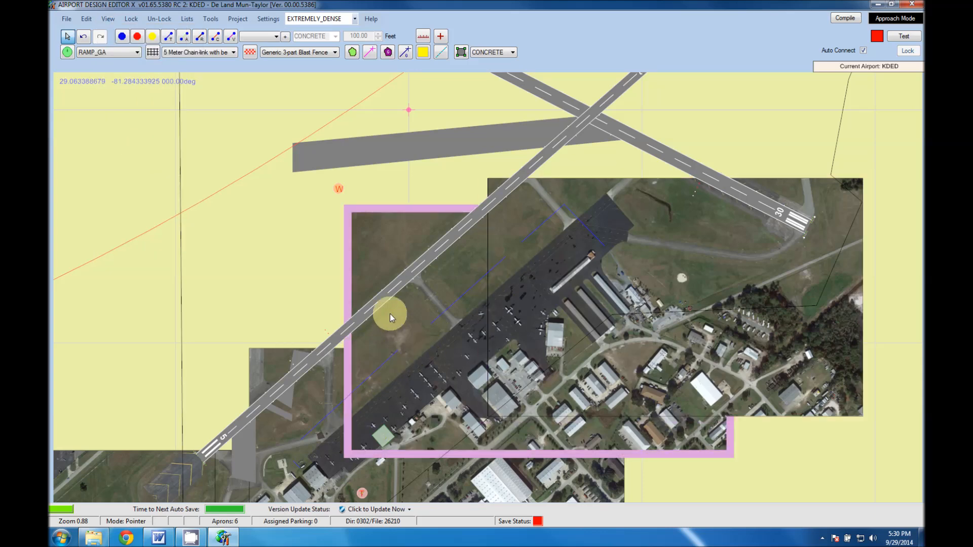
# Delete the edge lights line running along the southwest part of the ramp near the runway 5 end.
pyautogui.scroll(-4, 390, 314)
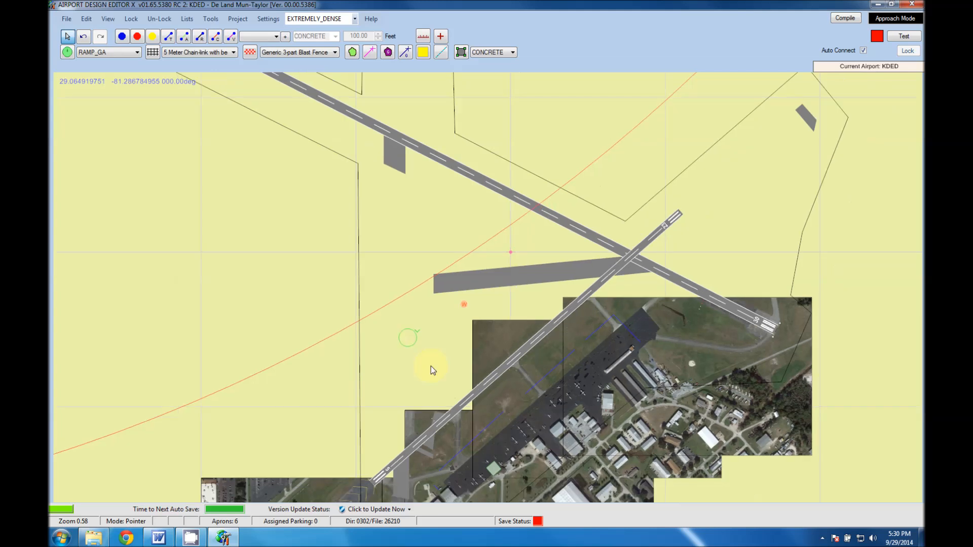
pyautogui.moveTo(438, 409); pyautogui.dragTo(400, 291, button='middle')
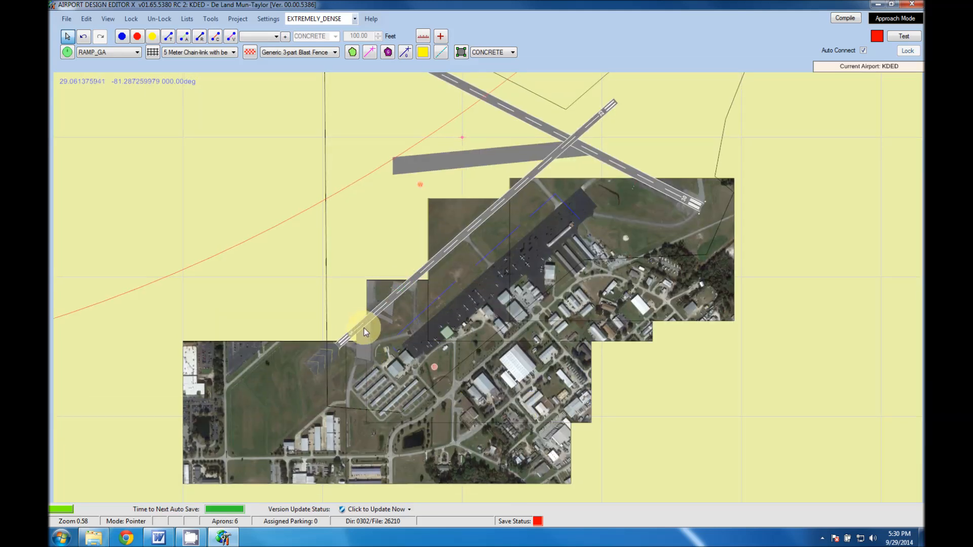
pyautogui.moveTo(362, 323)
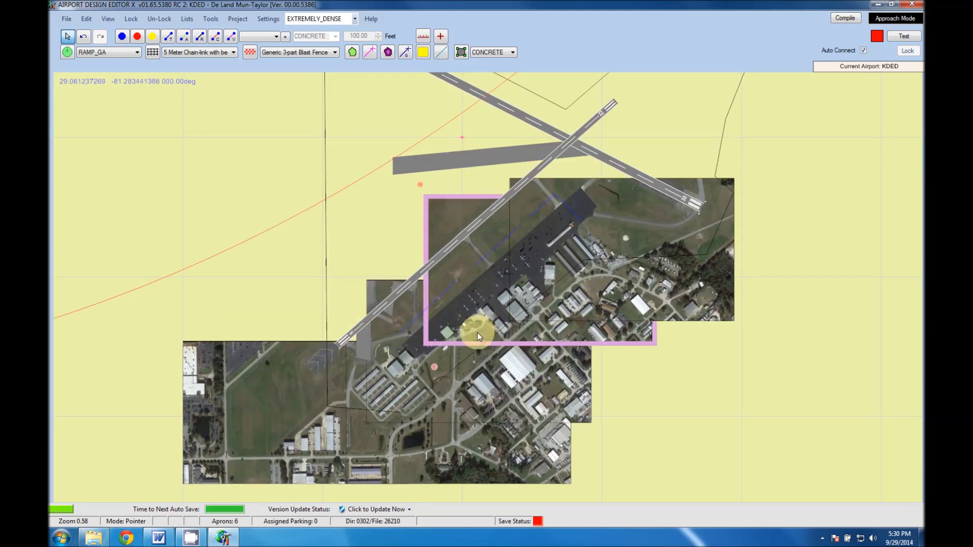
pyautogui.scroll(1, 478, 336)
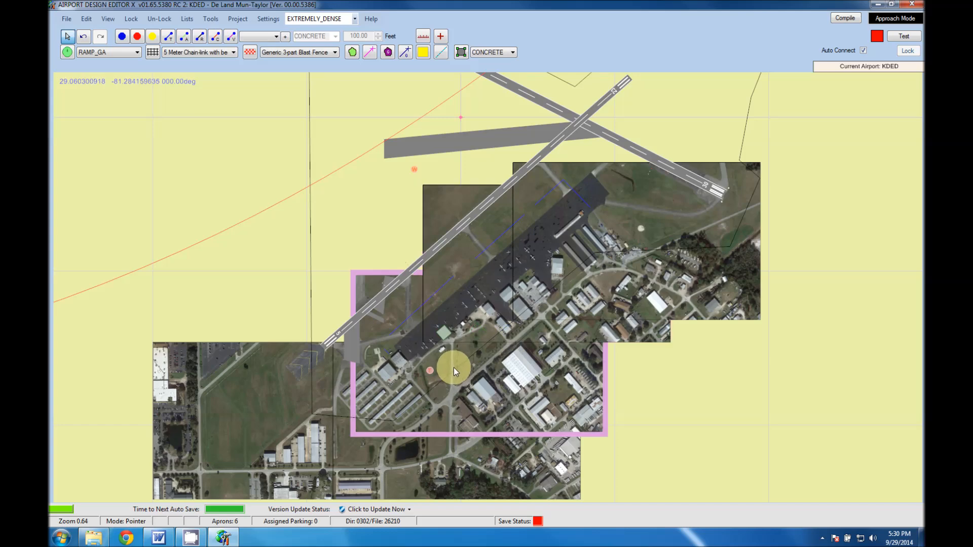
pyautogui.scroll(3, 455, 368)
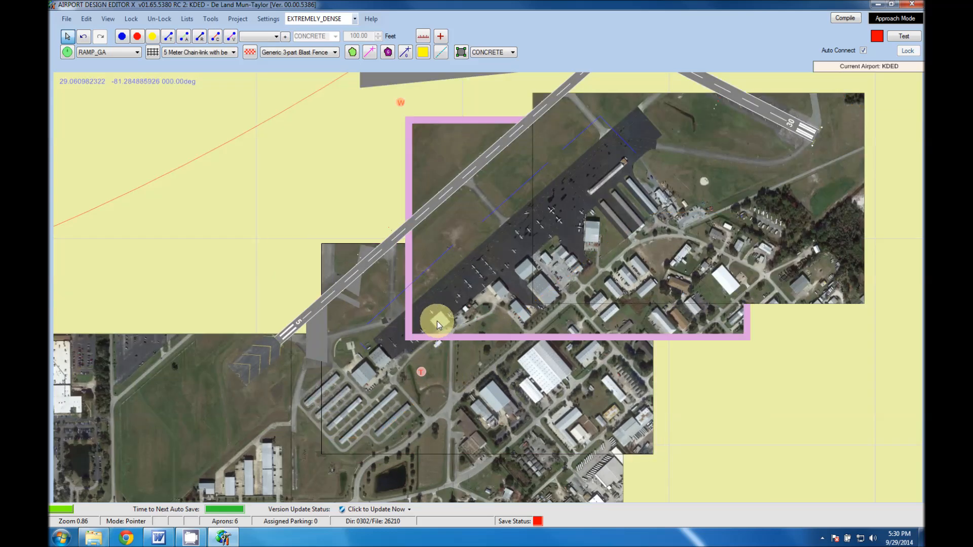
pyautogui.scroll(10, 387, 372)
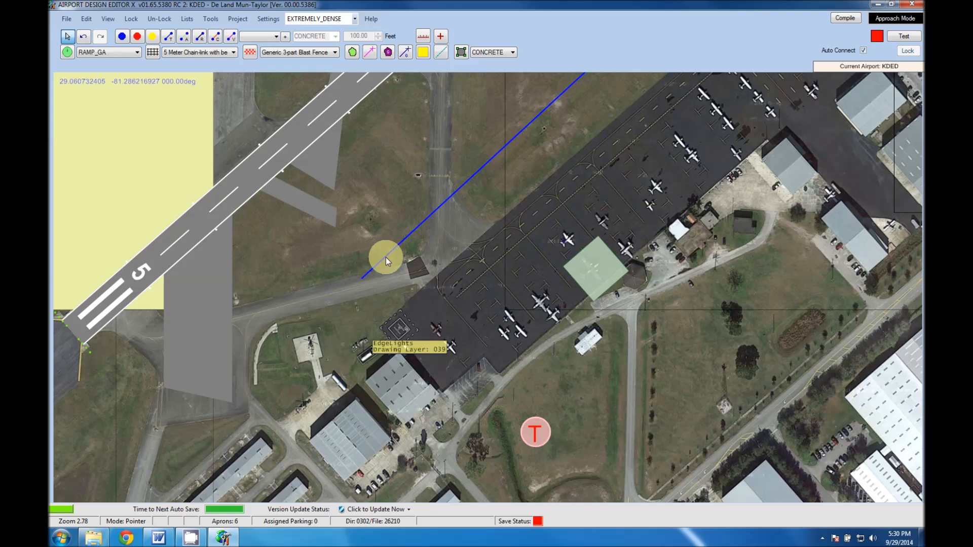
pyautogui.click(403, 240)
pyautogui.press('Delete')
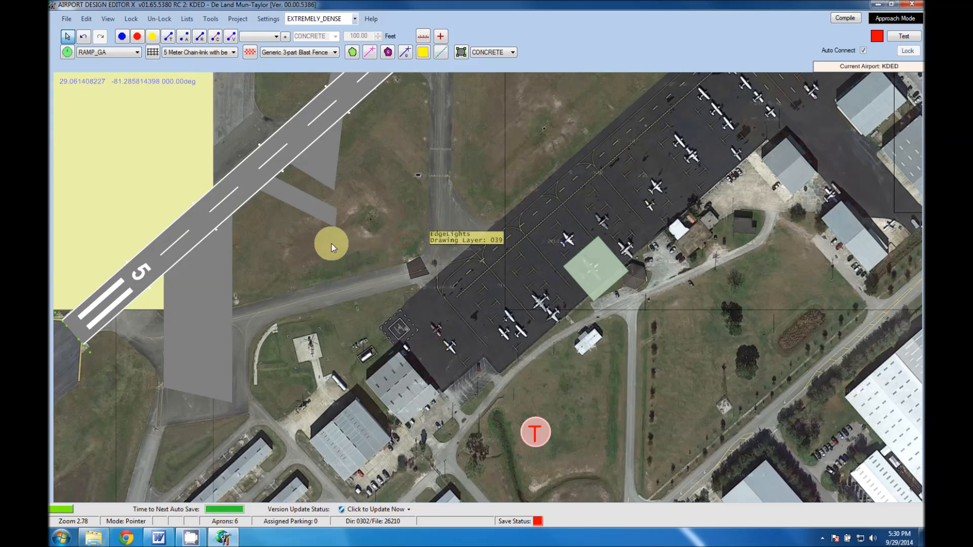
# Delete the stock asphalt aprons lying beside and across the runway 5 end.
pyautogui.click(320, 157)
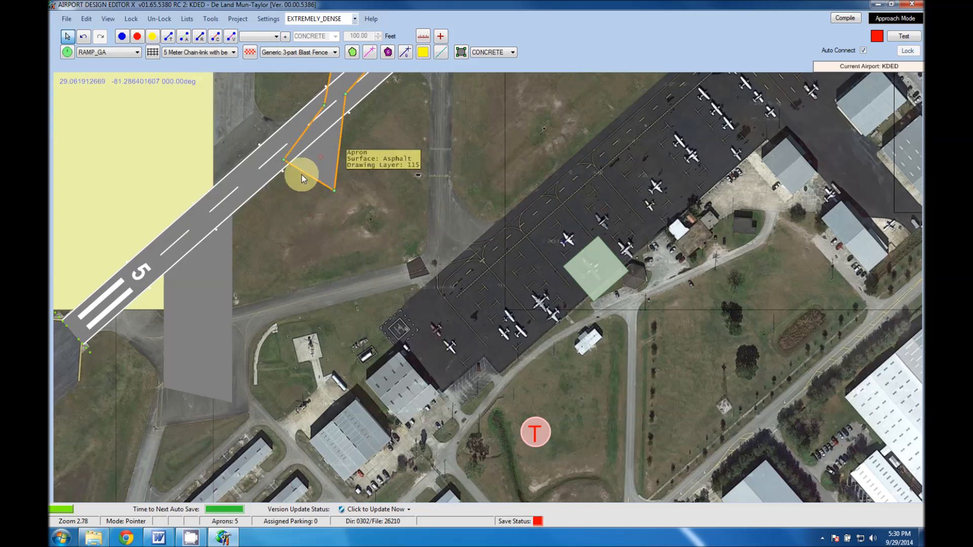
pyautogui.press('Delete')
pyautogui.click(207, 308)
pyautogui.press('Delete')
# Delete the remaining edge lights lines along the middle and northeast parts of the main ramp.
pyautogui.moveTo(563, 234); pyautogui.dragTo(297, 428, button='right')
pyautogui.moveTo(500, 265); pyautogui.dragTo(300, 470, button='right')
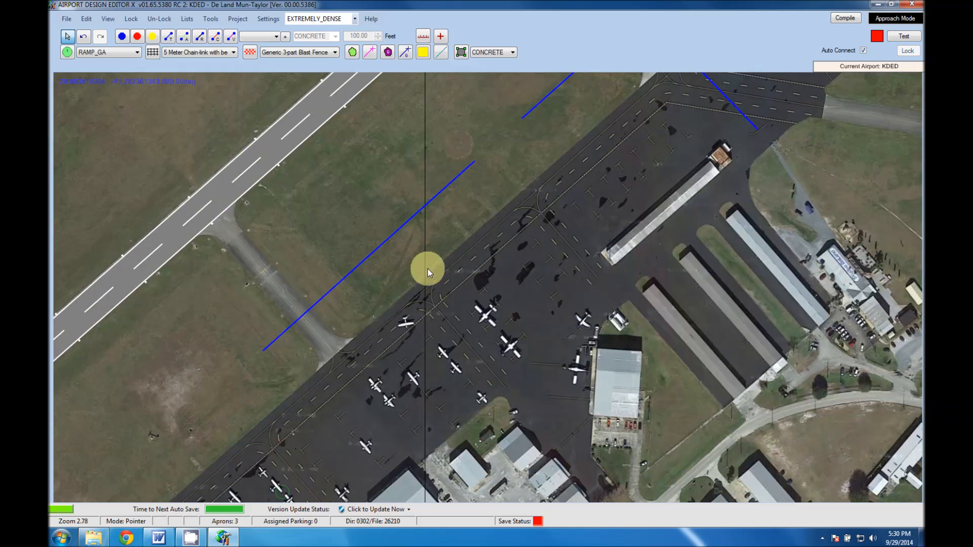
pyautogui.click(382, 244)
pyautogui.press('Delete')
pyautogui.moveTo(527, 198); pyautogui.dragTo(365, 398, button='right')
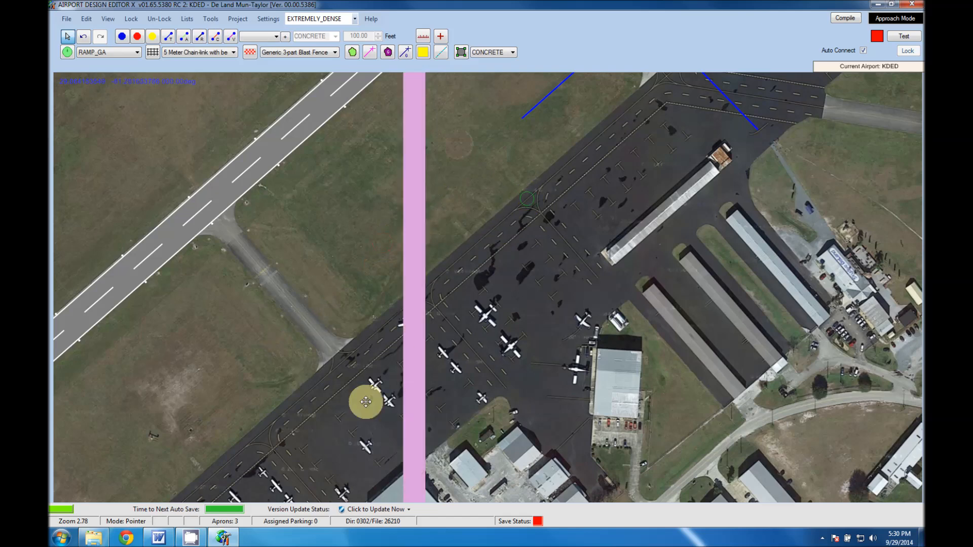
pyautogui.click(445, 249)
pyautogui.click(445, 249)
pyautogui.press('Delete')
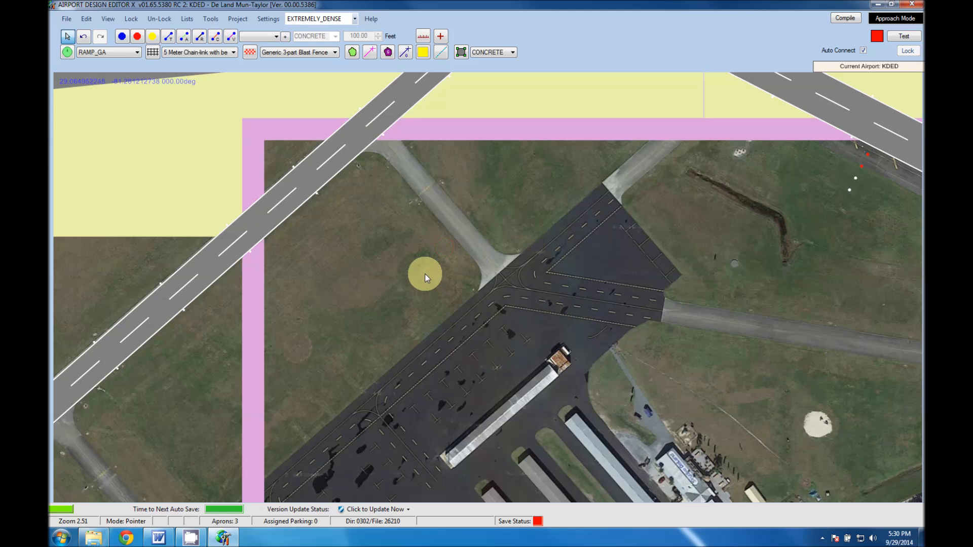
# Delete the small apron south of runway 12 and the isolated small apron northeast of the runway 23 end.
pyautogui.scroll(-2, 415, 299)
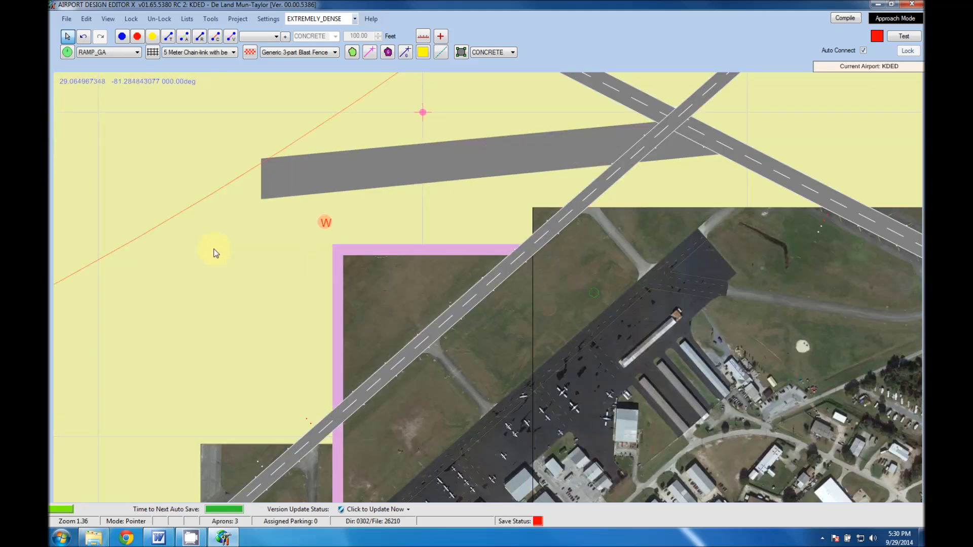
pyautogui.scroll(-5, 228, 259)
pyautogui.moveTo(278, 282); pyautogui.dragTo(367, 306)
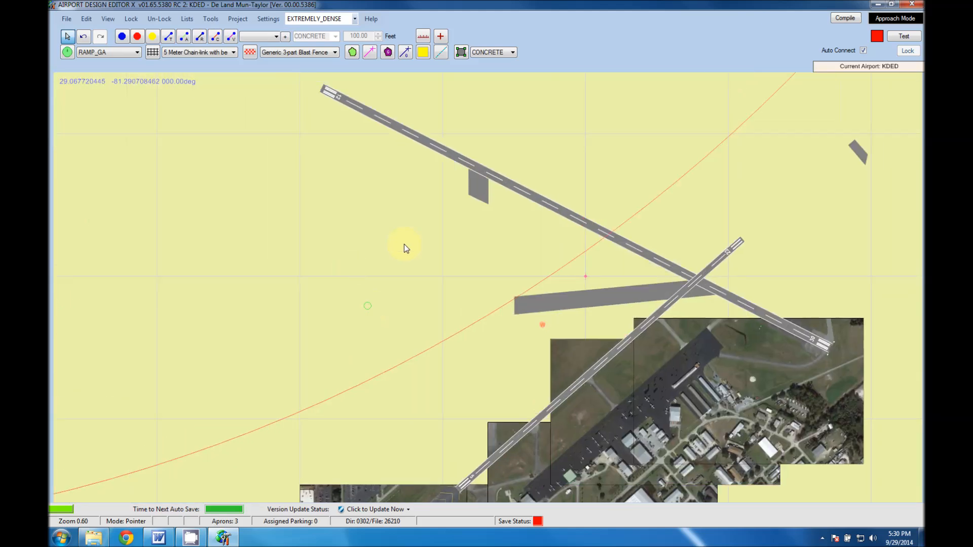
pyautogui.click(478, 189)
pyautogui.press('Delete')
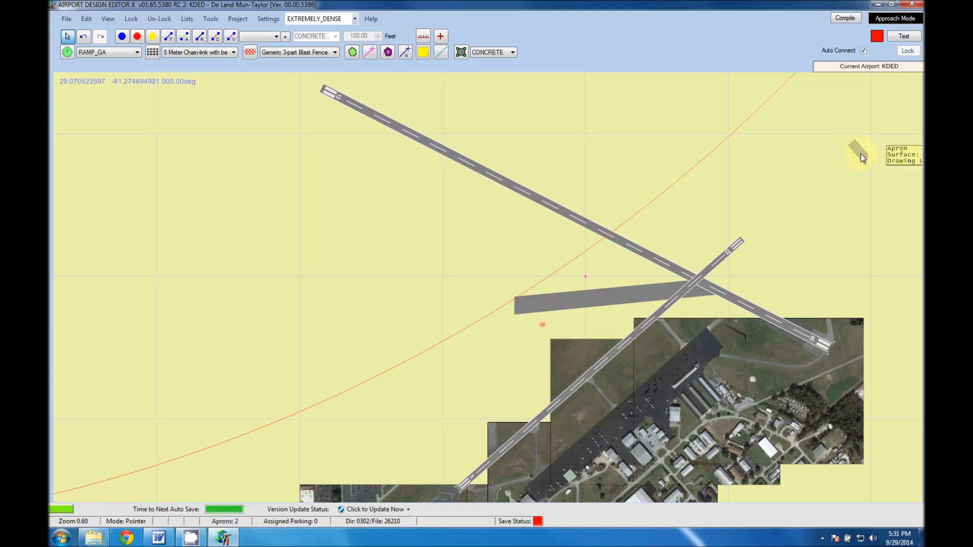
pyautogui.press('Delete')
# Examine how the satellite backgrounds cover the ramp, the runways and the surrounding airport grounds.
pyautogui.moveTo(556, 348); pyautogui.dragTo(476, 274)
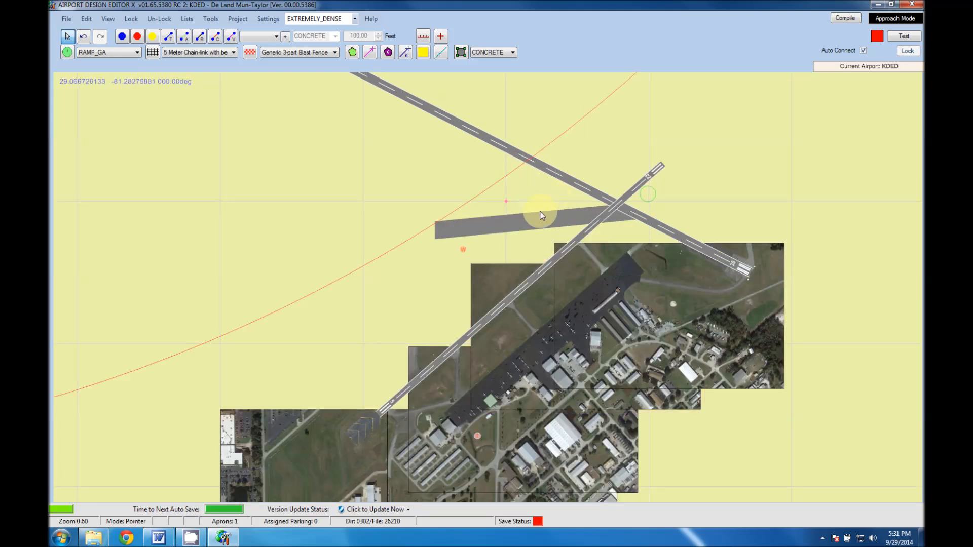
pyautogui.click(599, 349)
pyautogui.moveTo(599, 349); pyautogui.dragTo(553, 271)
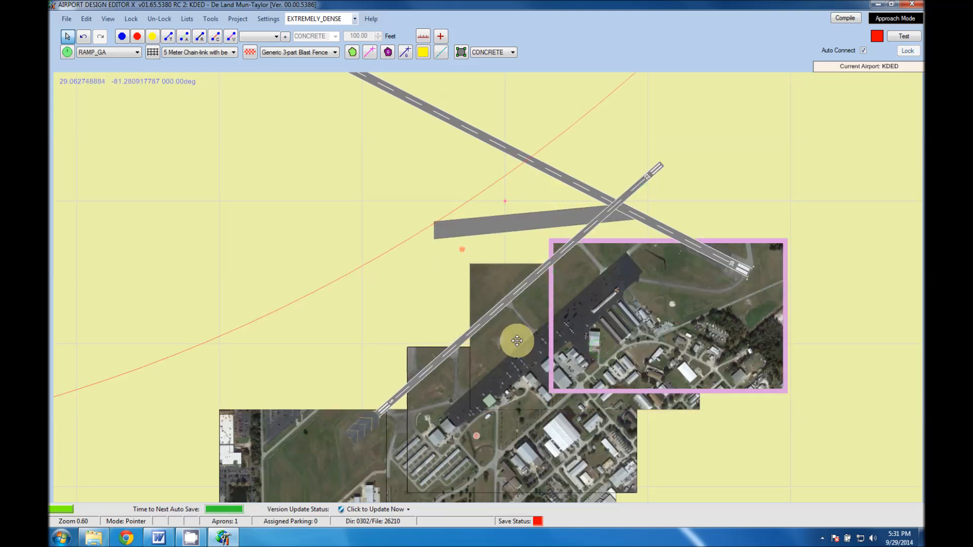
pyautogui.click(513, 386)
pyautogui.moveTo(507, 379); pyautogui.dragTo(440, 412)
pyautogui.click(437, 364)
pyautogui.click(497, 393)
pyautogui.click(452, 389)
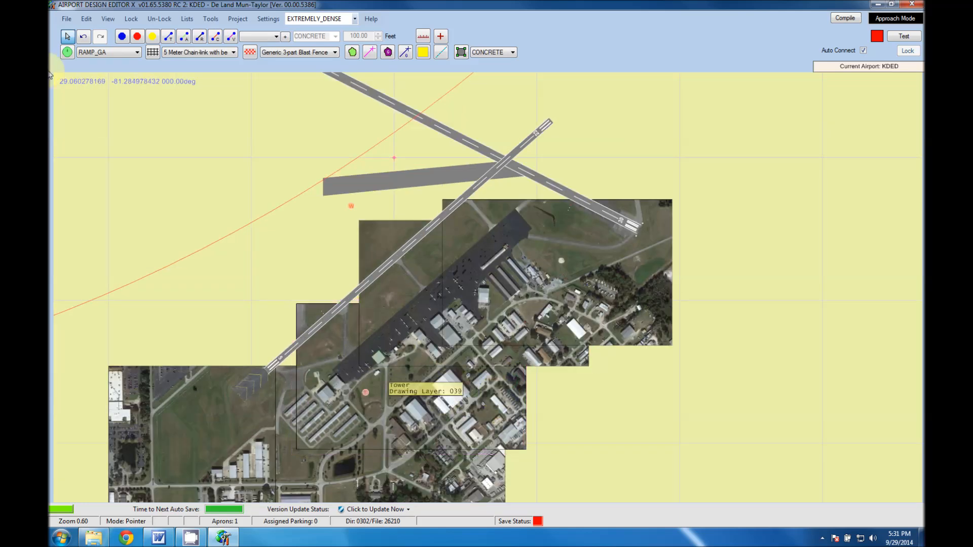
# Start saving the airport project and check its KDED_ADEX_AWP project name.
pyautogui.click(66, 19)
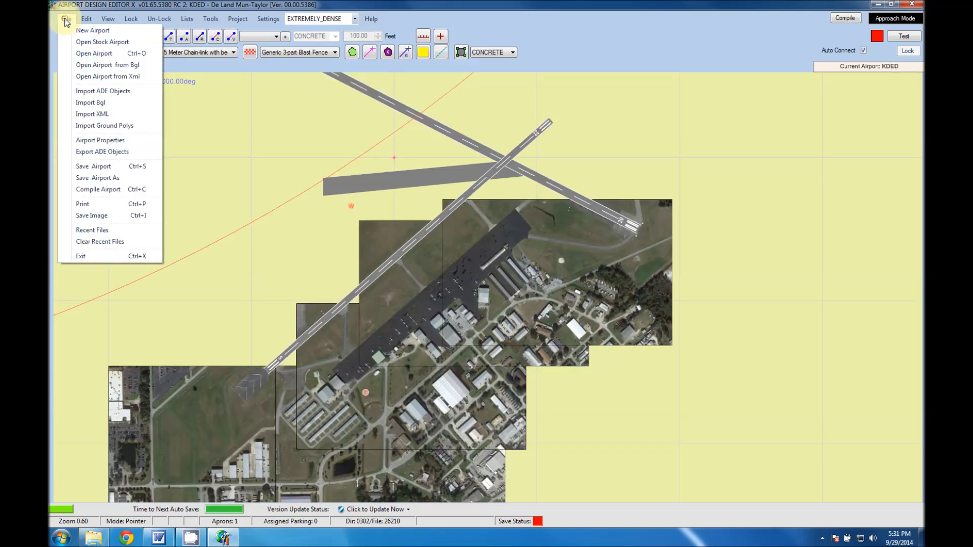
pyautogui.click(77, 166)
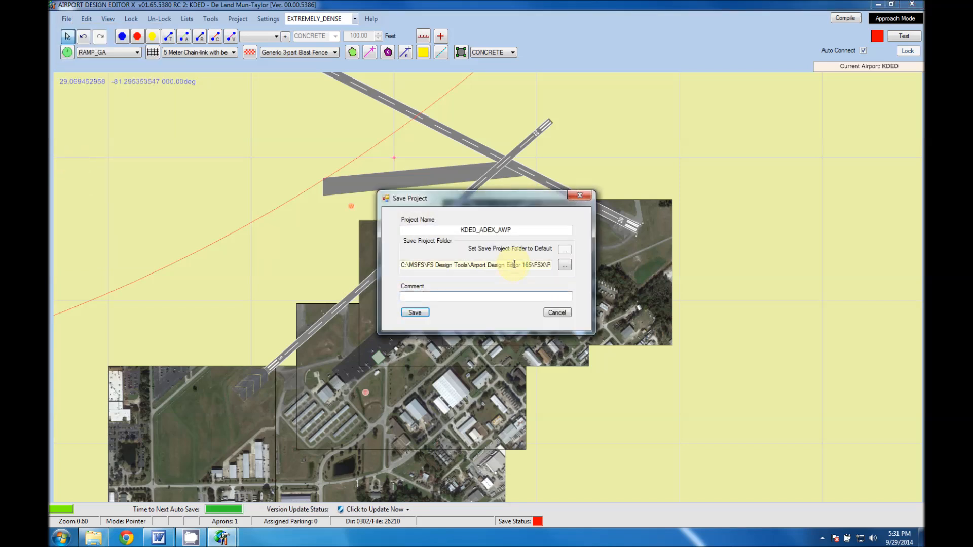
pyautogui.click(481, 231)
pyautogui.moveTo(479, 231); pyautogui.dragTo(495, 231)
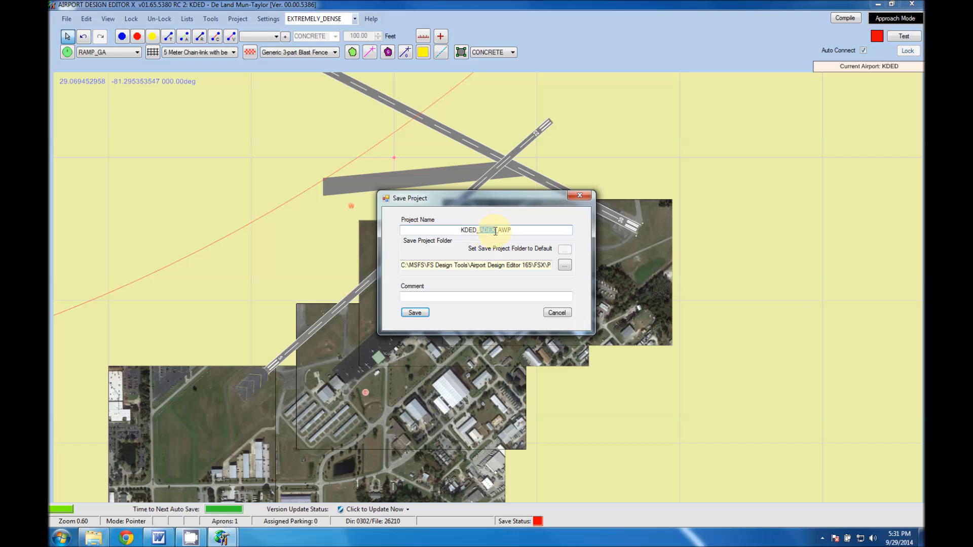
pyautogui.moveTo(519, 231); pyautogui.dragTo(472, 231)
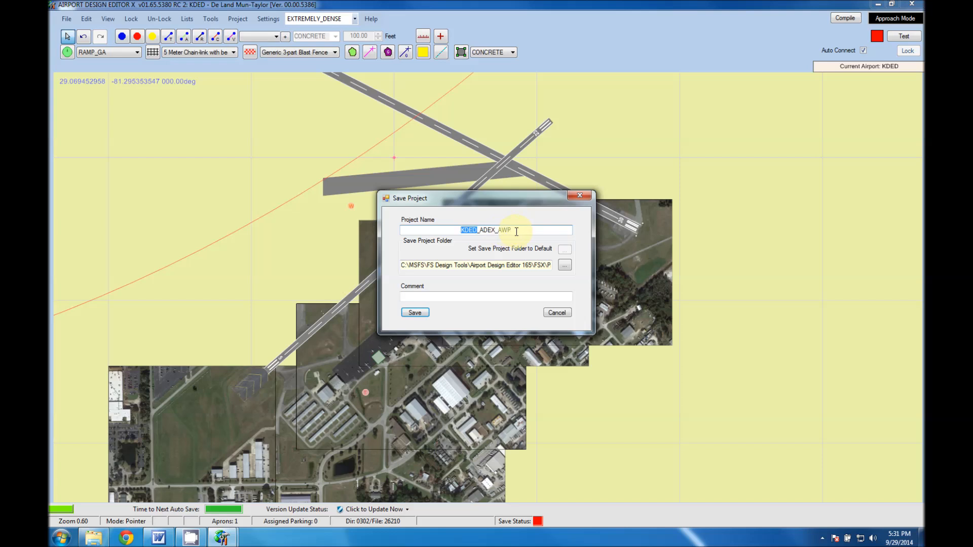
# Set the save folder to Documents\Scenery Development\KDED and save the project there.
pyautogui.click(564, 265)
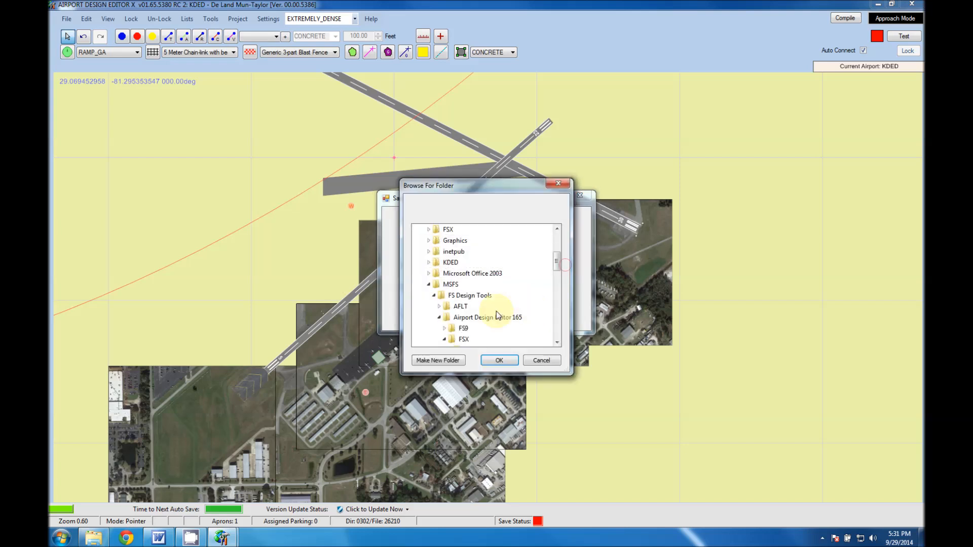
pyautogui.moveTo(556, 265); pyautogui.dragTo(553, 242)
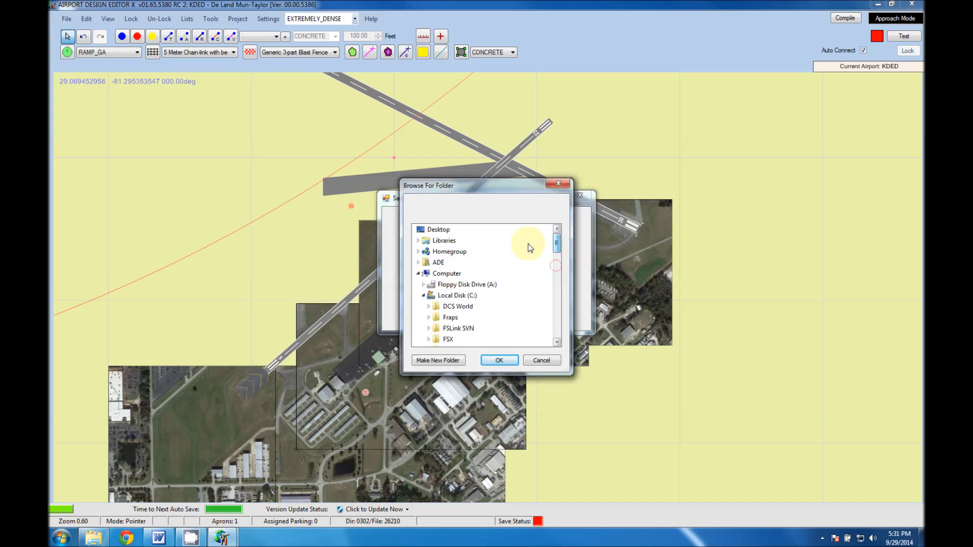
pyautogui.click(444, 240)
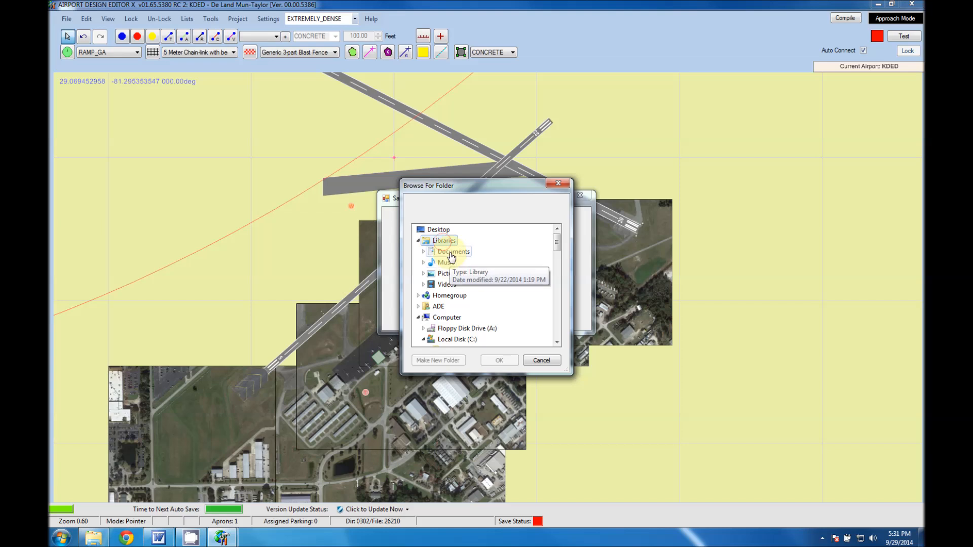
pyautogui.click(452, 251)
pyautogui.click(463, 262)
pyautogui.click(473, 274)
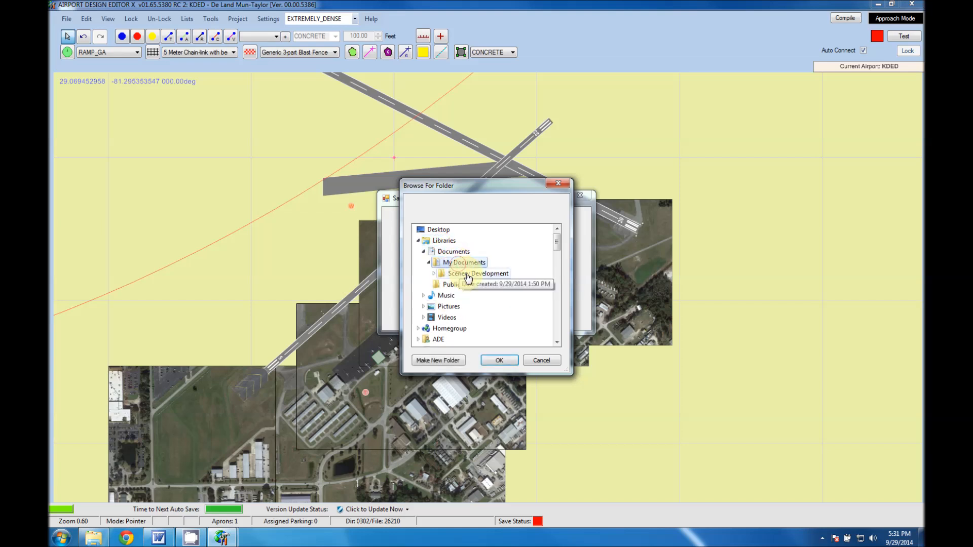
pyautogui.click(461, 294)
pyautogui.click(499, 361)
pyautogui.click(420, 314)
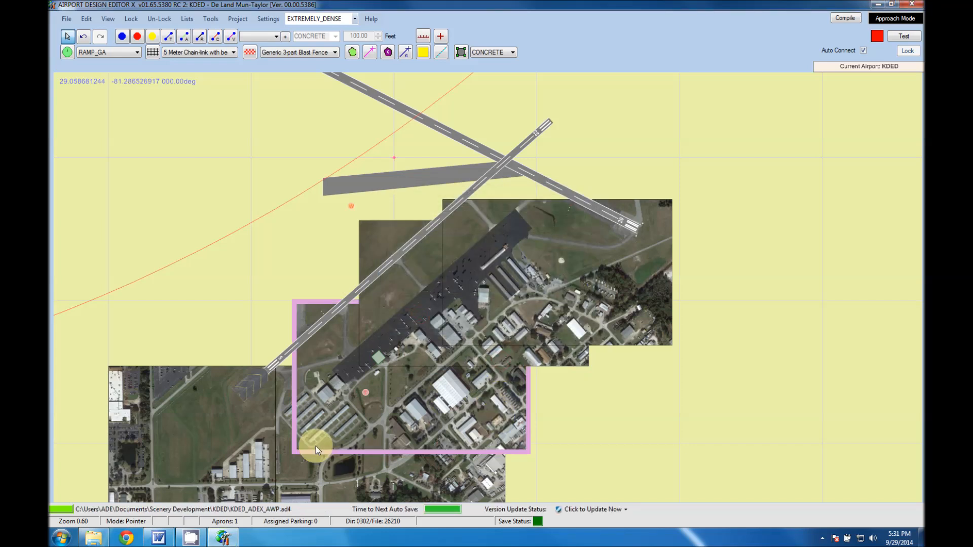
# Switch to Windows Explorer and check the KDED folder for the saved KDED_ADEX_AWP.ad4 file.
pyautogui.click(92, 540)
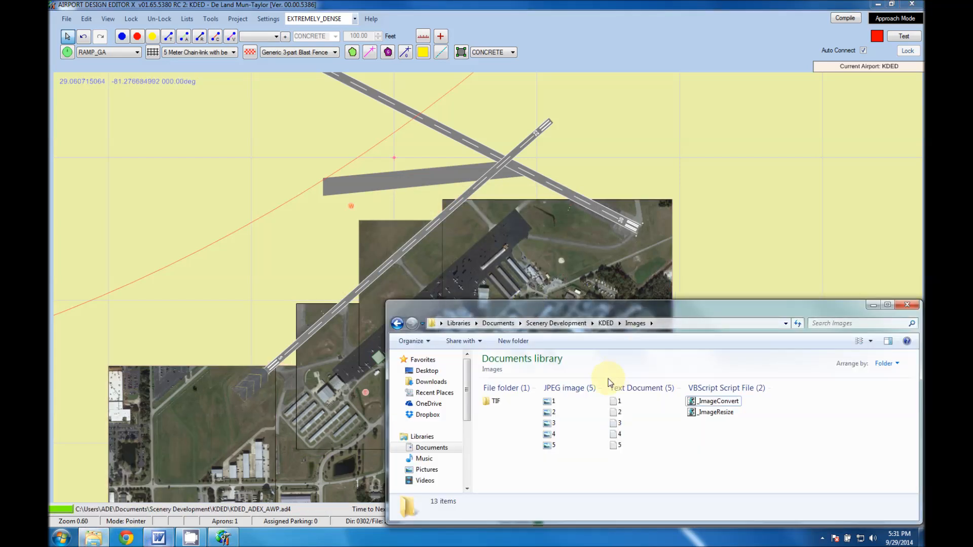
pyautogui.click(605, 323)
pyautogui.click(525, 409)
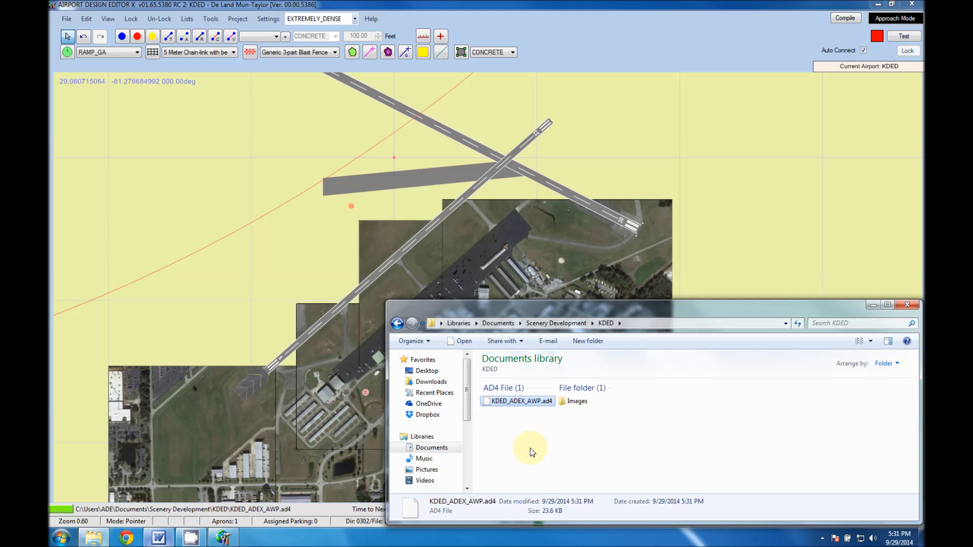
pyautogui.click(527, 456)
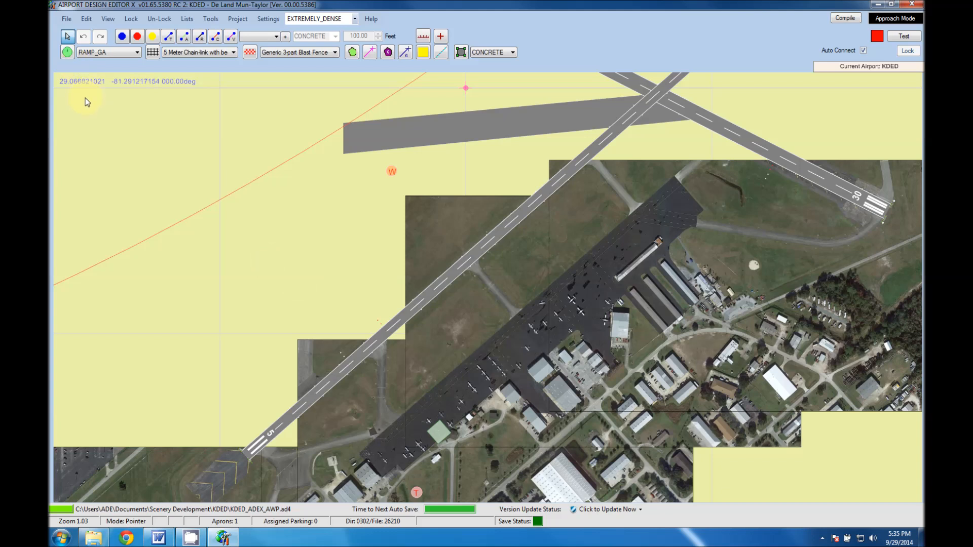
# Open the recent project KDED Default with Images.ad4.
pyautogui.click(67, 20)
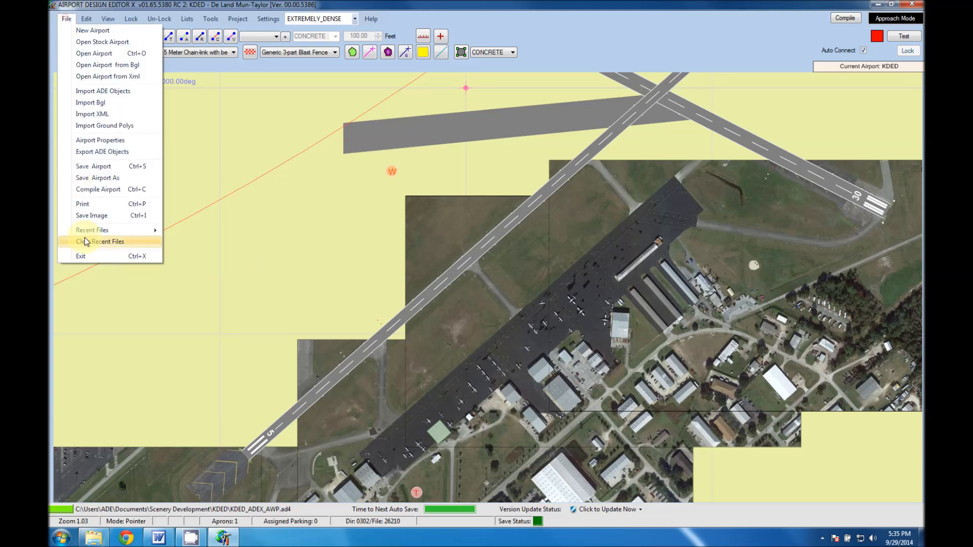
pyautogui.moveTo(101, 230)
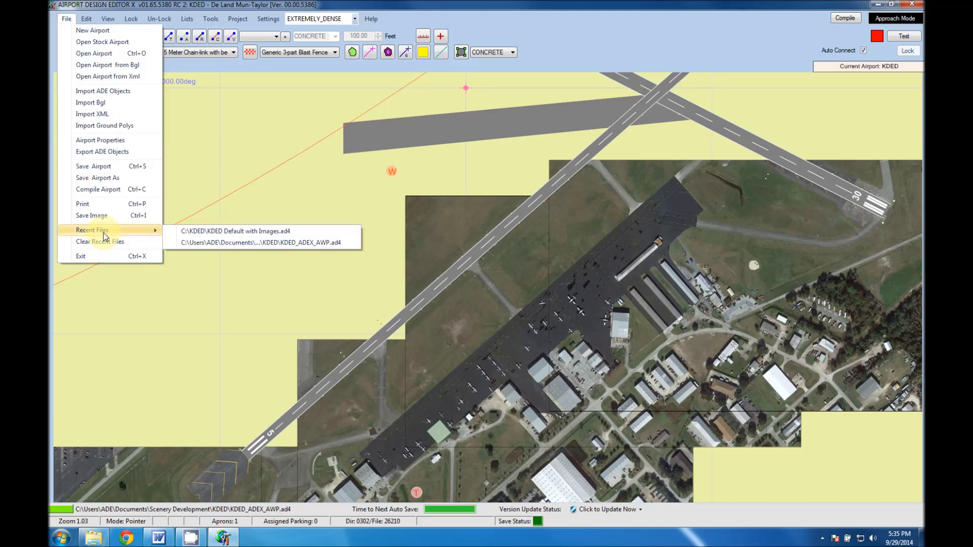
pyautogui.click(261, 242)
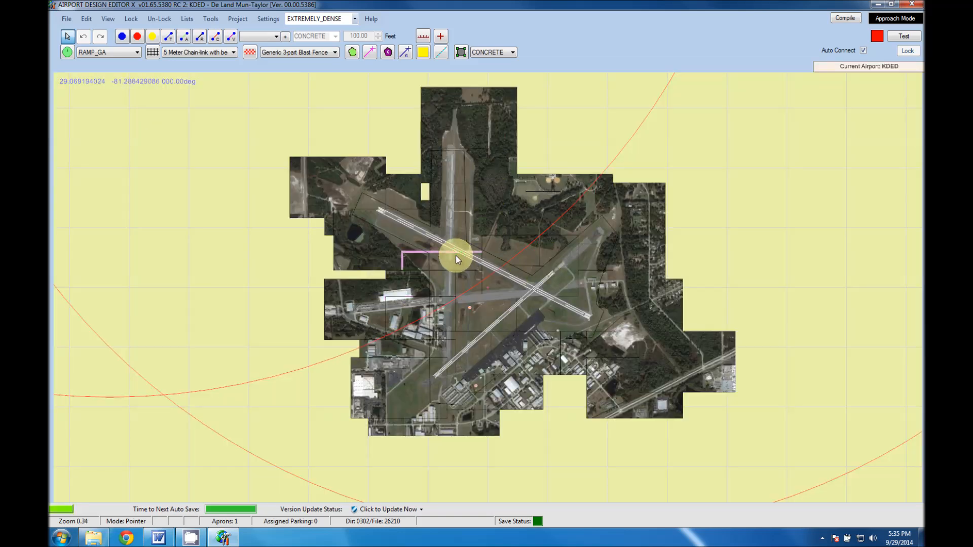
# Examine the satellite background coverage across the runways, the ramp and the surrounding grounds in the opened project.
pyautogui.scroll(1, 449, 251)
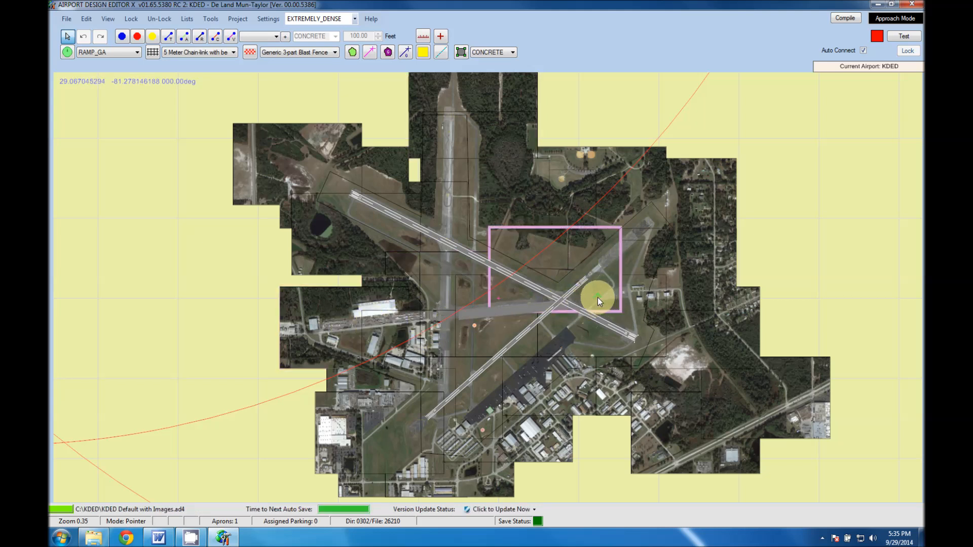
pyautogui.scroll(1, 585, 301)
pyautogui.scroll(1, 419, 378)
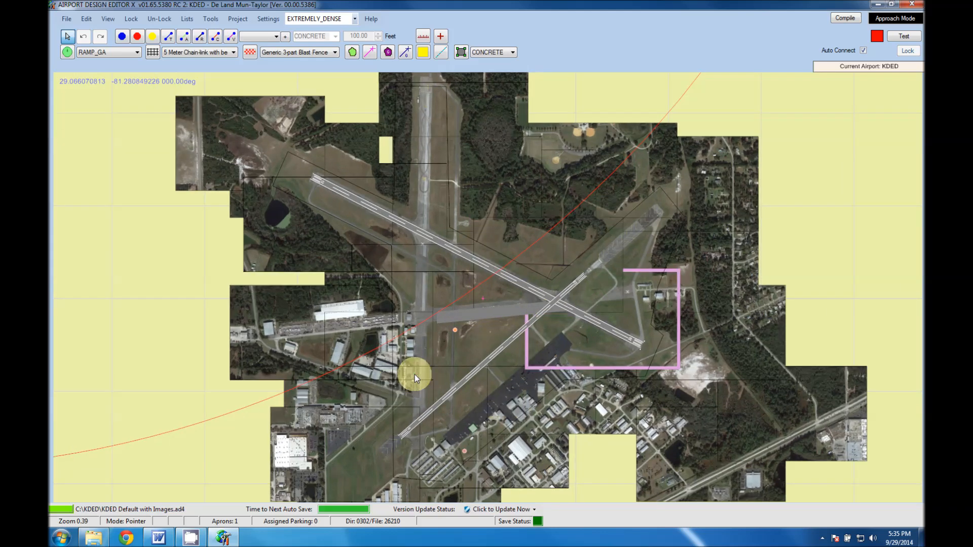
pyautogui.scroll(1, 413, 375)
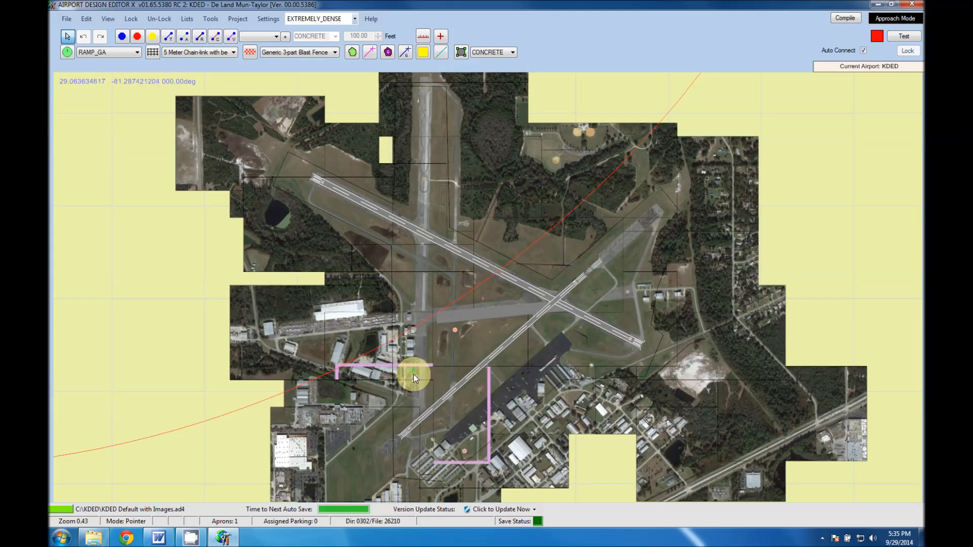
pyautogui.scroll(1, 414, 375)
pyautogui.scroll(1, 421, 348)
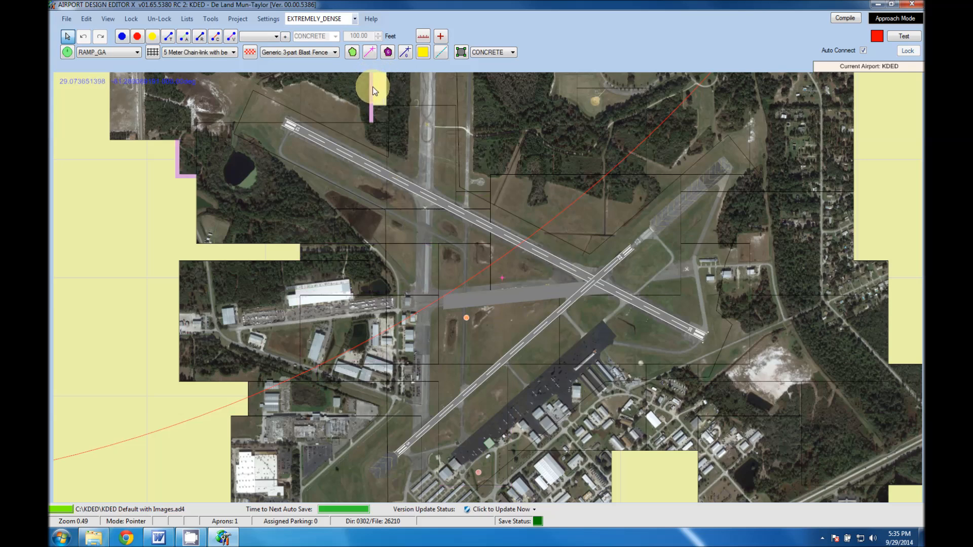
pyautogui.click(477, 200)
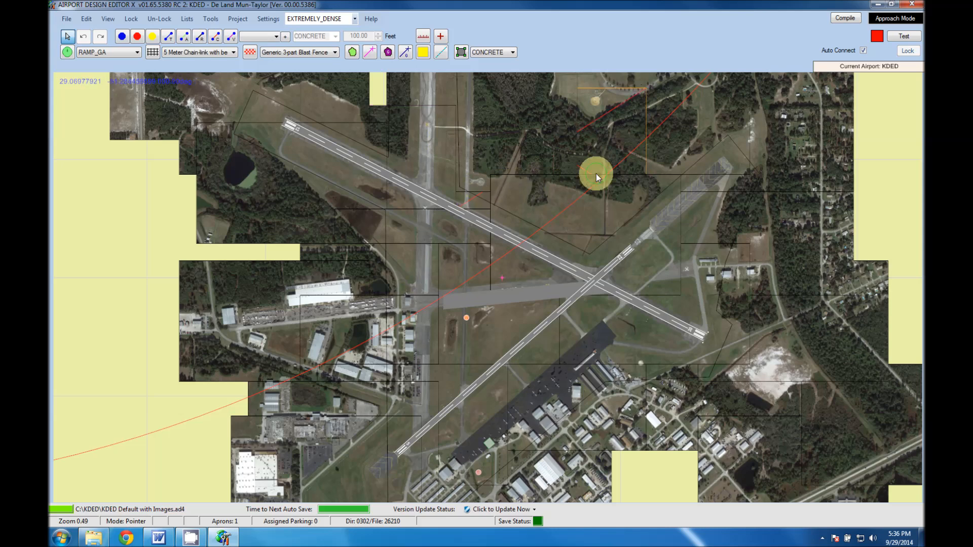
pyautogui.moveTo(558, 211); pyautogui.dragTo(518, 276, button='right')
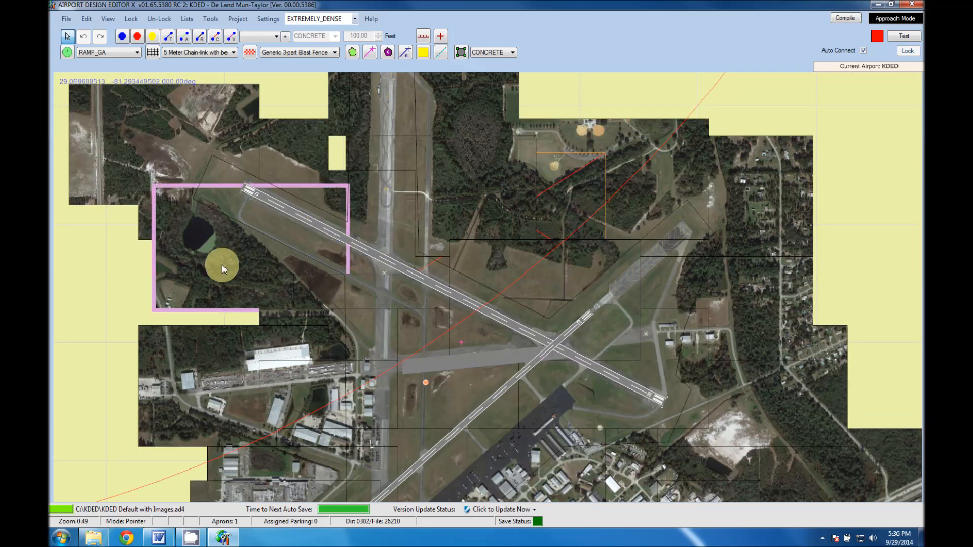
# Set the image quality of the 12.jpg background north of the runways to 100.
pyautogui.rightClick(577, 173)
pyautogui.click(597, 232)
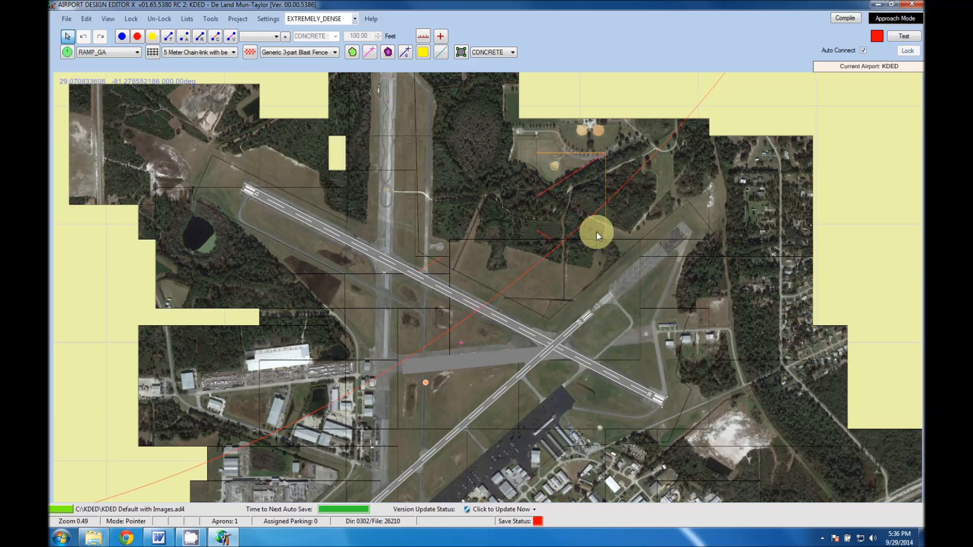
pyautogui.rightClick(564, 181)
pyautogui.click(584, 247)
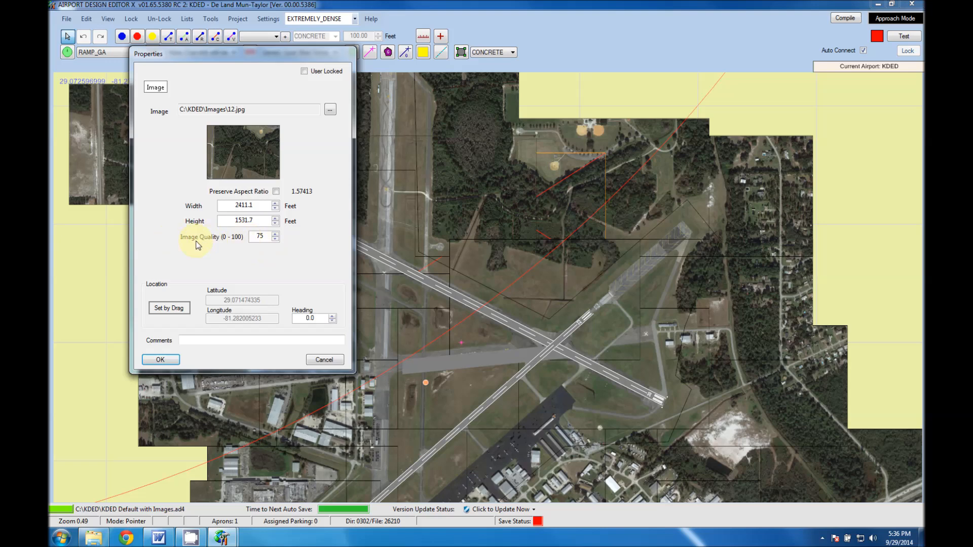
pyautogui.write('100')
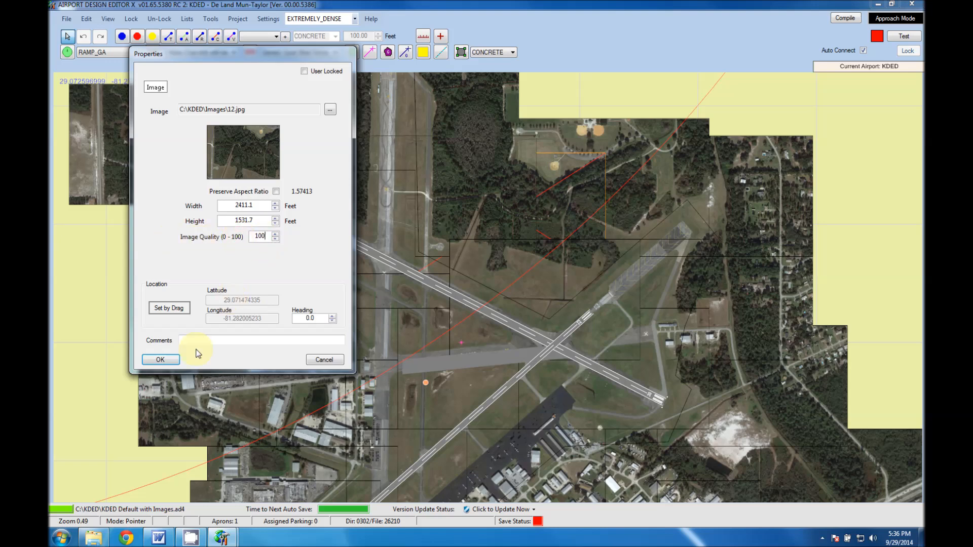
pyautogui.click(160, 359)
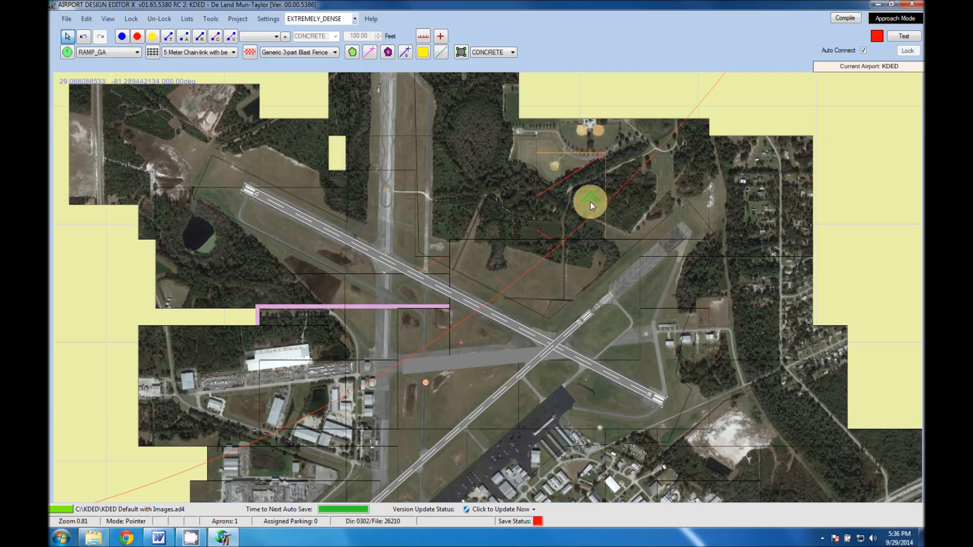
# Inspect the 12.jpg background up close over the woods and dirt roads northwest of the runway 23 end.
pyautogui.scroll(4, 576, 187)
pyautogui.moveTo(673, 195); pyautogui.dragTo(460, 359)
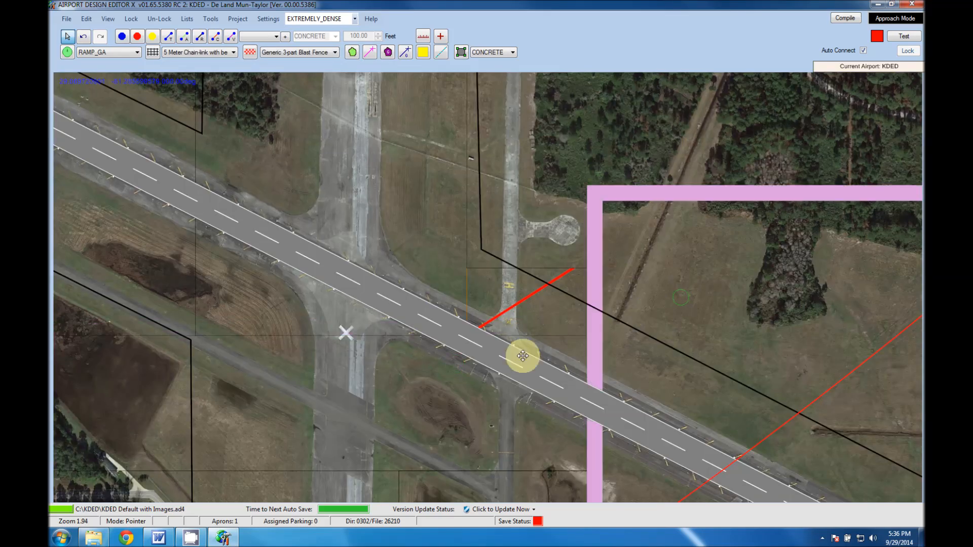
pyautogui.moveTo(523, 356); pyautogui.dragTo(386, 402)
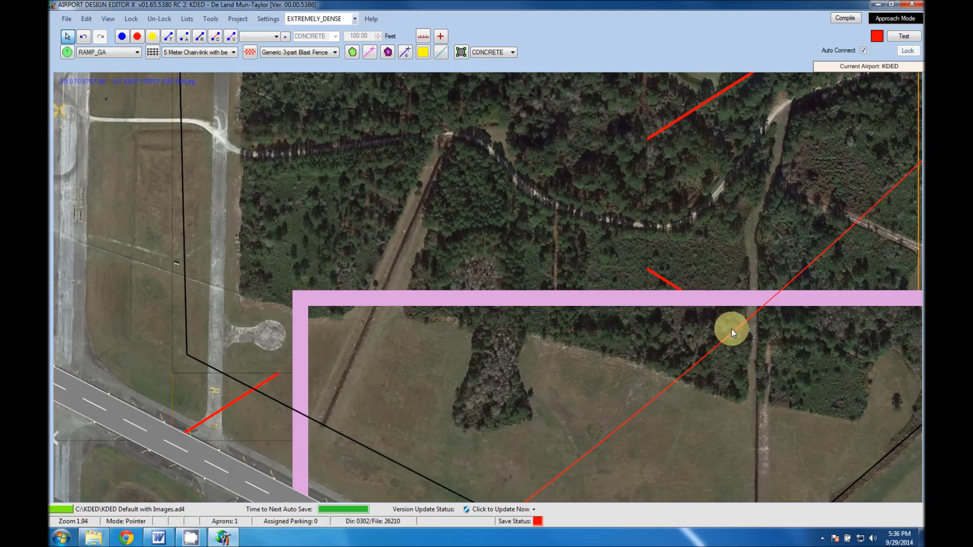
pyautogui.moveTo(728, 329); pyautogui.dragTo(388, 399)
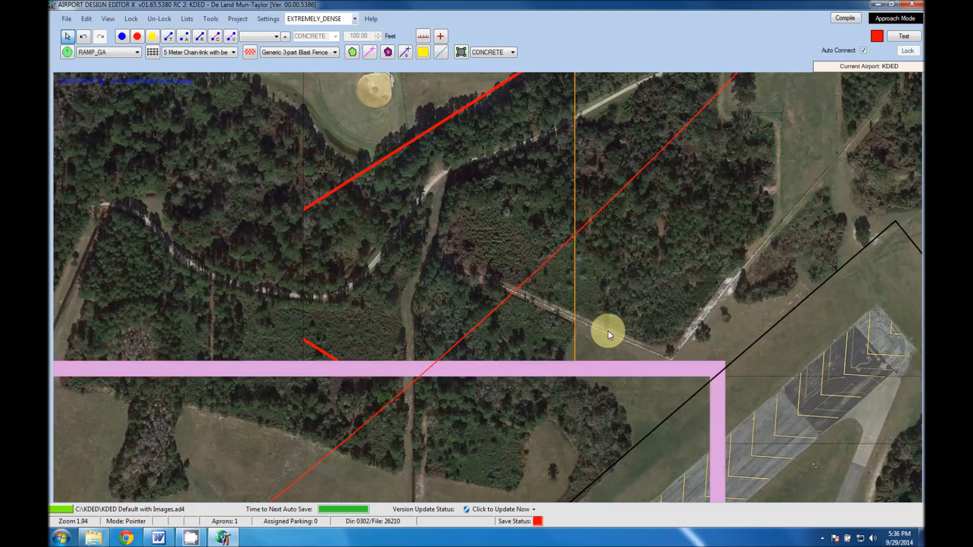
pyautogui.click(488, 236)
pyautogui.moveTo(457, 281); pyautogui.dragTo(421, 335)
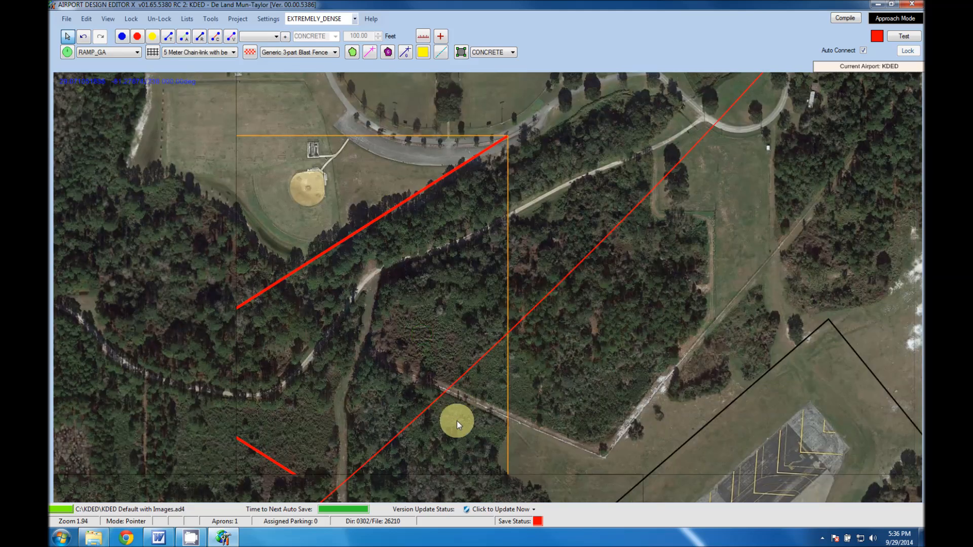
pyautogui.moveTo(530, 253); pyautogui.dragTo(530, 252)
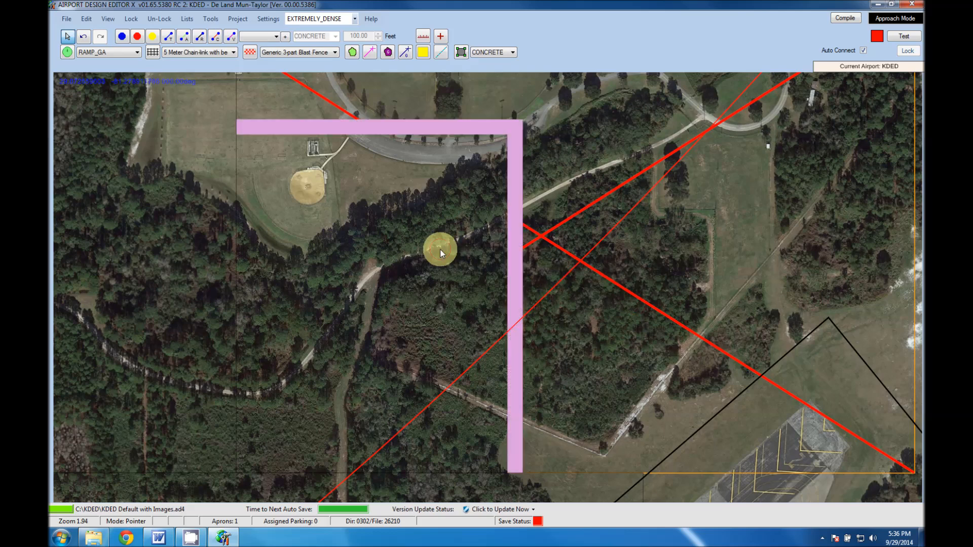
pyautogui.click(364, 266)
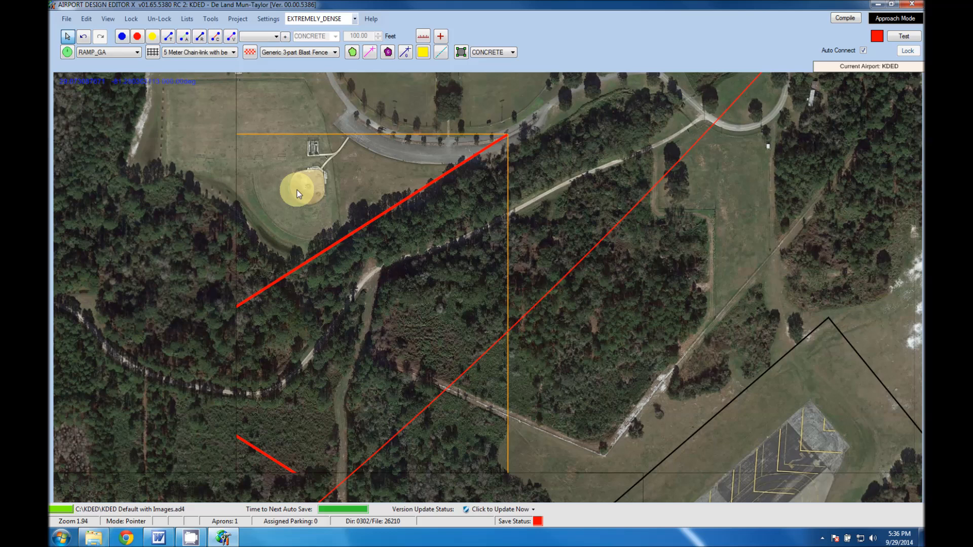
# Compare the image detail on both sides of the 12.jpg background's north edge, around the ball field and curved road.
pyautogui.scroll(2, 325, 181)
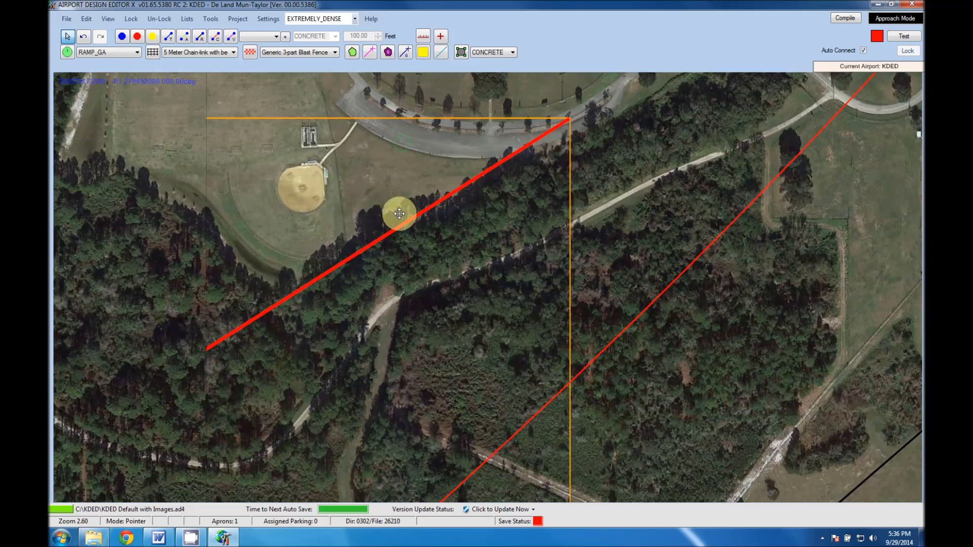
pyautogui.scroll(5, 391, 230)
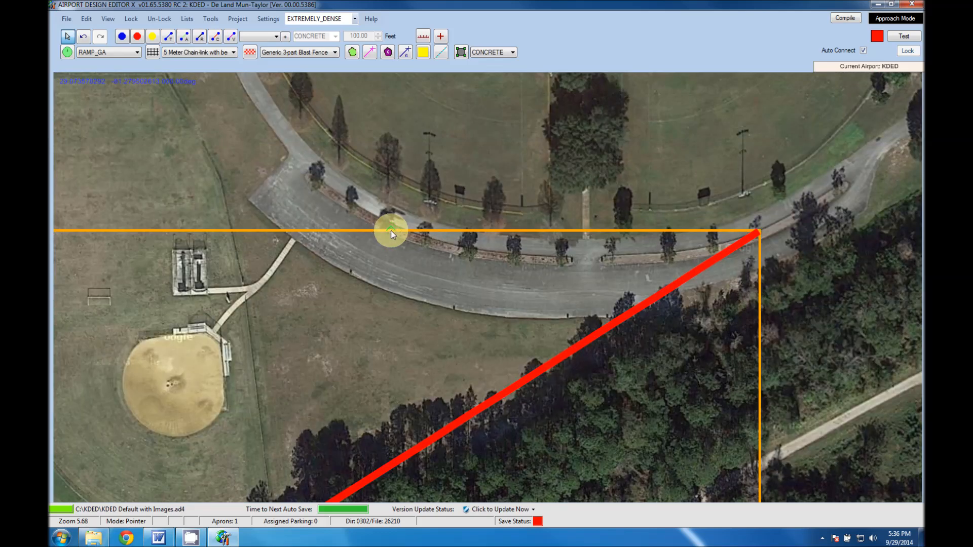
pyautogui.click(471, 191)
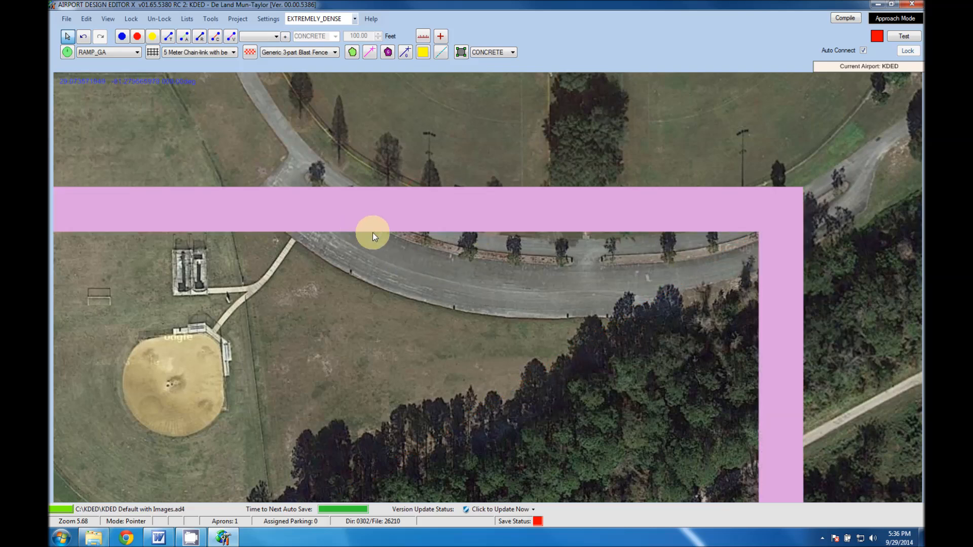
pyautogui.scroll(-3, 373, 233)
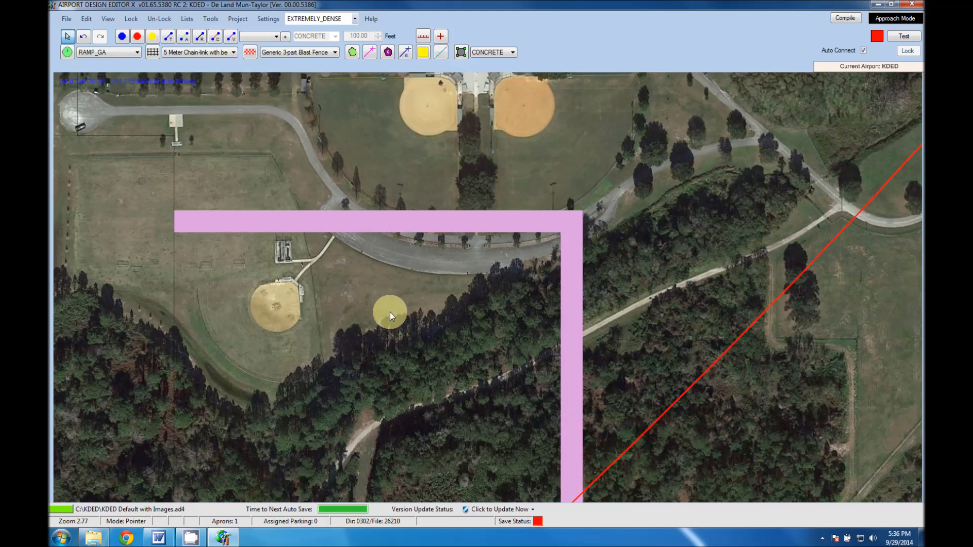
pyautogui.scroll(-2, 389, 312)
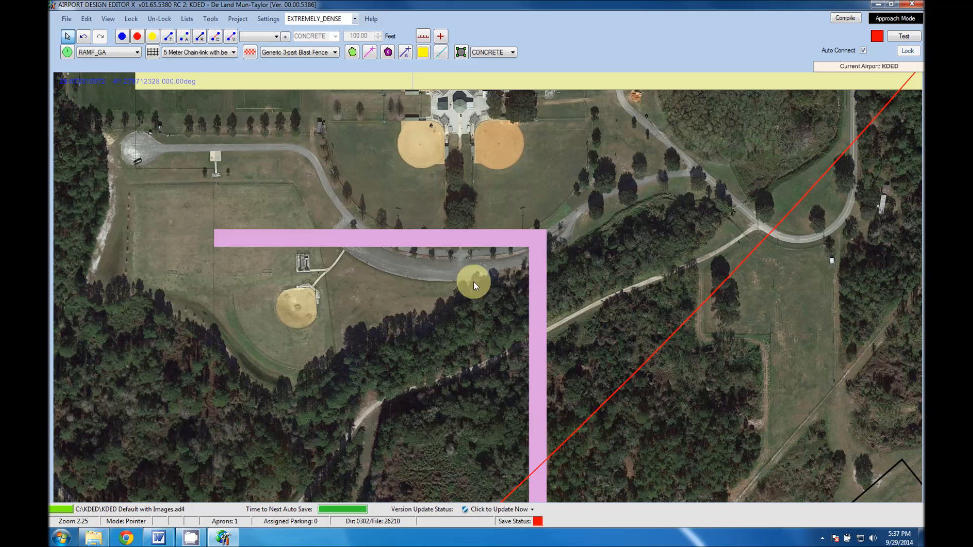
# Switch to the KDED documents folder, open its Images subfolder and check the pixel dimensions of JPEG image 1.
pyautogui.scroll(2, 473, 281)
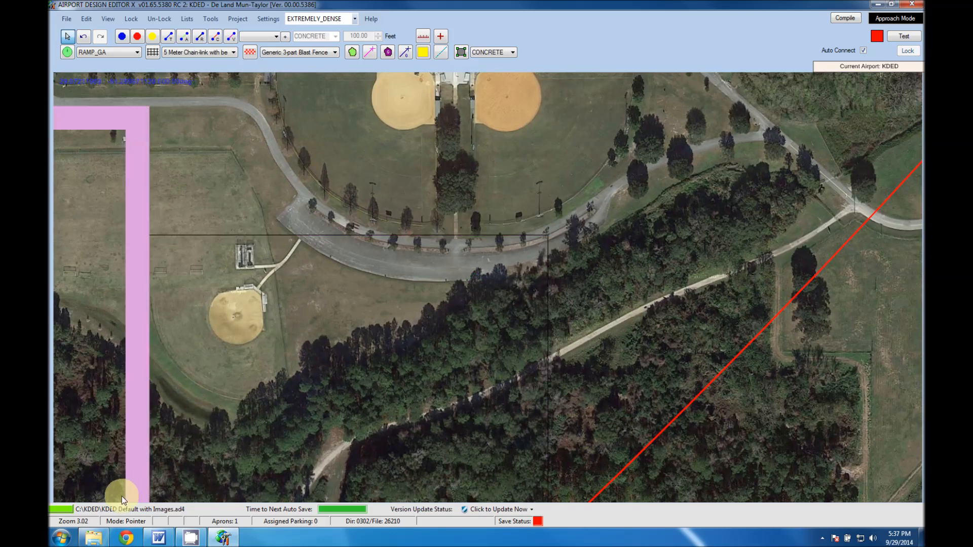
pyautogui.click(92, 538)
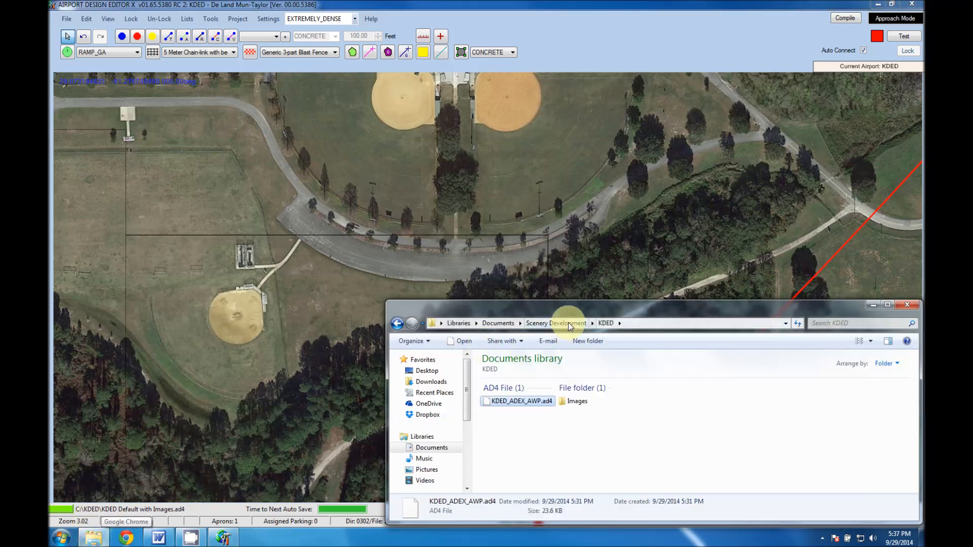
pyautogui.doubleClick(574, 401)
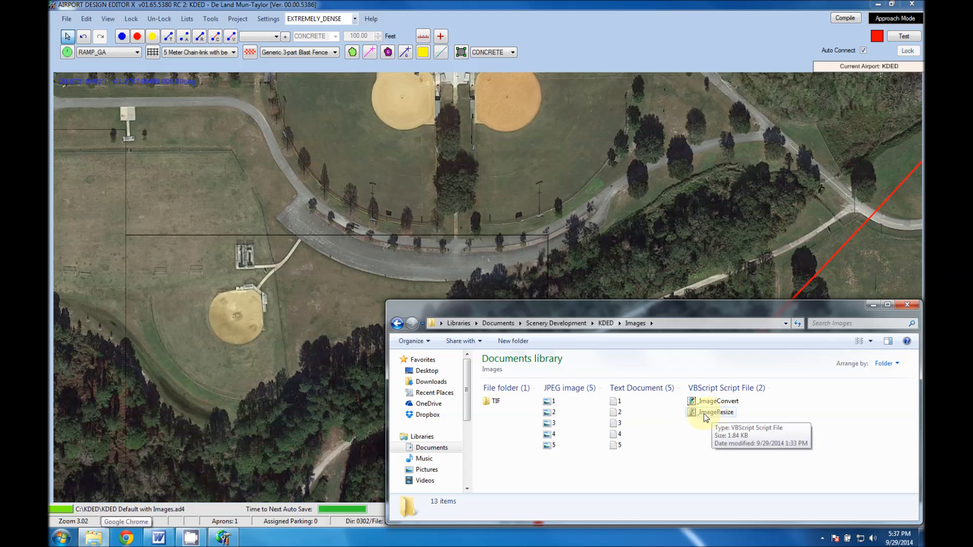
pyautogui.click(554, 402)
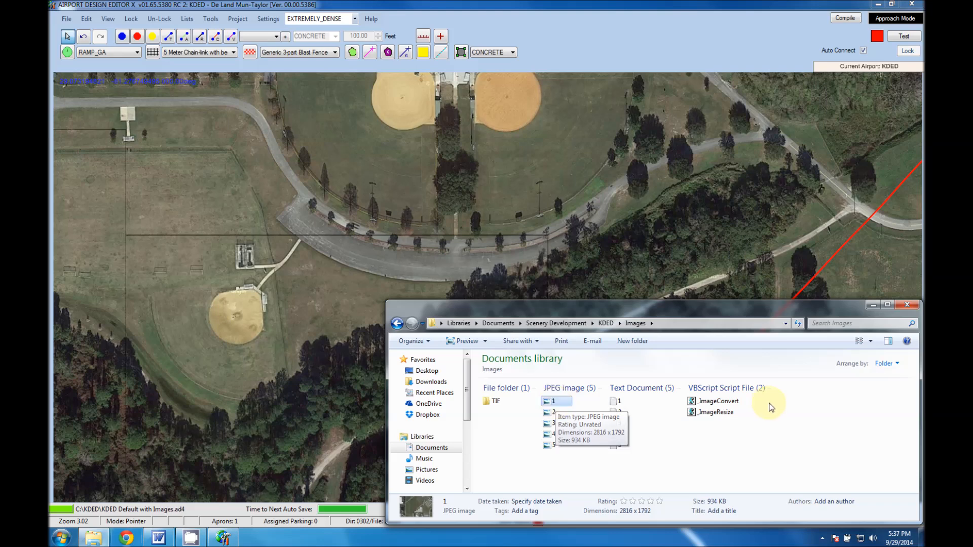
# Open the _ImageResize script for editing in Notepad and inspect its ImageResizedWidth and ImageResizedHeight settings.
pyautogui.click(714, 416)
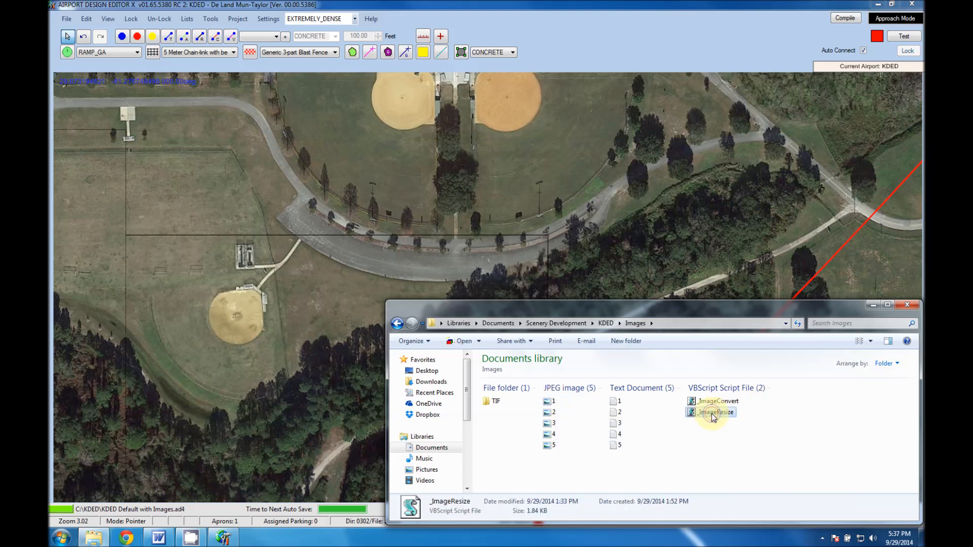
pyautogui.rightClick(713, 416)
pyautogui.click(748, 141)
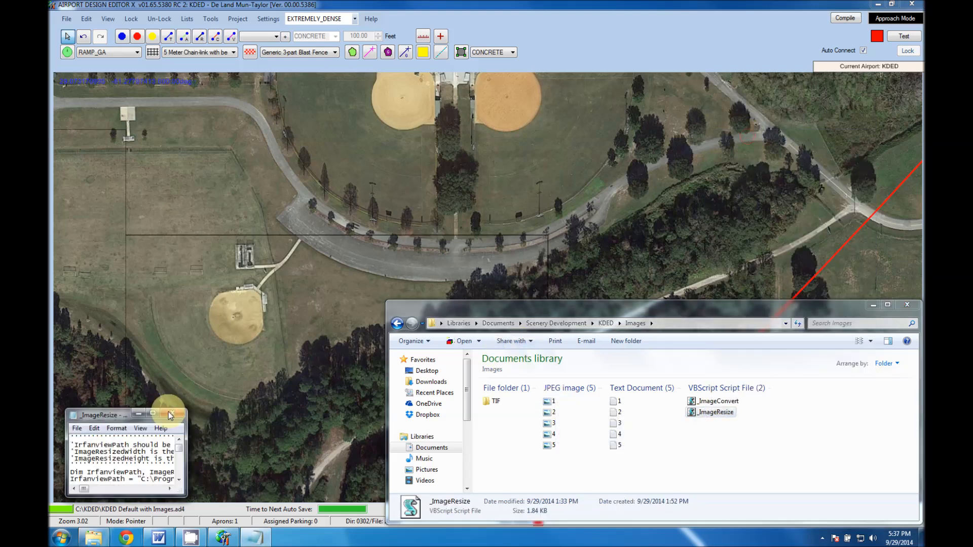
pyautogui.doubleClick(152, 411)
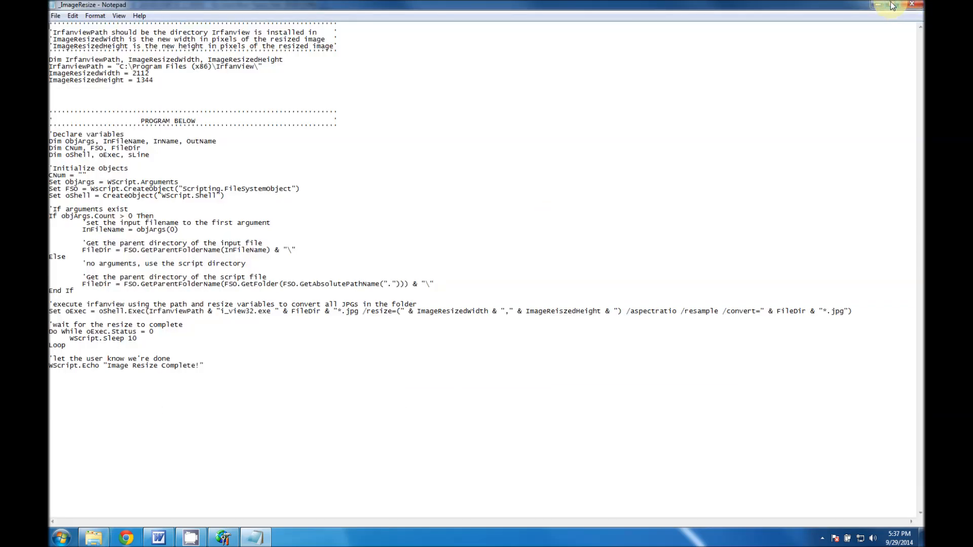
pyautogui.moveTo(132, 73); pyautogui.dragTo(153, 73)
pyautogui.click(158, 80)
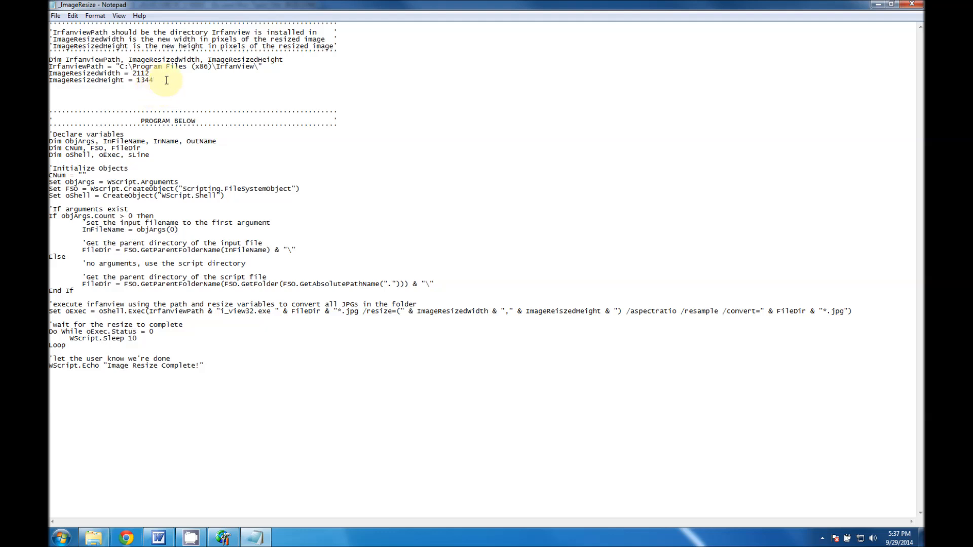
pyautogui.moveTo(151, 74); pyautogui.dragTo(132, 74)
# Restore the script window to a smaller size and fit it directly above the Images folder window, matching its width.
pyautogui.click(892, 4)
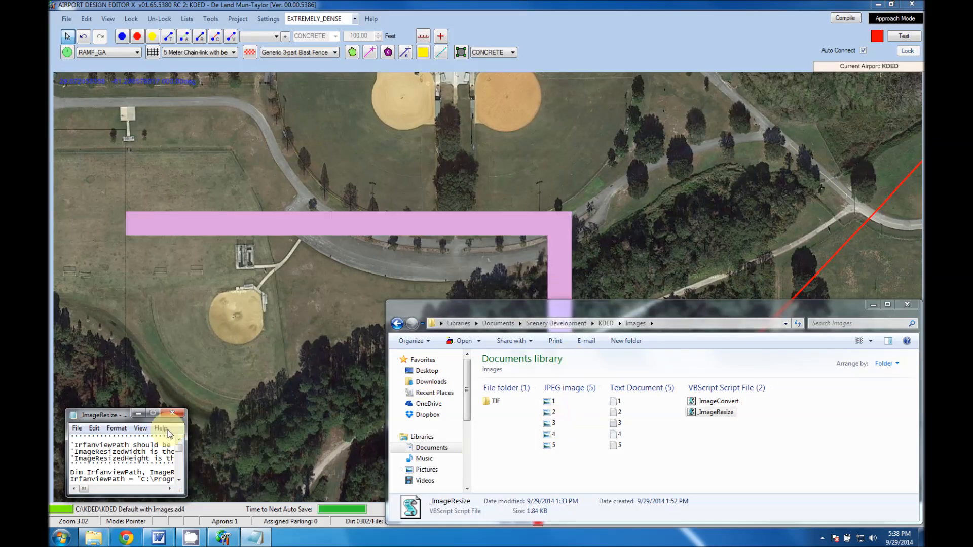
pyautogui.moveTo(116, 419); pyautogui.dragTo(230, 168)
pyautogui.moveTo(301, 189); pyautogui.dragTo(795, 185)
pyautogui.moveTo(457, 247); pyautogui.dragTo(454, 287)
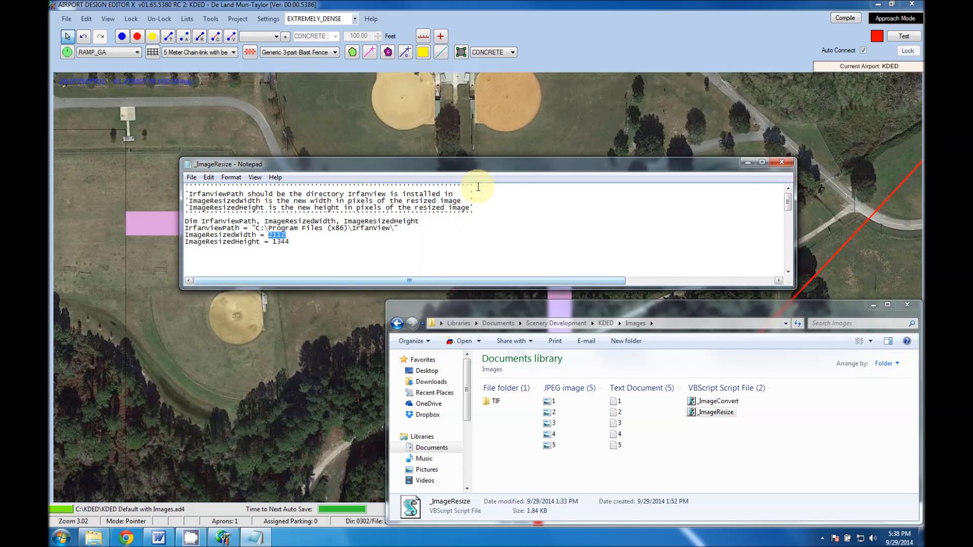
pyautogui.moveTo(487, 163); pyautogui.dragTo(604, 172)
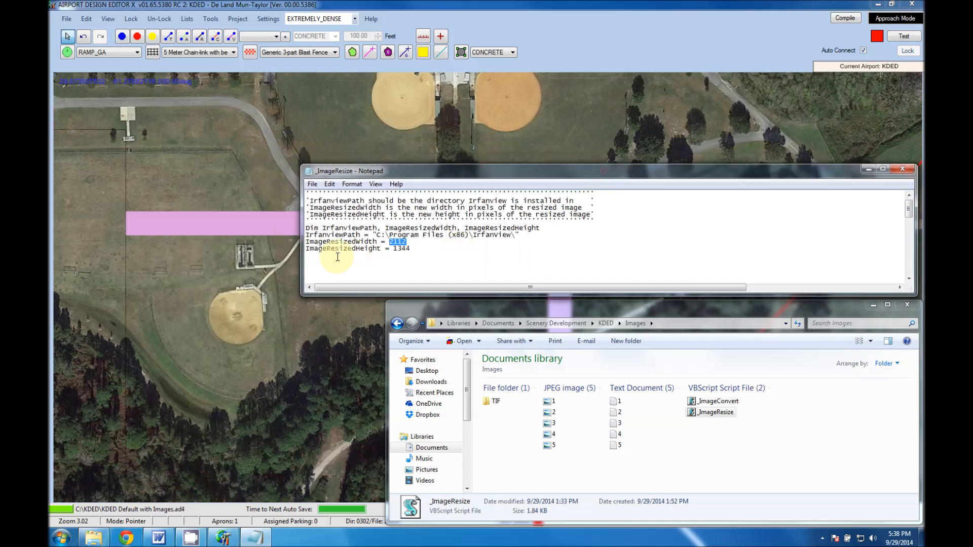
pyautogui.moveTo(300, 261); pyautogui.dragTo(386, 266)
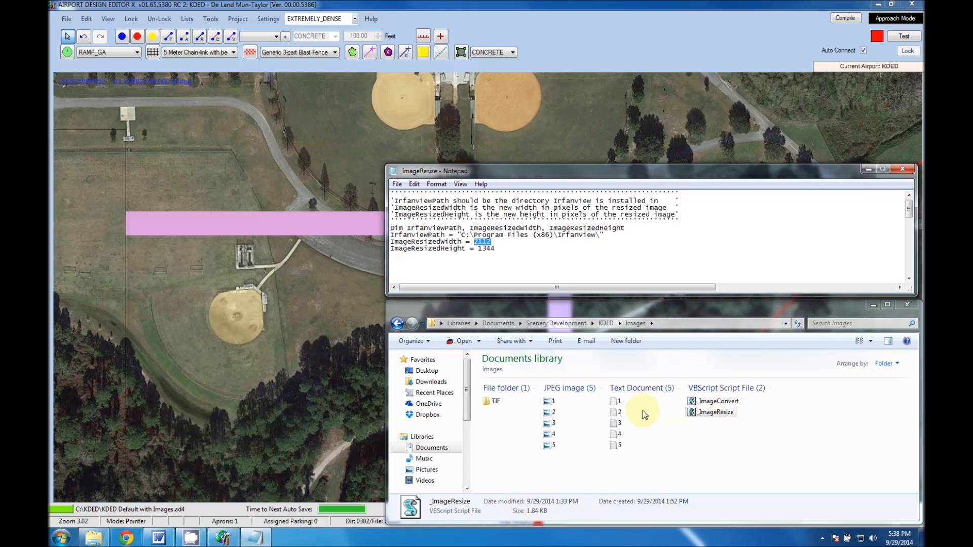
# Calculate 75 percent of image 1's 2816-pixel width in Calculator and compare it with the script's ImageResizedWidth value.
pyautogui.click(551, 401)
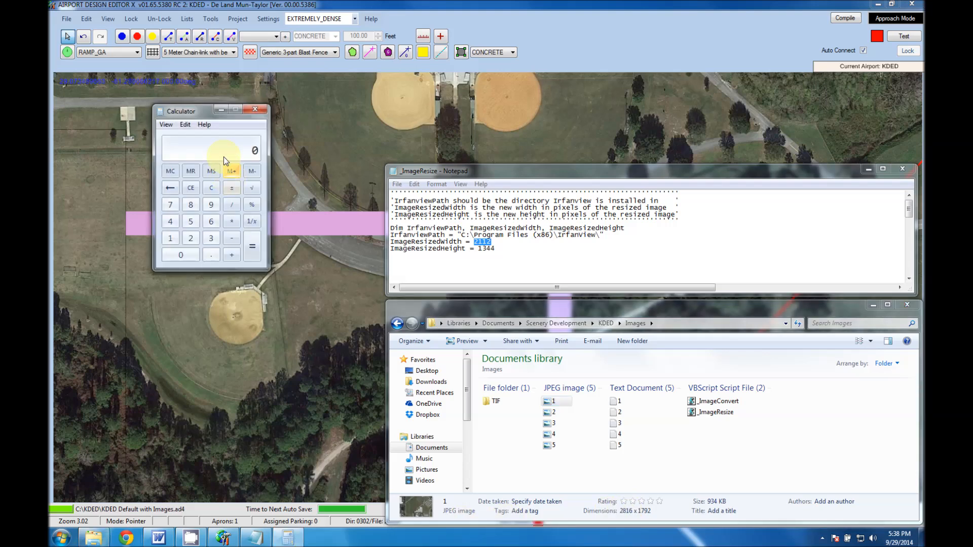
pyautogui.click(222, 153)
pyautogui.write('2816*.75=')
pyautogui.click(496, 242)
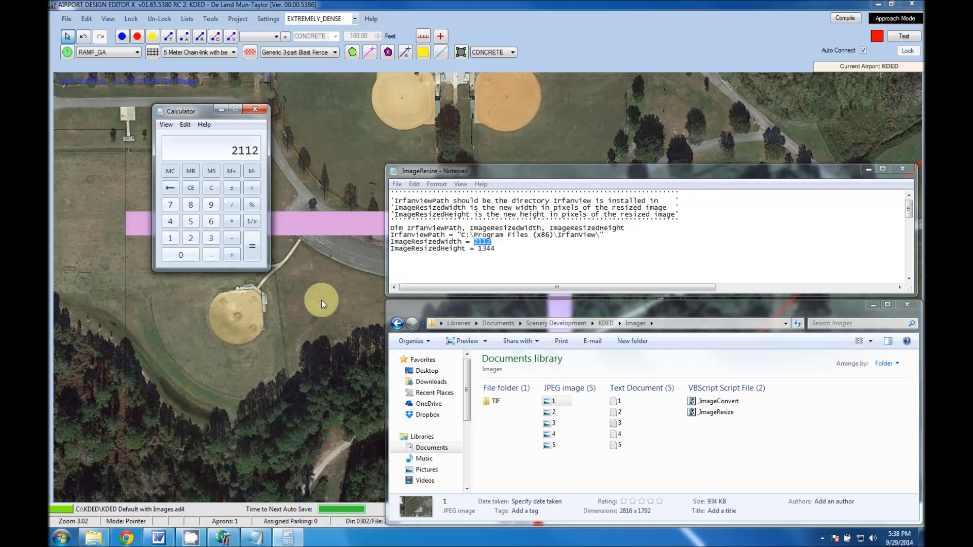
# Calculate 75 percent of image 1's 1792-pixel height in Calculator and compare it with the script's ImageResizedHeight value.
pyautogui.click(227, 150)
pyautogui.write('1792')
pyautogui.write('1344')
pyautogui.moveTo(502, 250); pyautogui.dragTo(478, 250)
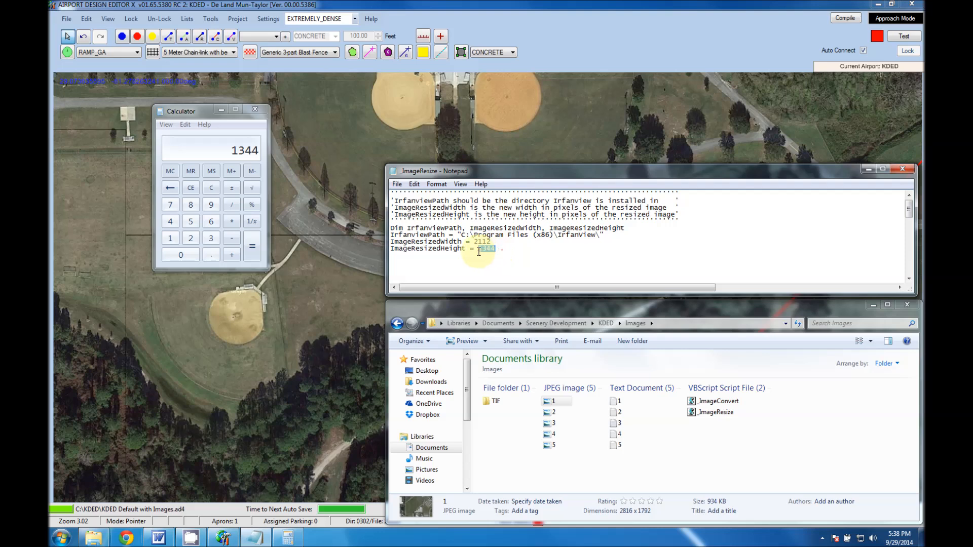
# Review image 1's original dimensions against both resize values in the _ImageResize script.
pyautogui.click(554, 402)
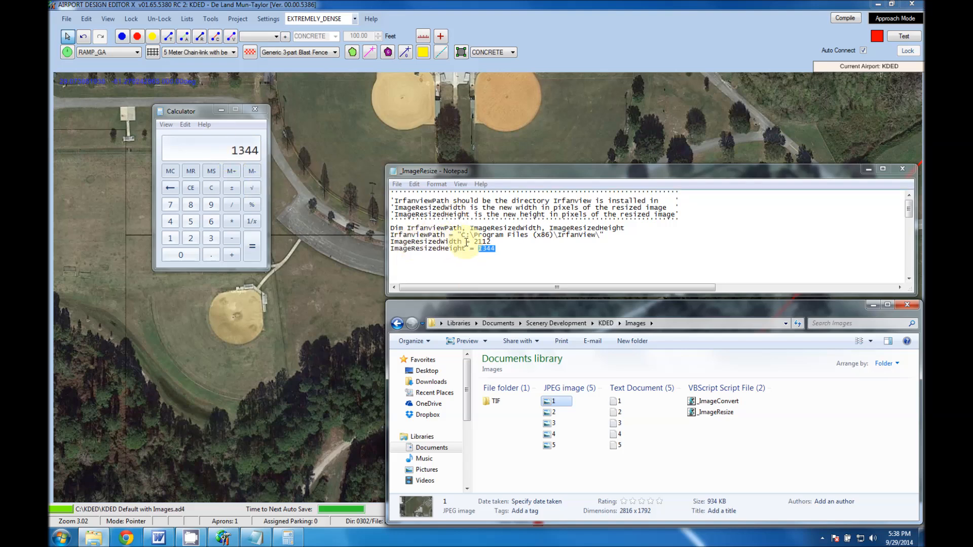
pyautogui.click(492, 248)
pyautogui.moveTo(497, 249); pyautogui.dragTo(475, 242)
pyautogui.click(492, 243)
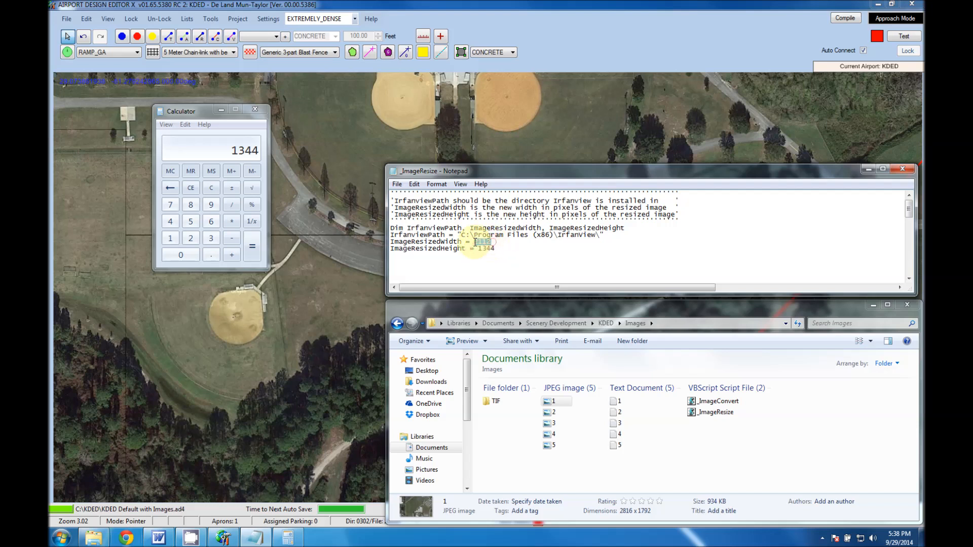
pyautogui.click(498, 242)
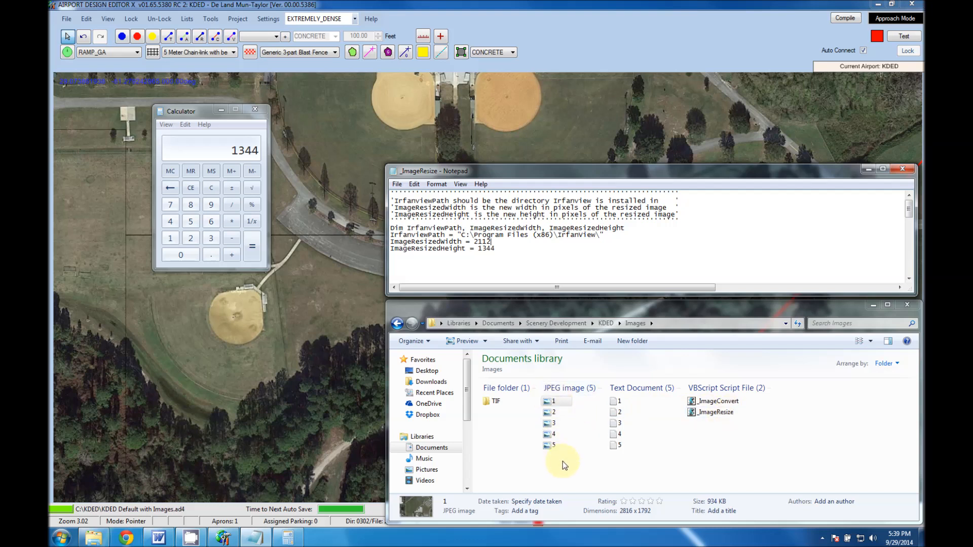
pyautogui.moveTo(492, 242); pyautogui.dragTo(514, 248)
pyautogui.click(513, 249)
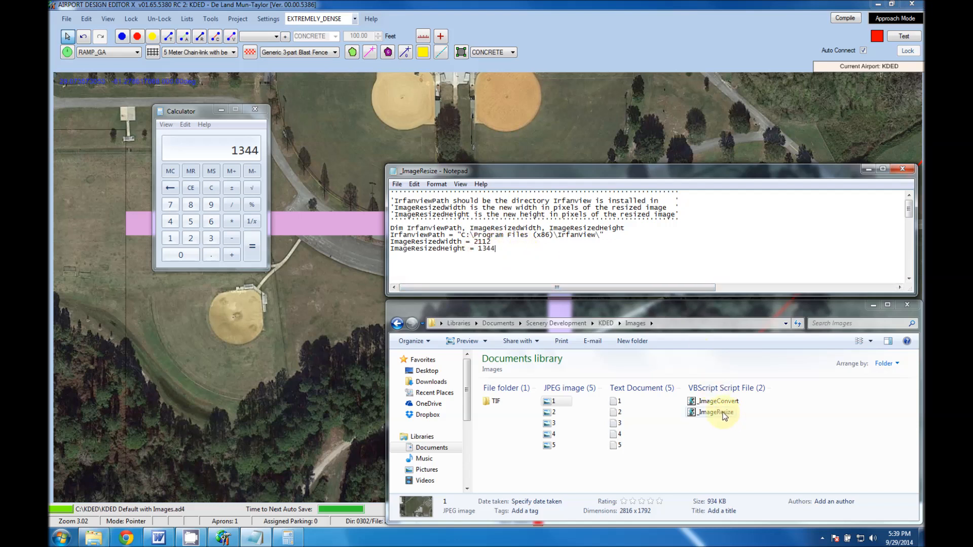
# Close Calculator and the _ImageResize script, and return to the KDED project in Airport Design Editor.
pyautogui.click(255, 109)
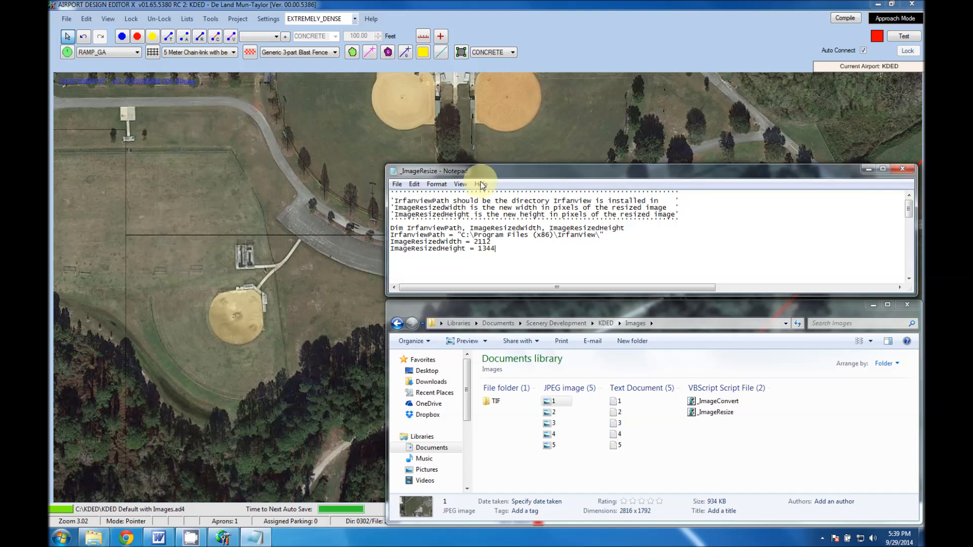
pyautogui.click(902, 169)
pyautogui.click(291, 185)
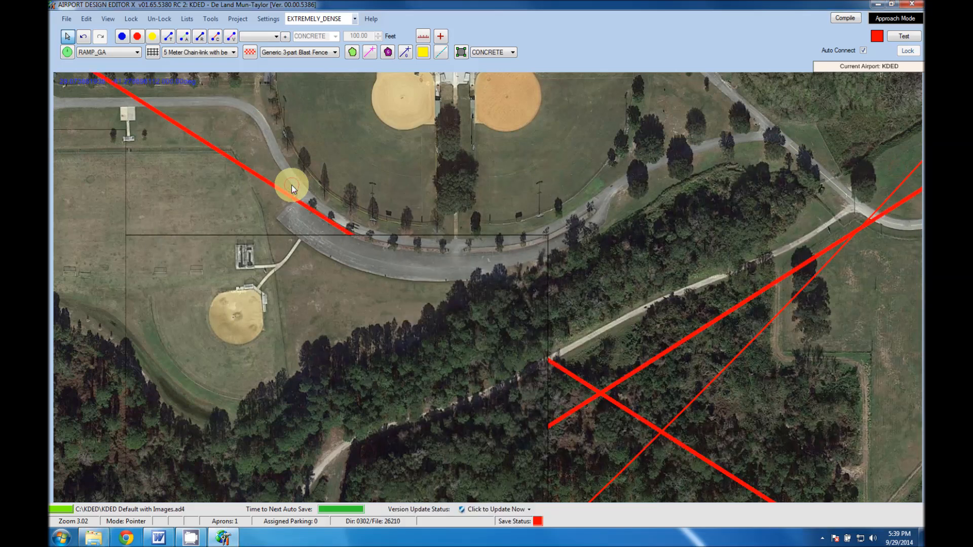
# Examine the satellite backgrounds from the ball fields down to the runway intersection, and identify the apron west of it.
pyautogui.scroll(-2, 291, 184)
pyautogui.click(412, 227)
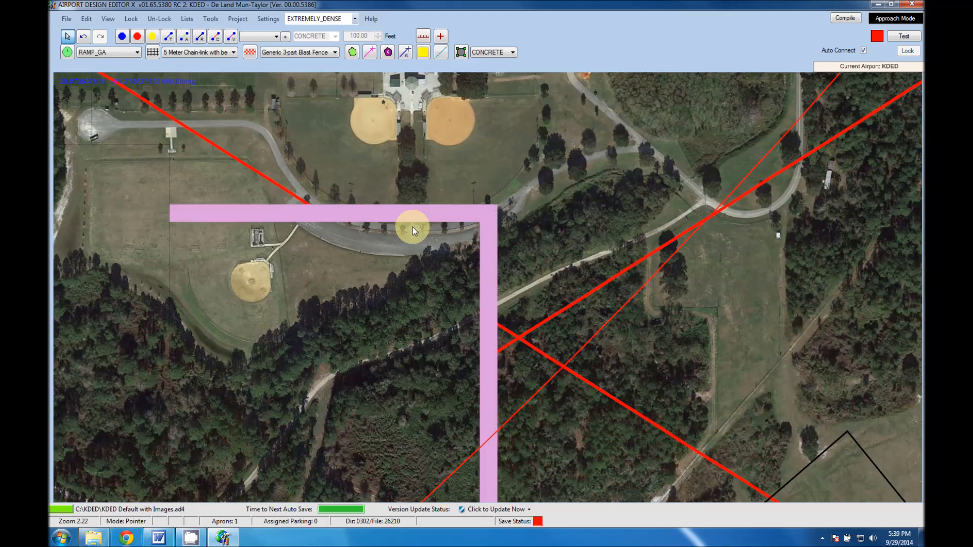
pyautogui.click(577, 236)
pyautogui.moveTo(576, 235); pyautogui.dragTo(515, 302, button='right')
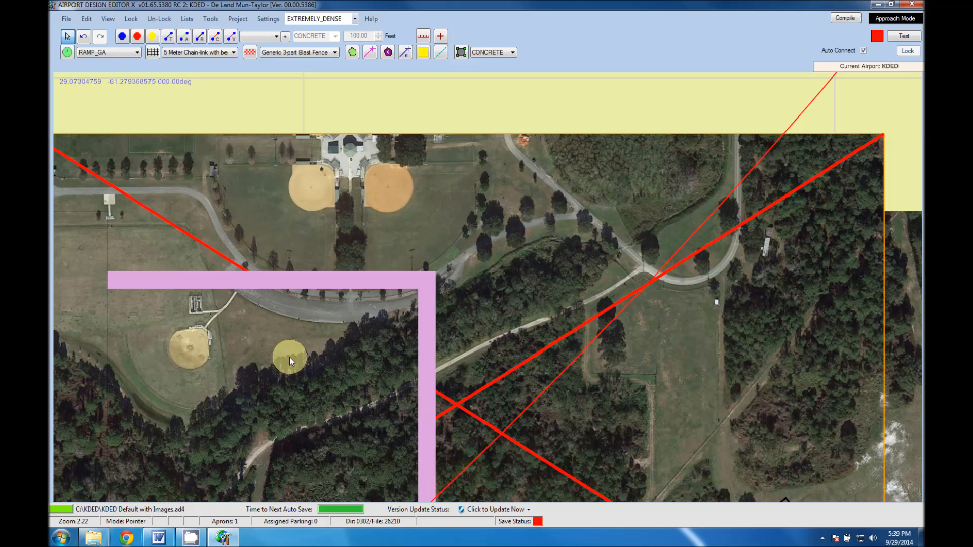
pyautogui.scroll(-2, 267, 318)
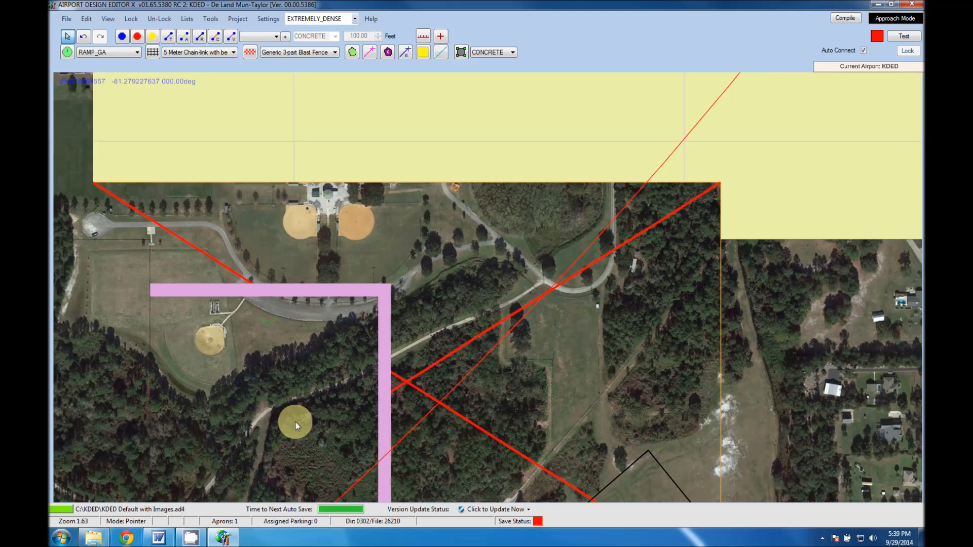
pyautogui.moveTo(303, 403); pyautogui.dragTo(362, 278)
pyautogui.moveTo(442, 413); pyautogui.dragTo(454, 202)
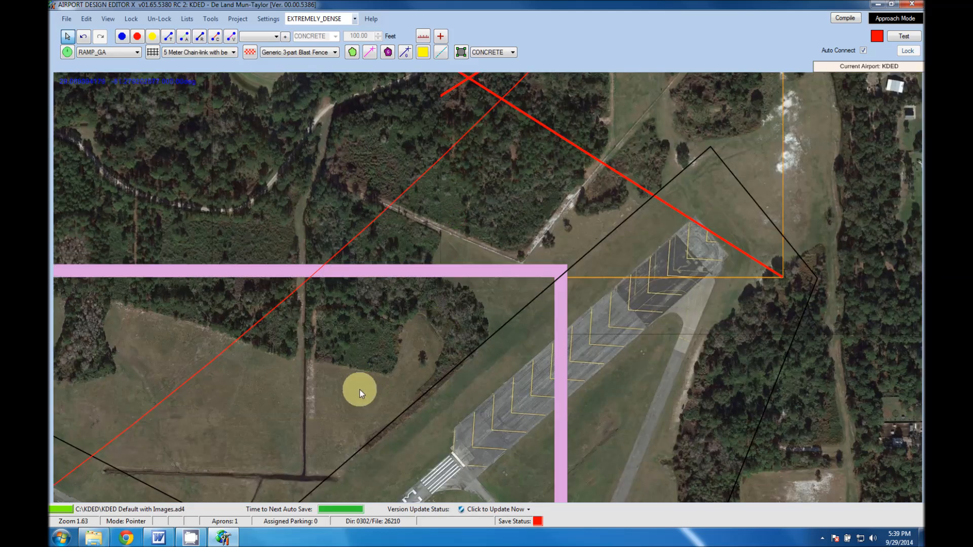
pyautogui.click(381, 454)
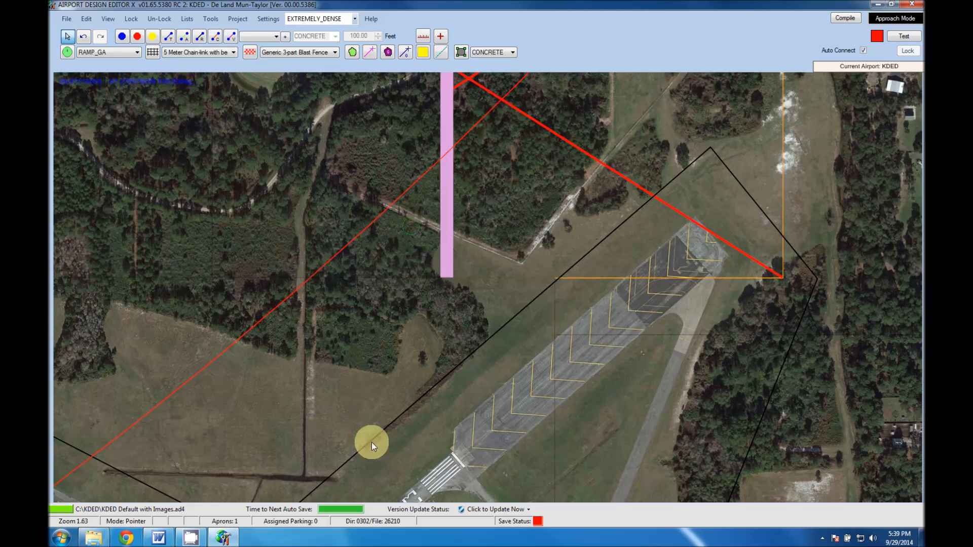
pyautogui.scroll(-3, 372, 391)
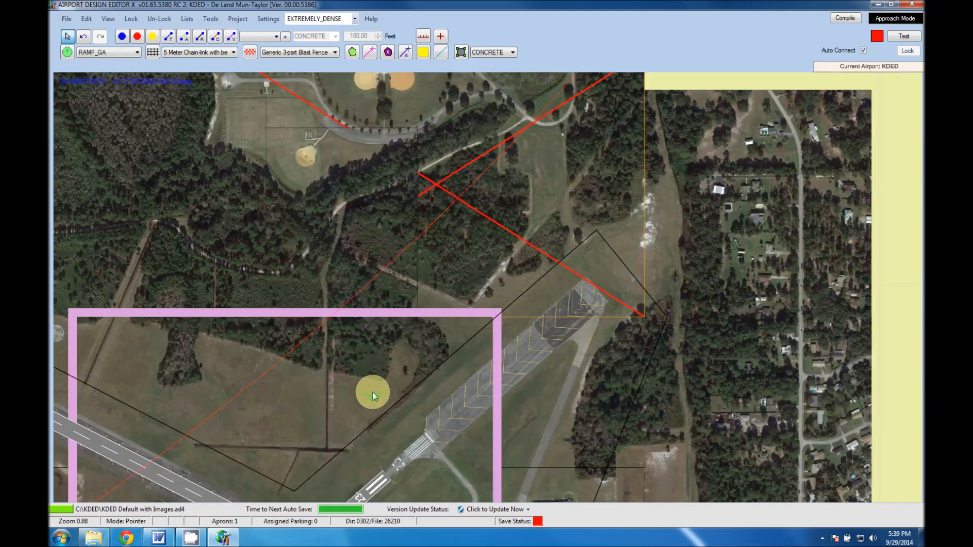
pyautogui.scroll(-2, 373, 391)
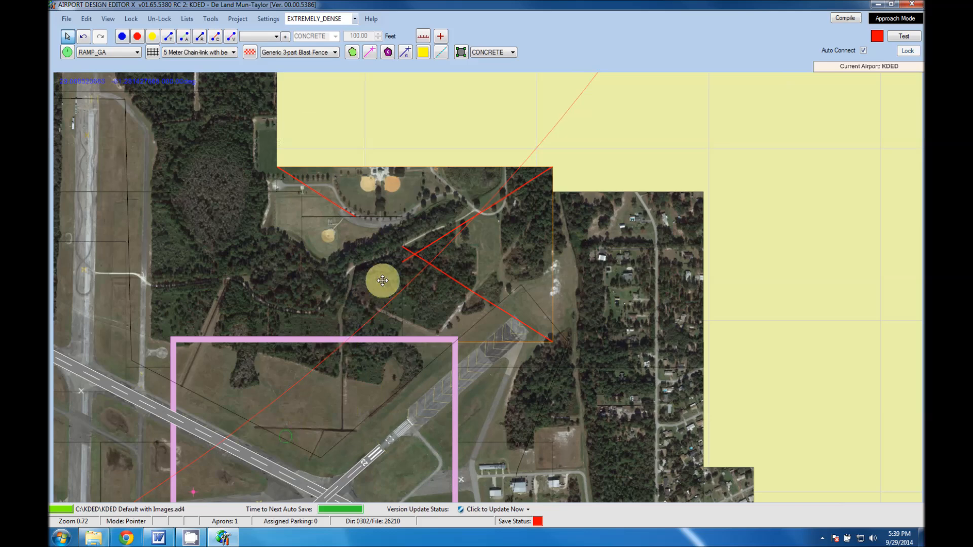
pyautogui.middleClick(364, 419)
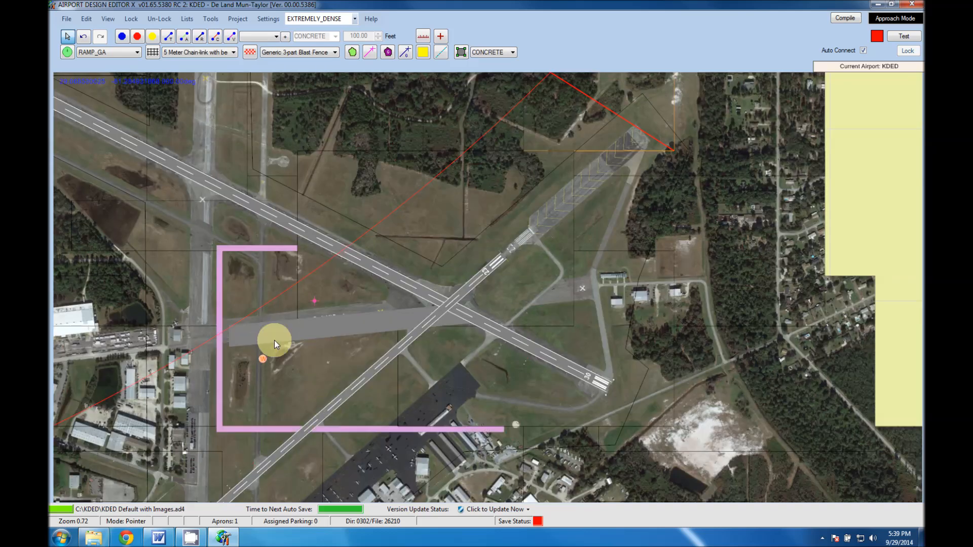
pyautogui.moveTo(279, 336)
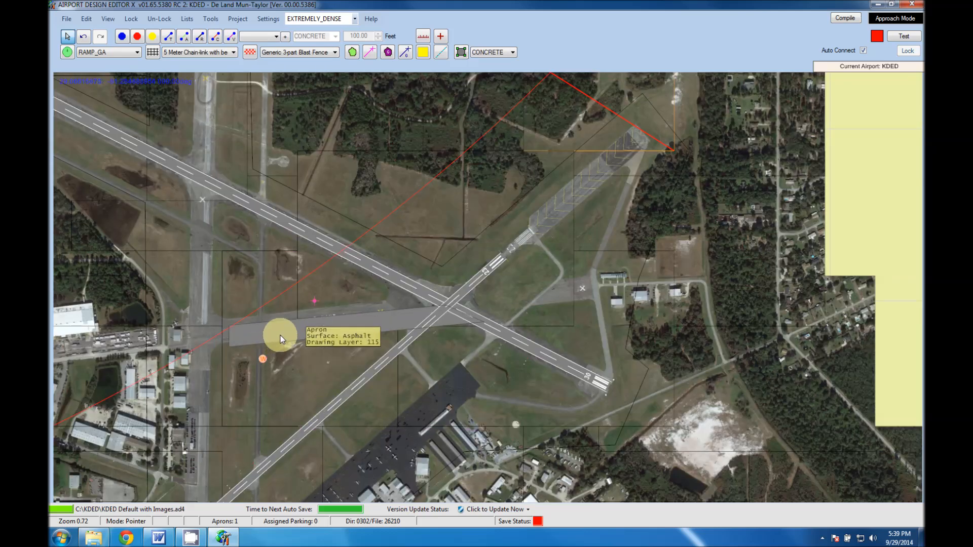